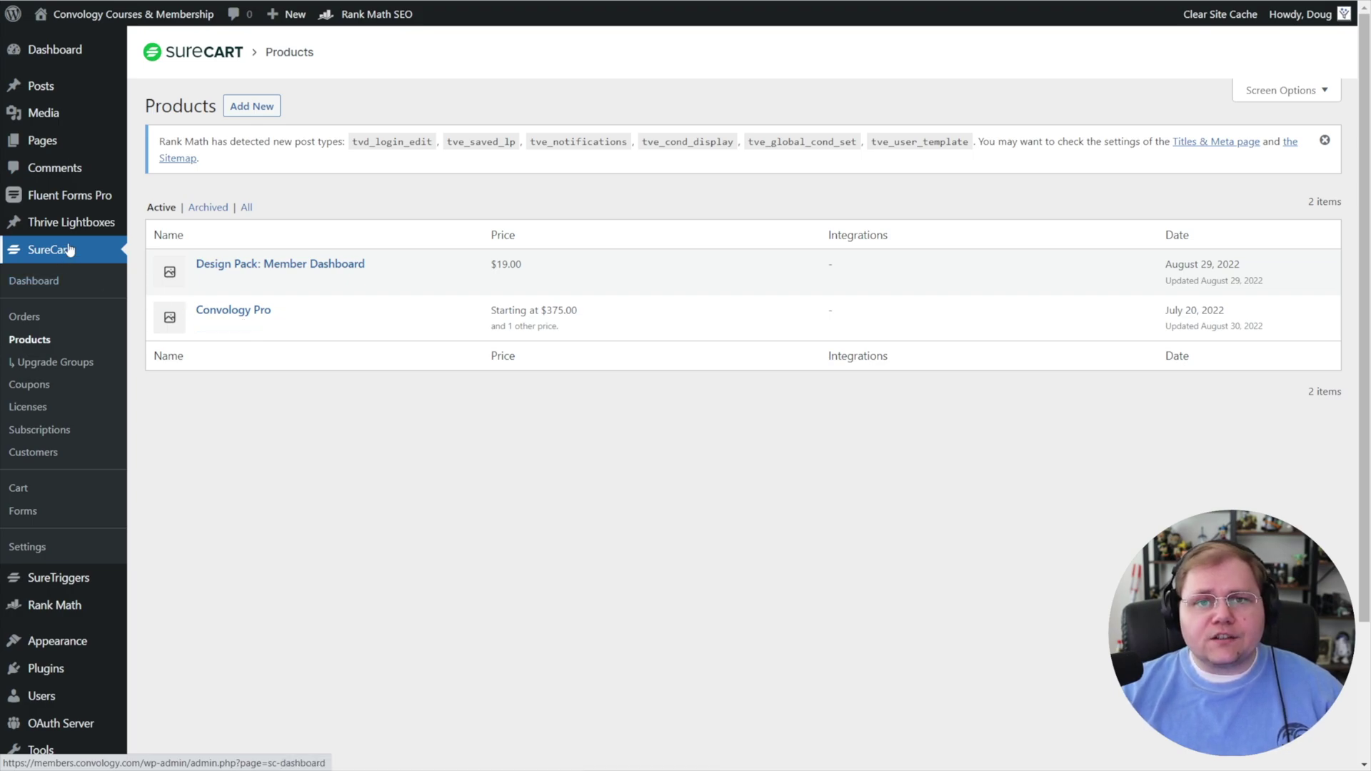
- Scroll the SureCart Products list to see Design Pack: Member Dashboard and Convology Pro
{"action": "scroll", "coordinate": [199, 366], "scroll_direction": "down", "scroll_amount": 2}
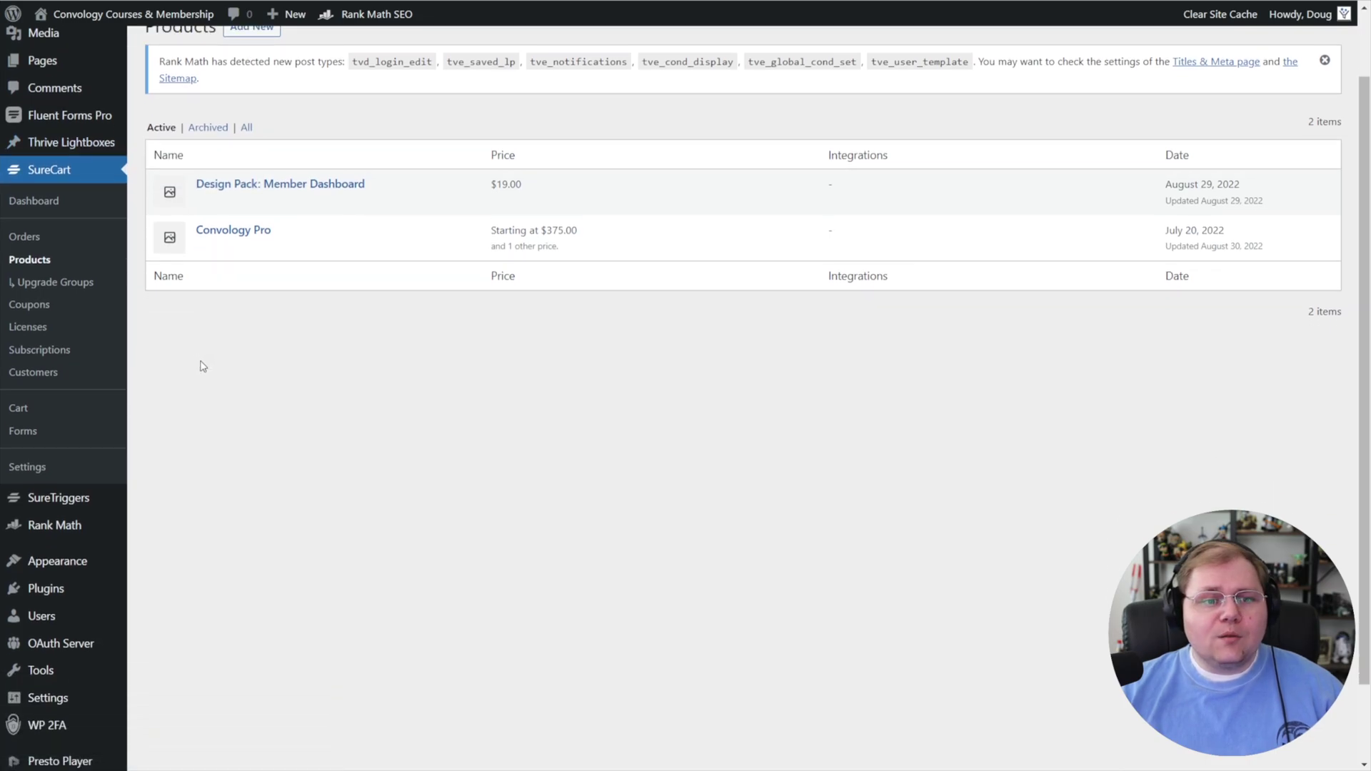
{"action": "scroll", "coordinate": [181, 385], "scroll_direction": "down", "scroll_amount": 2}
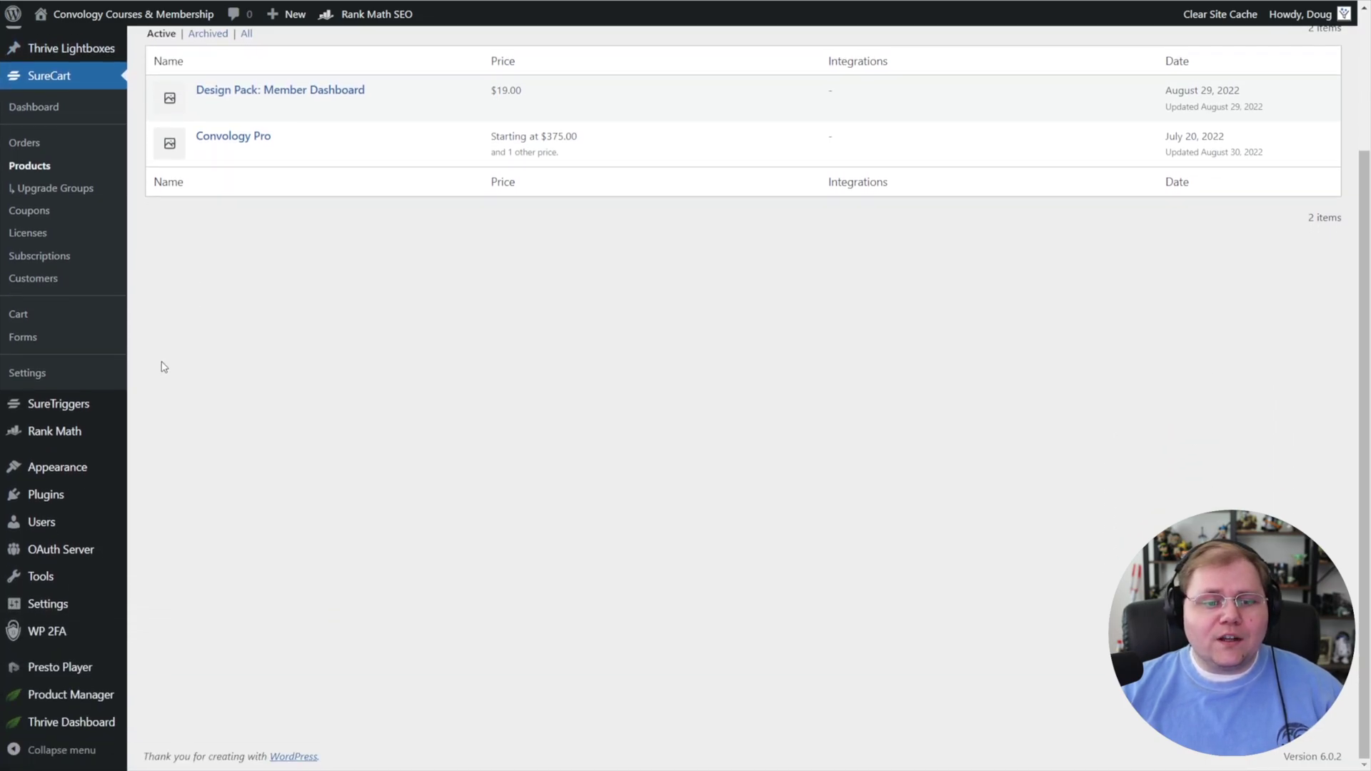
- Go to the SureTriggers dashboard, dismiss the Rank Math notice, and create a new automation
{"action": "left_click", "coordinate": [57, 404]}
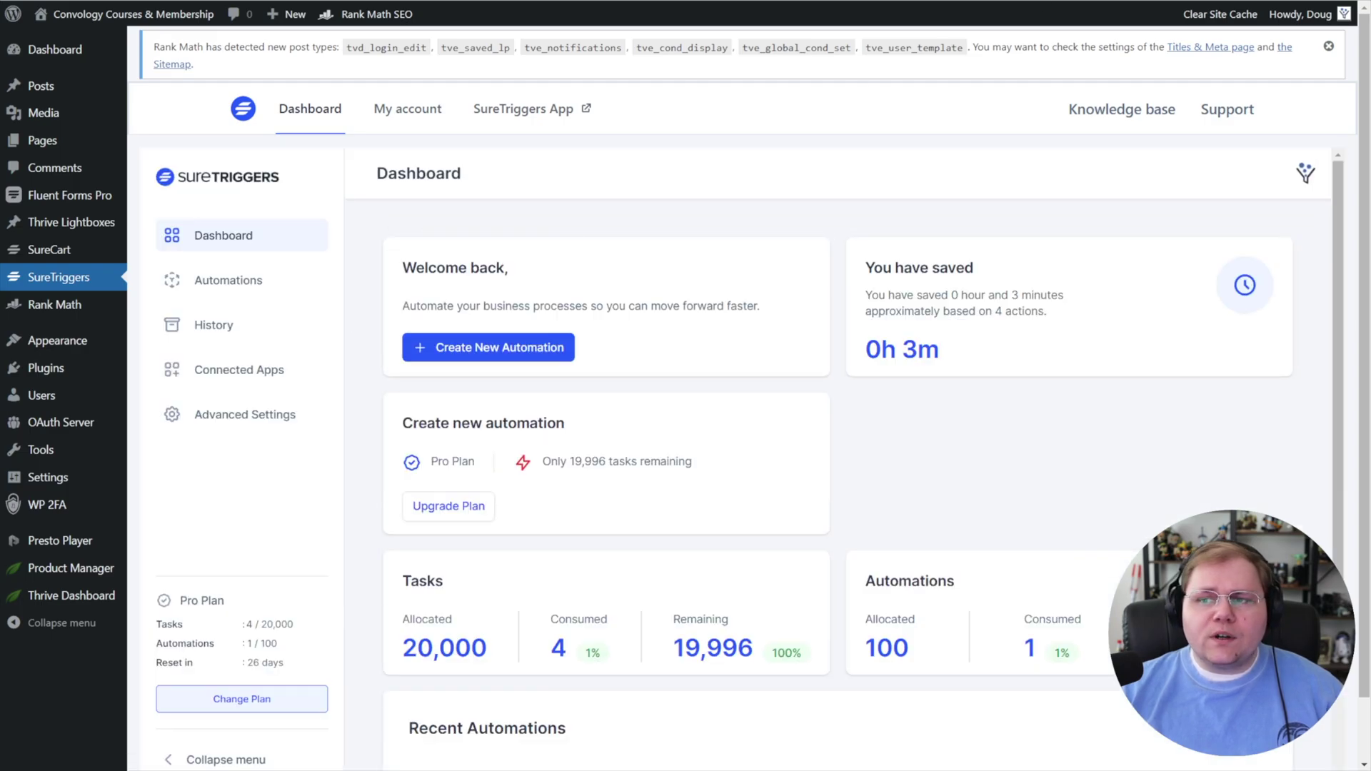
{"action": "left_click", "coordinate": [1329, 48]}
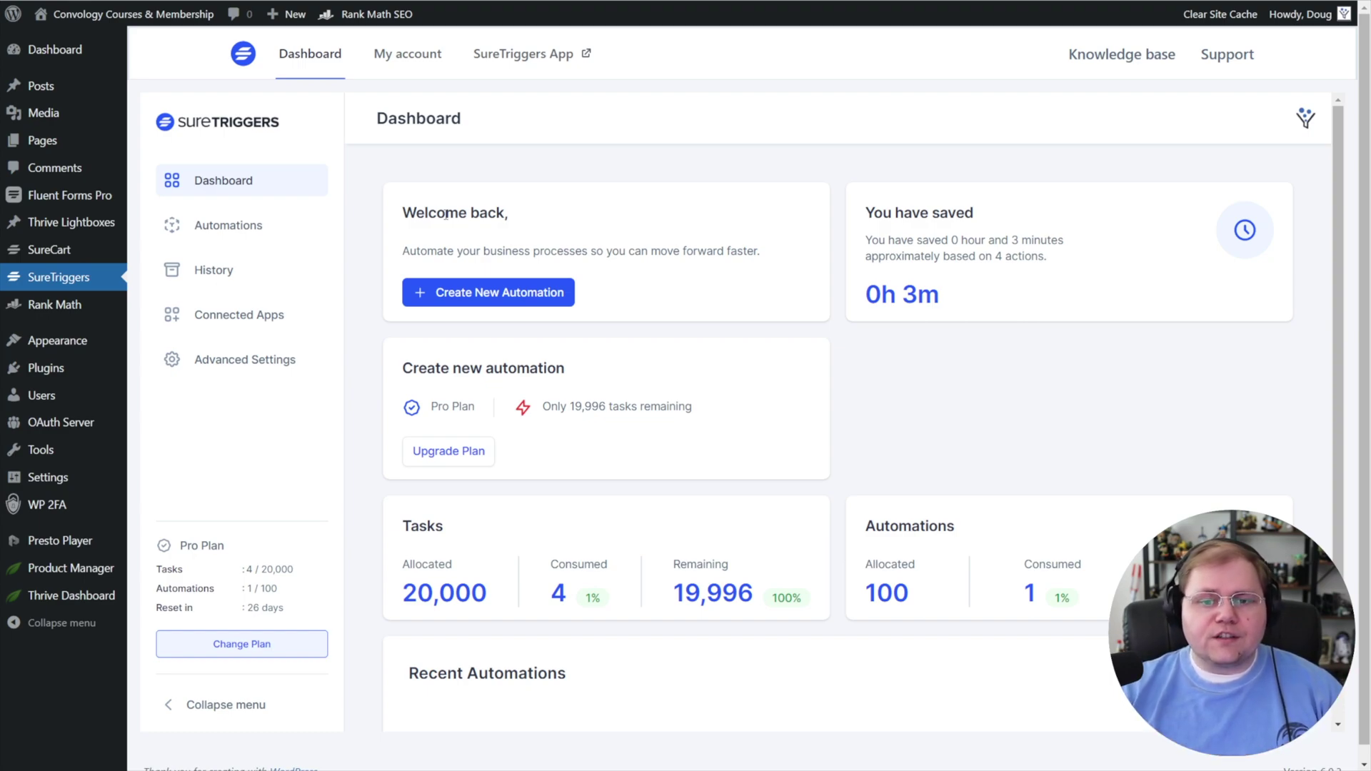
{"action": "left_click", "coordinate": [510, 301]}
- Rename the new automation to 'Test Demo'
{"action": "left_click_drag", "start_coordinate": [510, 118], "coordinate": [392, 123]}
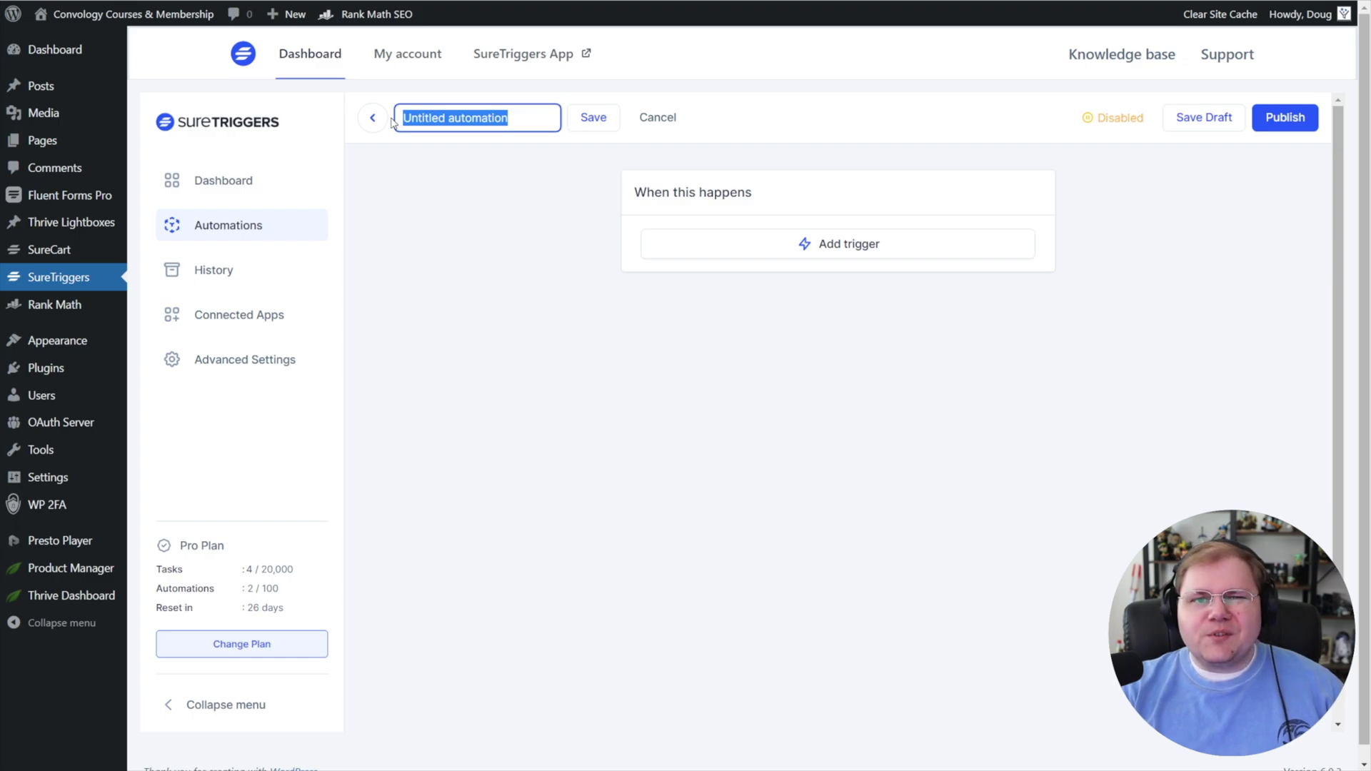
{"action": "type", "text": "Test Demo"}
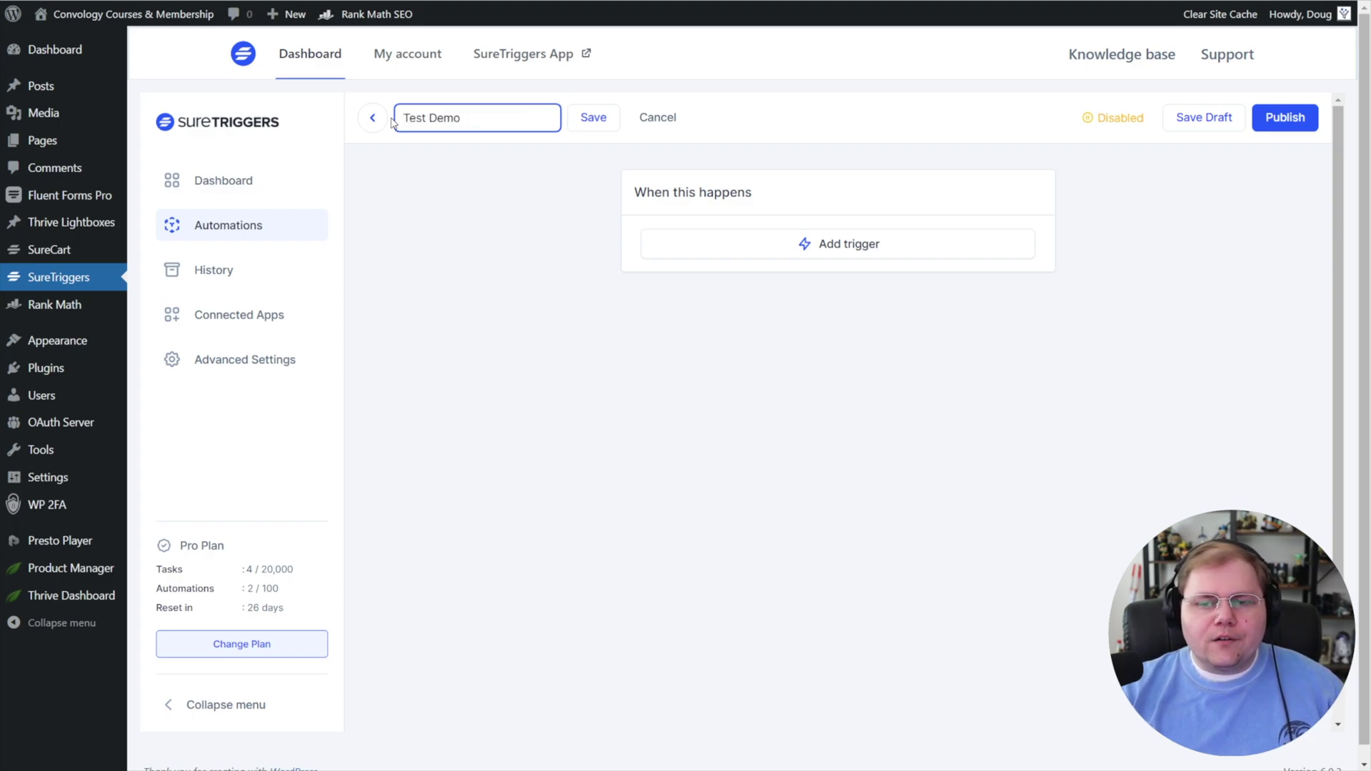
{"action": "left_click", "coordinate": [603, 123]}
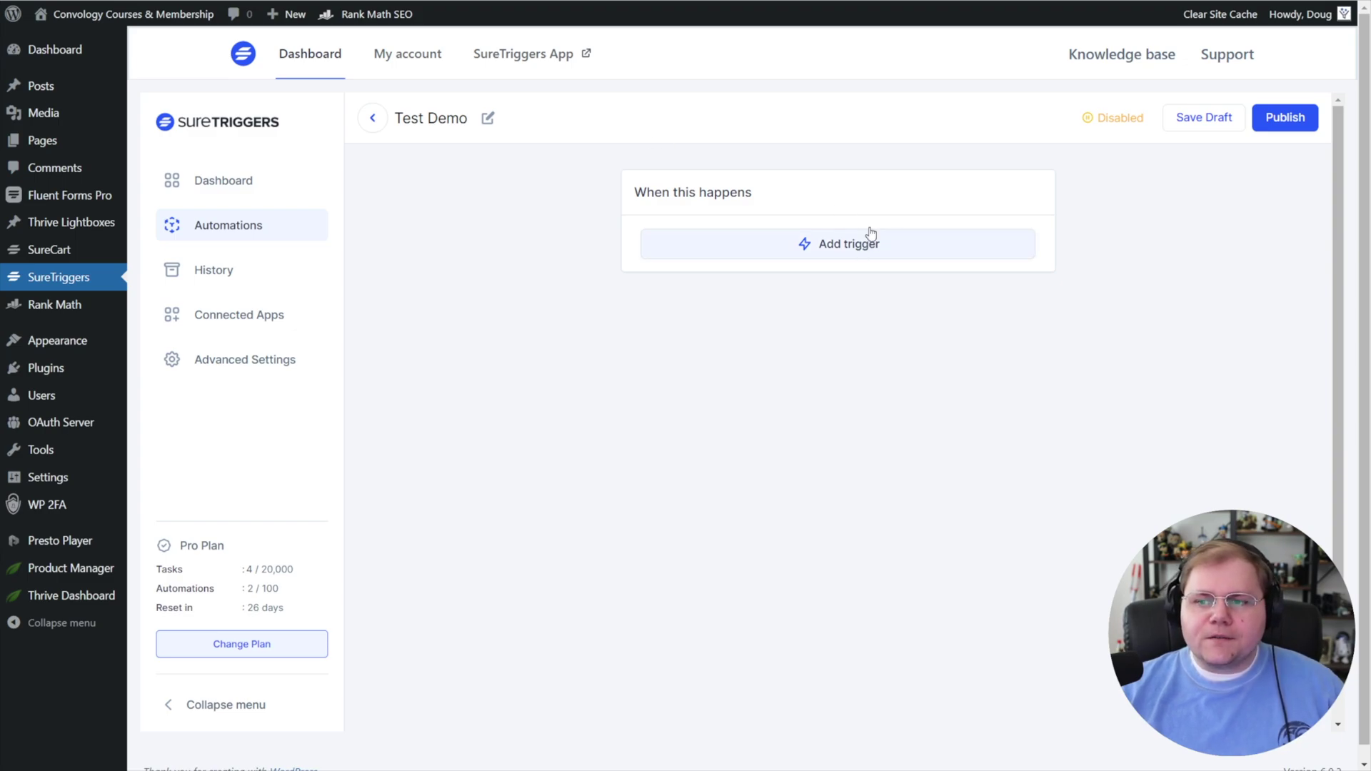
- Add a SureCart 'User purchases a product' trigger
{"action": "left_click", "coordinate": [873, 252]}
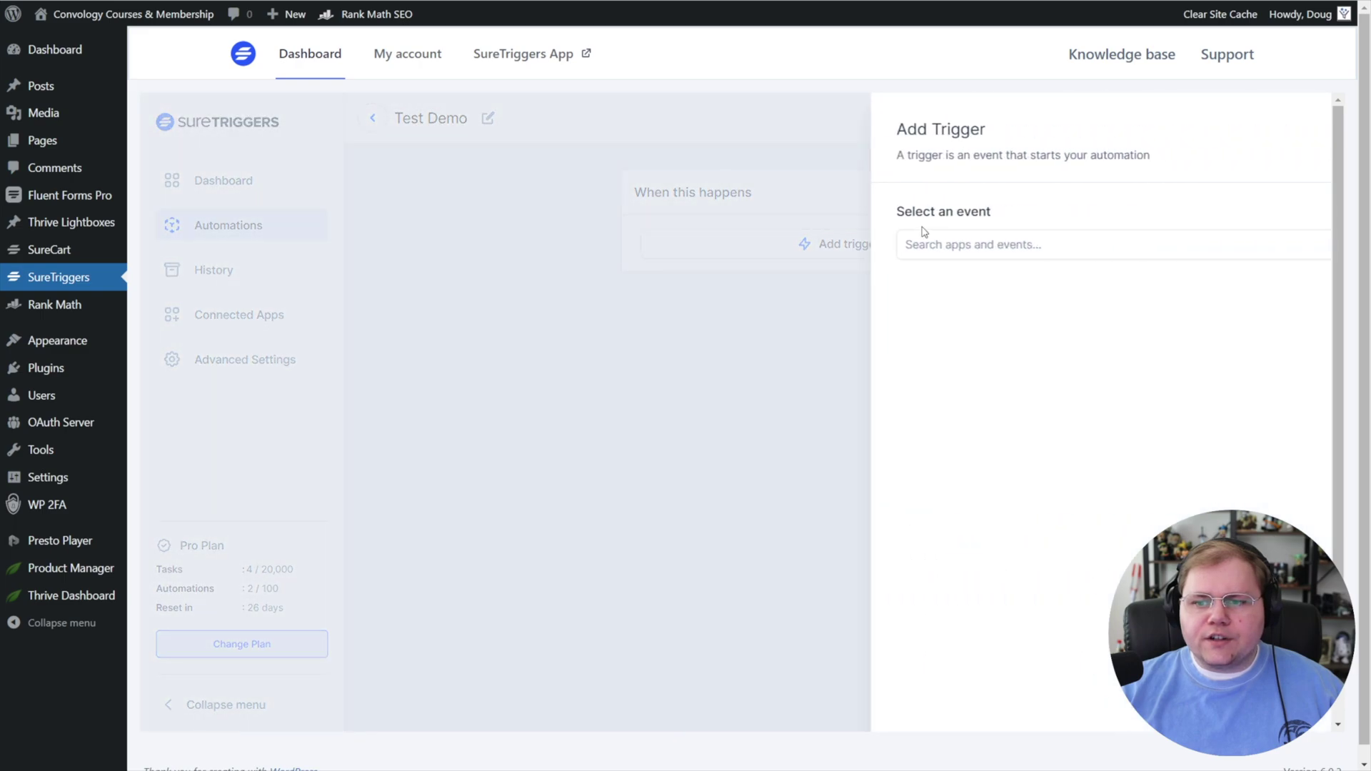
{"action": "left_click", "coordinate": [966, 254]}
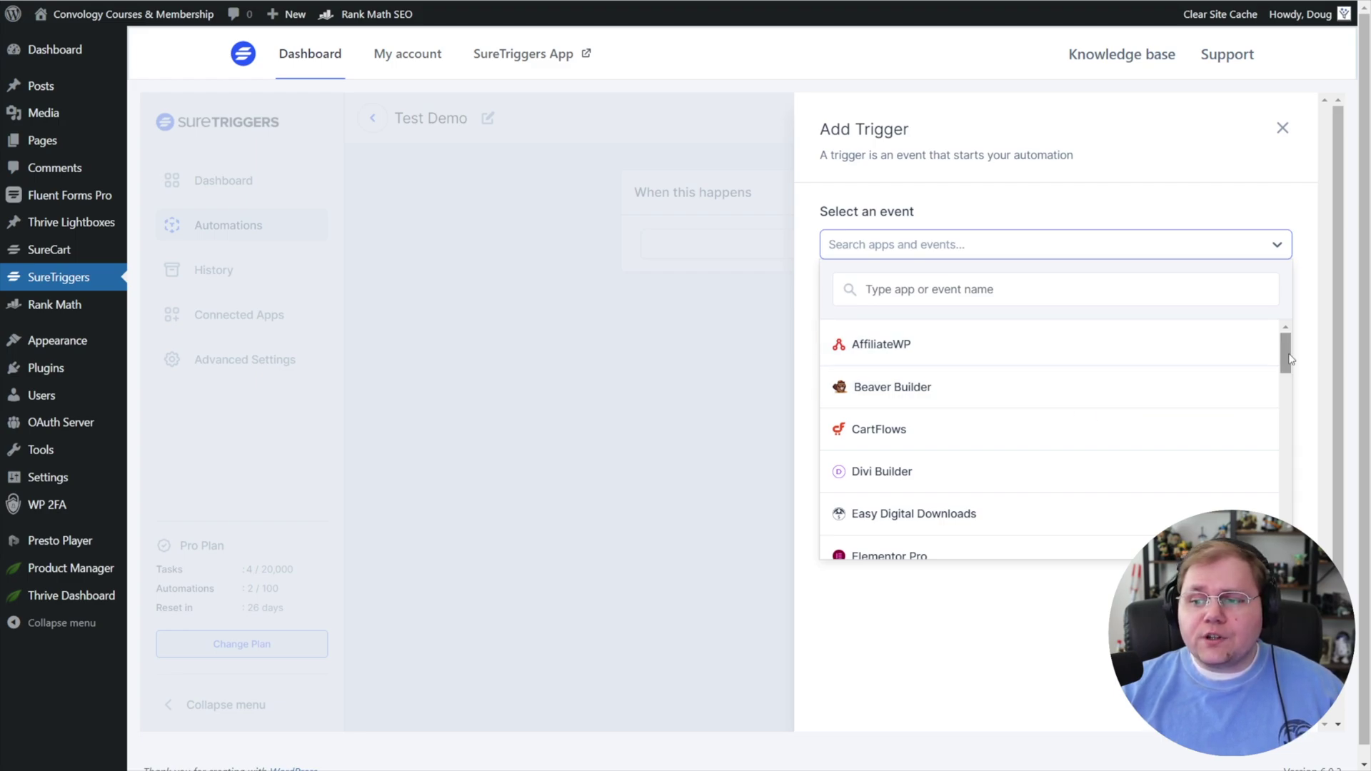
{"action": "left_click_drag", "start_coordinate": [1285, 358], "coordinate": [1275, 483]}
{"action": "left_click", "coordinate": [880, 438]}
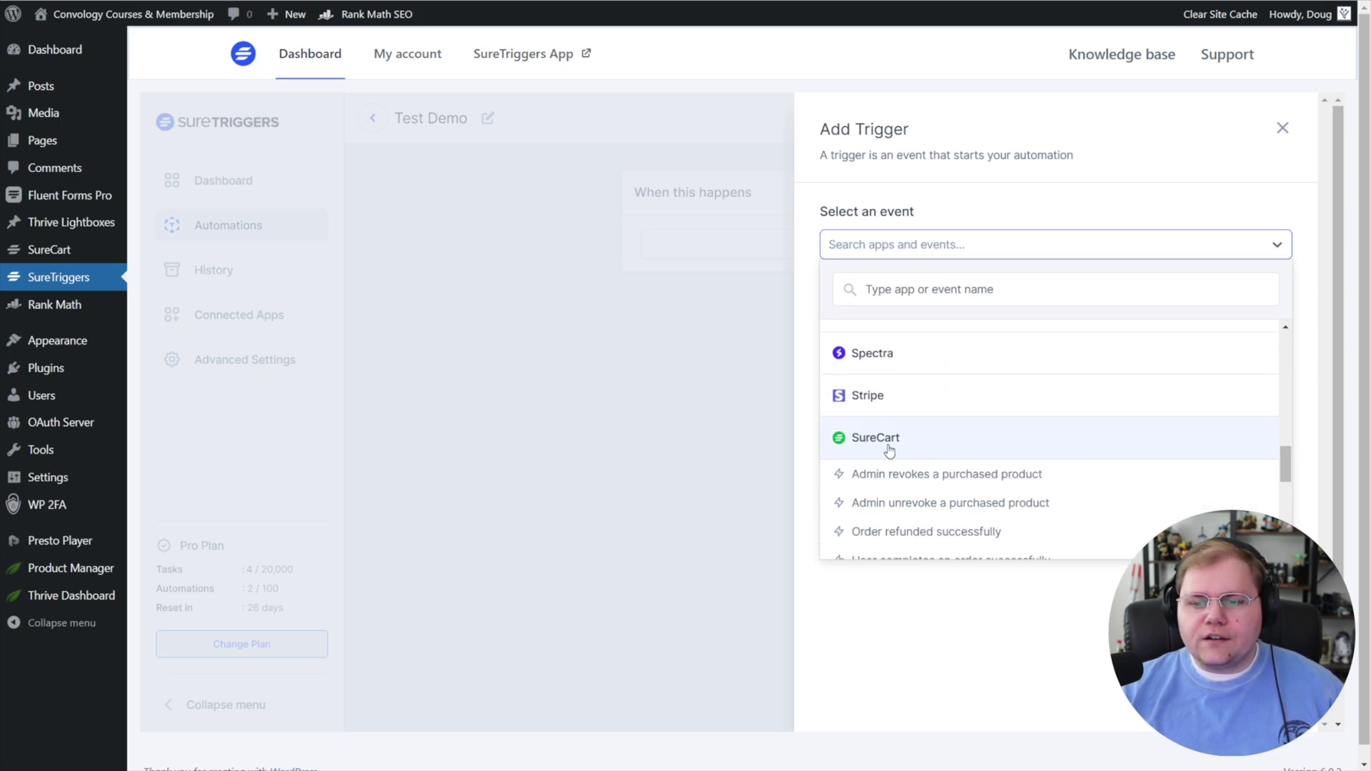
{"action": "scroll", "coordinate": [1134, 399], "scroll_direction": "down", "scroll_amount": 3}
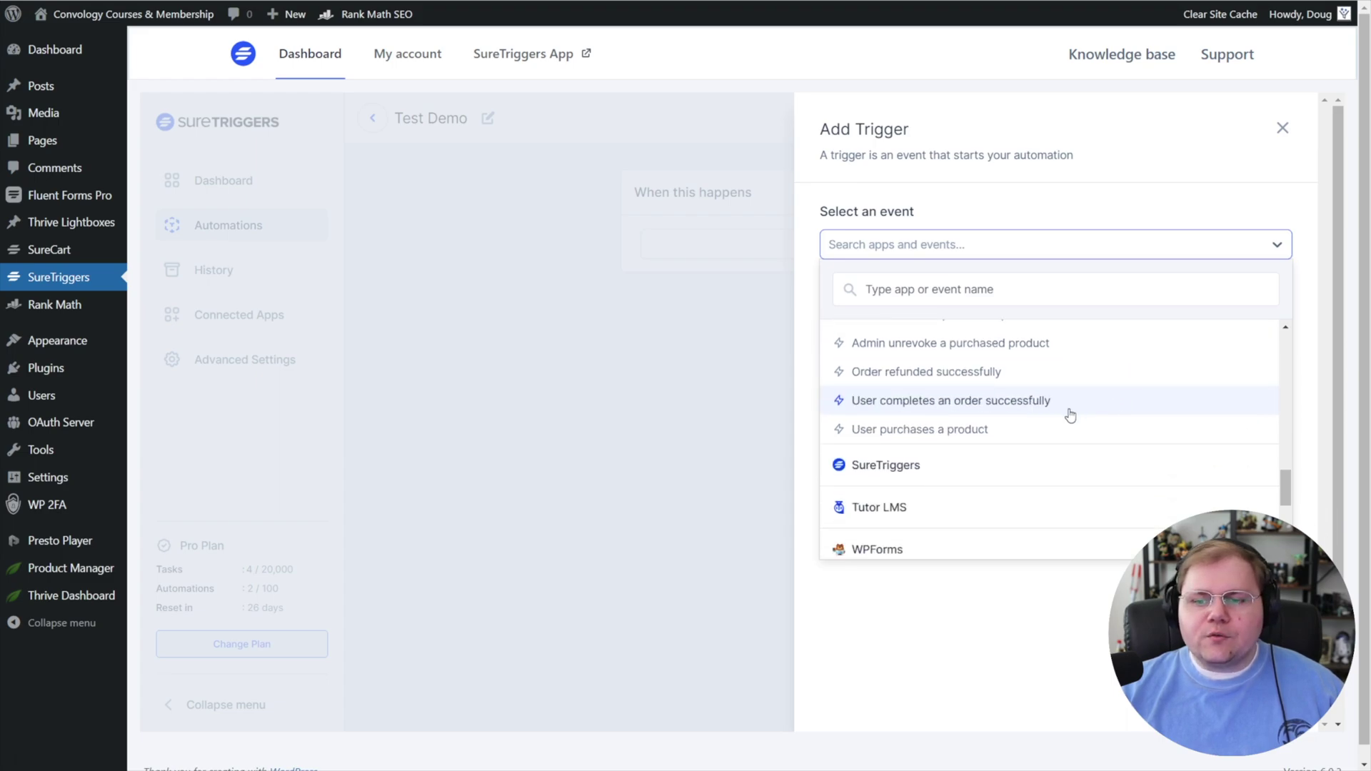
{"action": "left_click", "coordinate": [926, 437]}
- Set the trigger's connection to SureCart and product to Convology Pro, then save it
{"action": "left_click", "coordinate": [864, 344]}
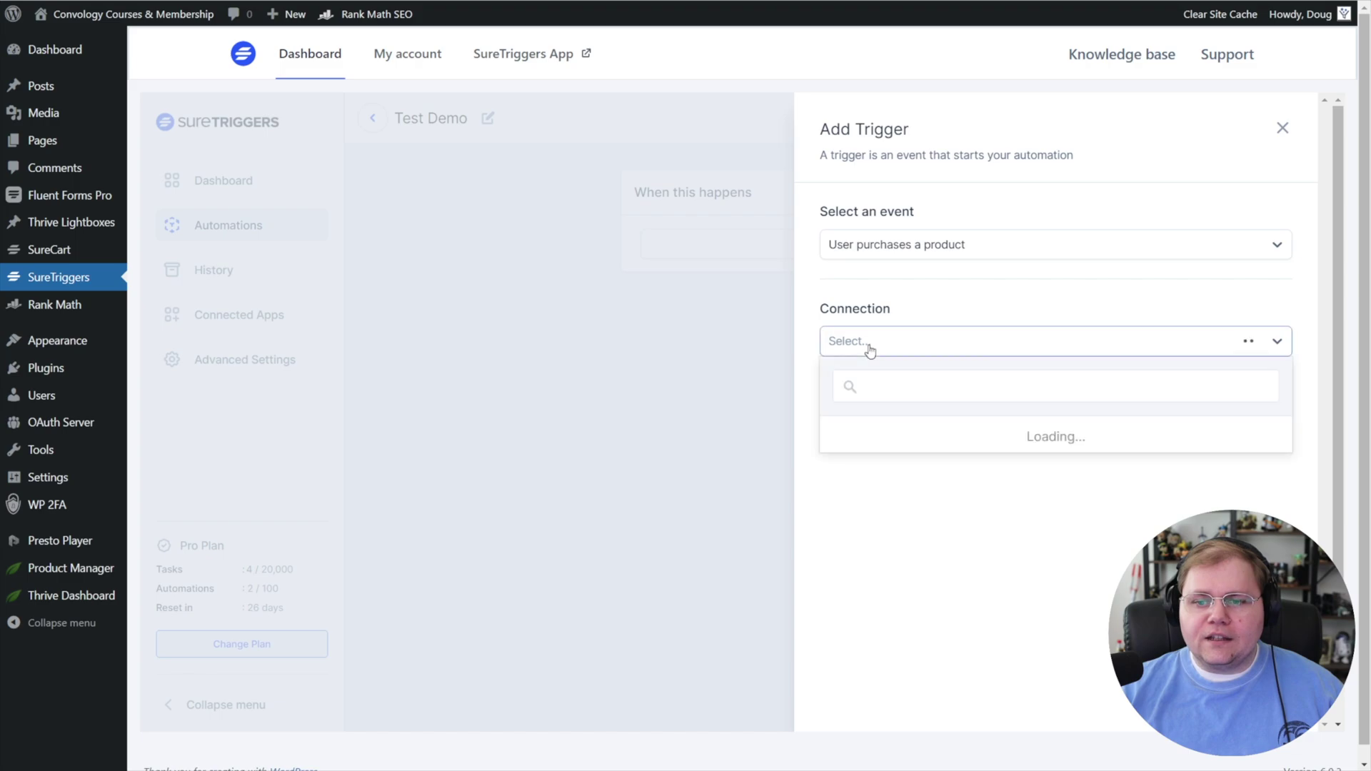
{"action": "left_click", "coordinate": [889, 443]}
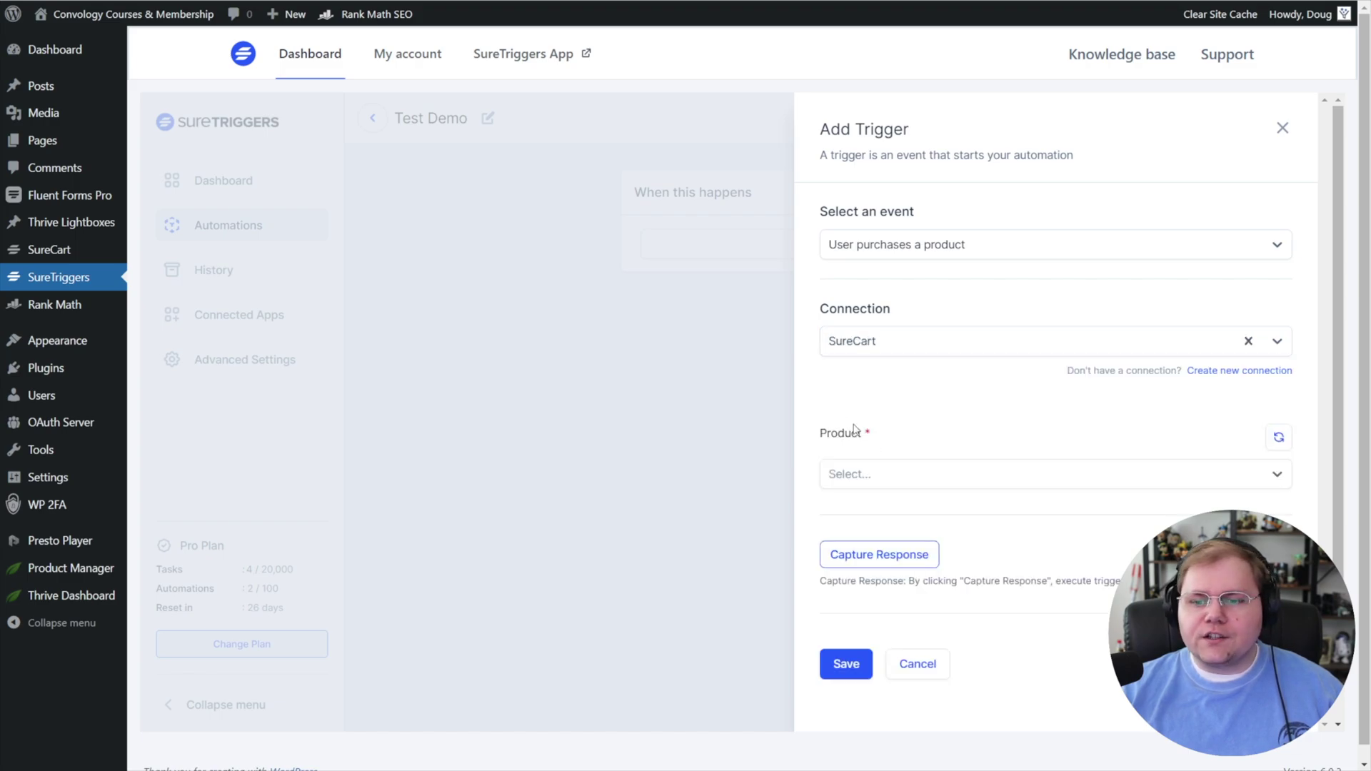
{"action": "left_click", "coordinate": [860, 474]}
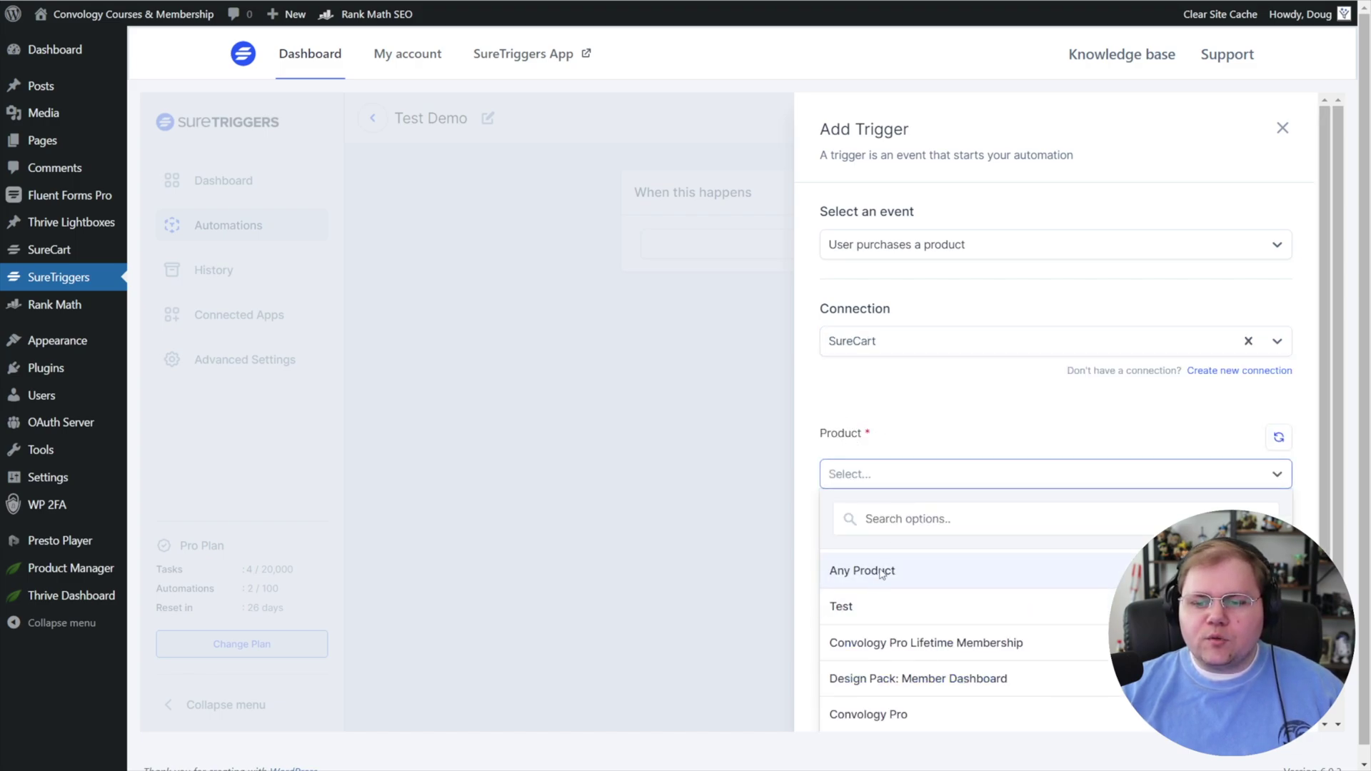
{"action": "scroll", "coordinate": [926, 494], "scroll_direction": "down", "scroll_amount": 1}
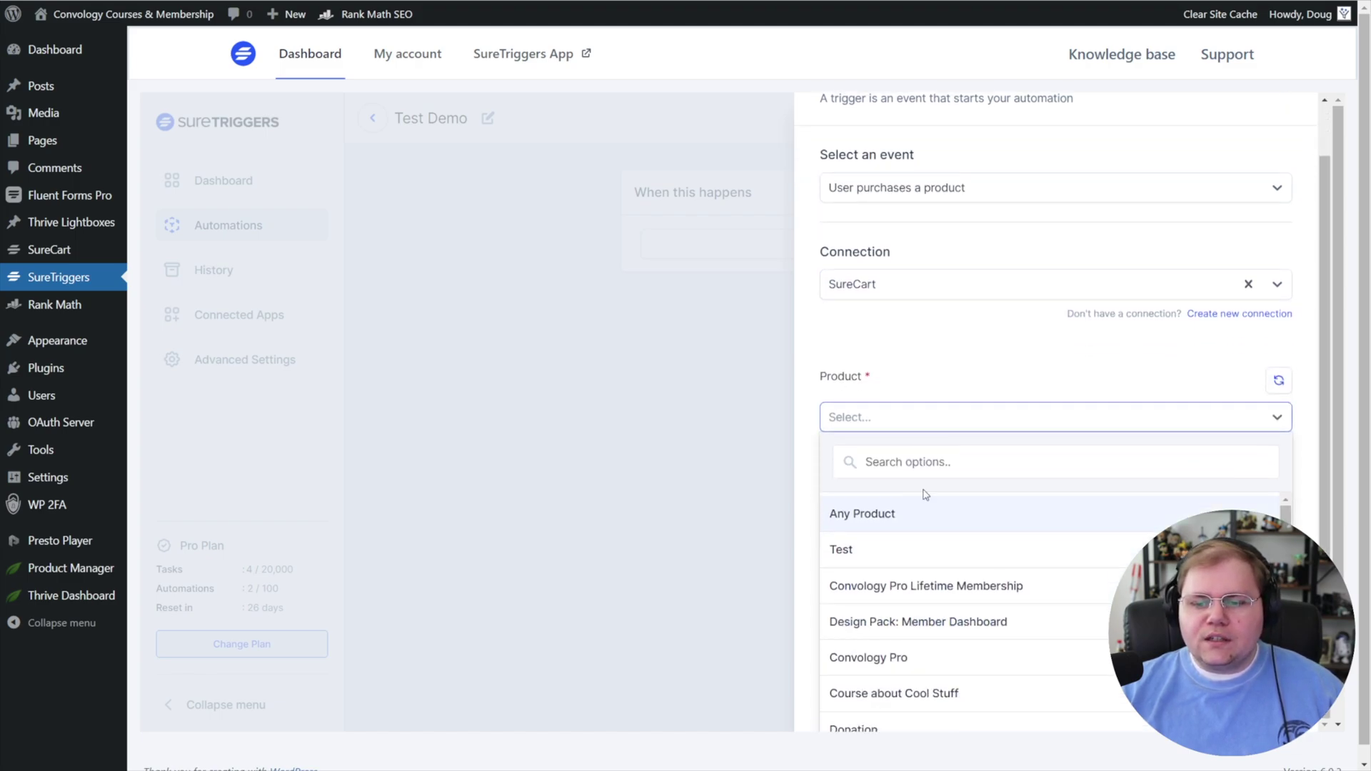
{"action": "left_click", "coordinate": [891, 659]}
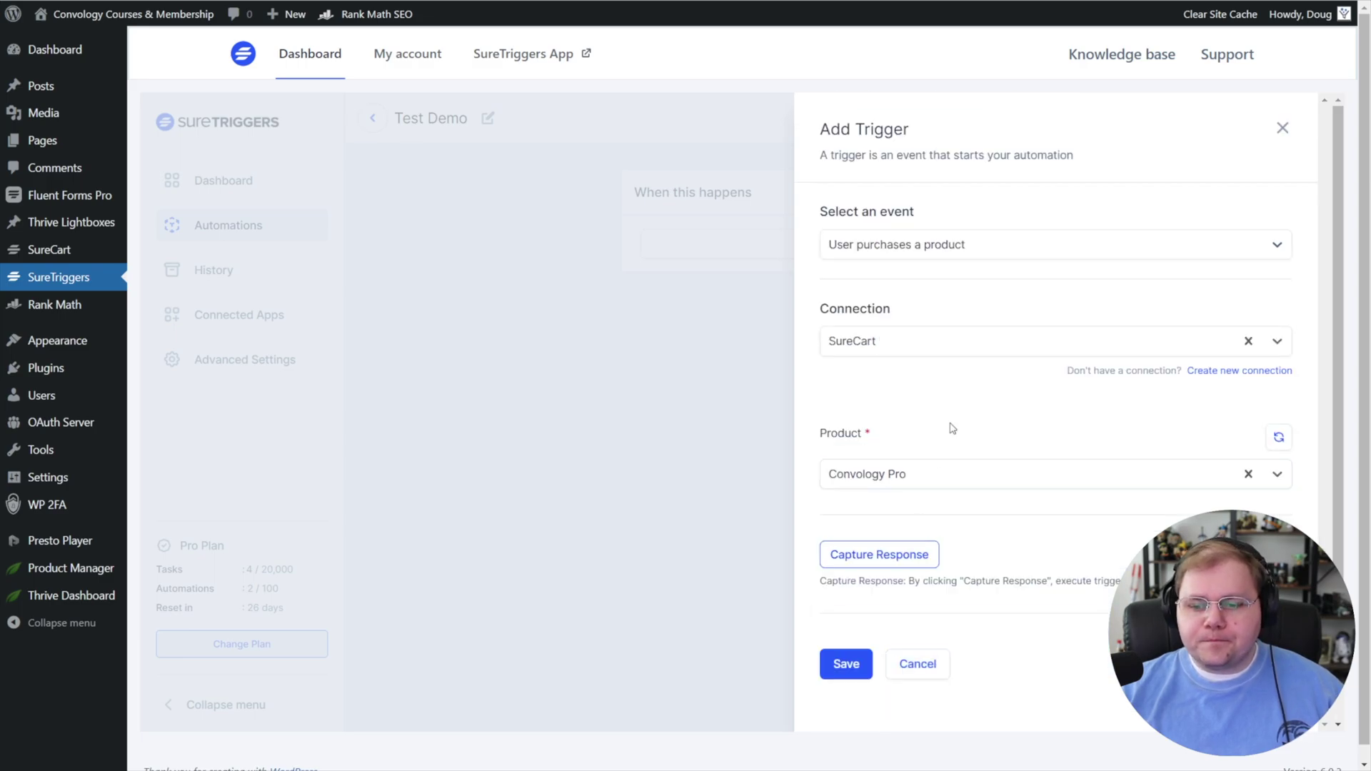
{"action": "left_click", "coordinate": [848, 661]}
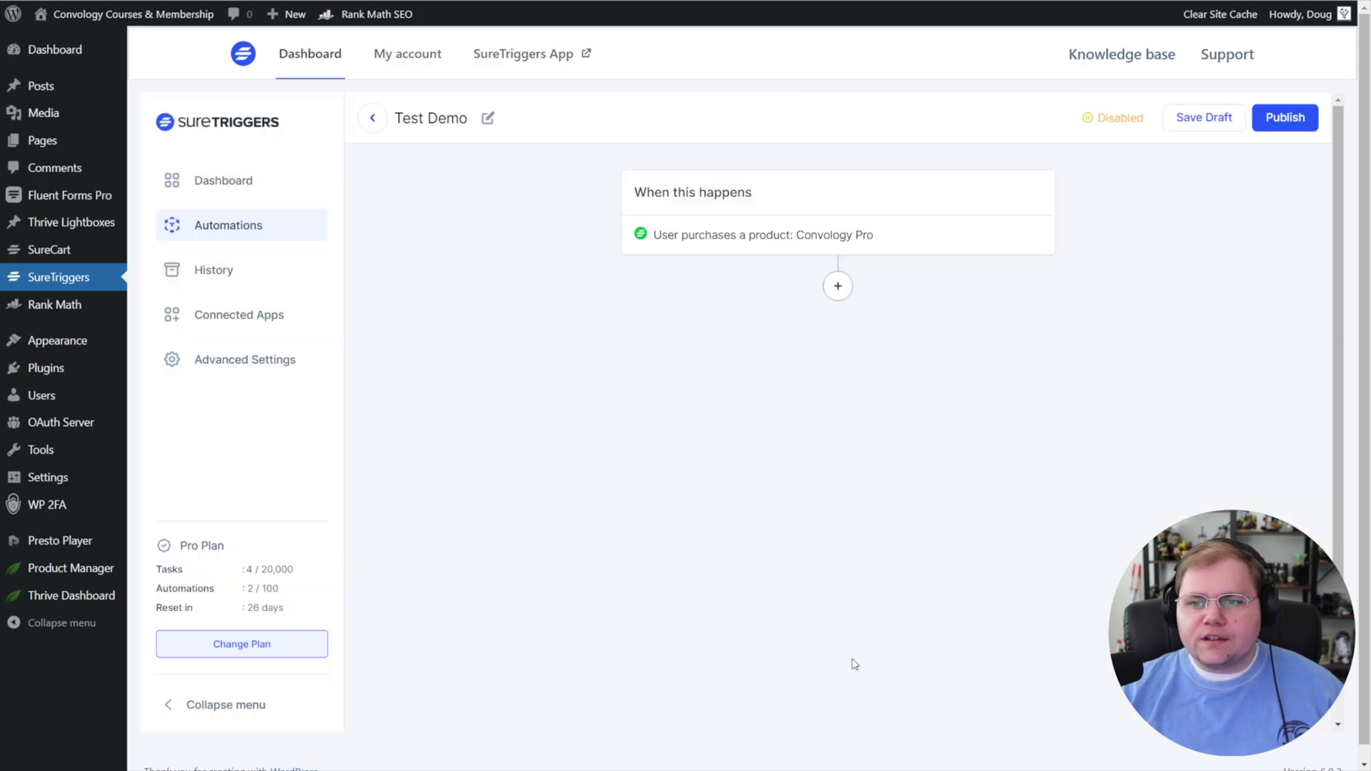
- Add a Wait until days delay of 20 Seconds(s) after the purchase trigger and save it
{"action": "left_click", "coordinate": [838, 287]}
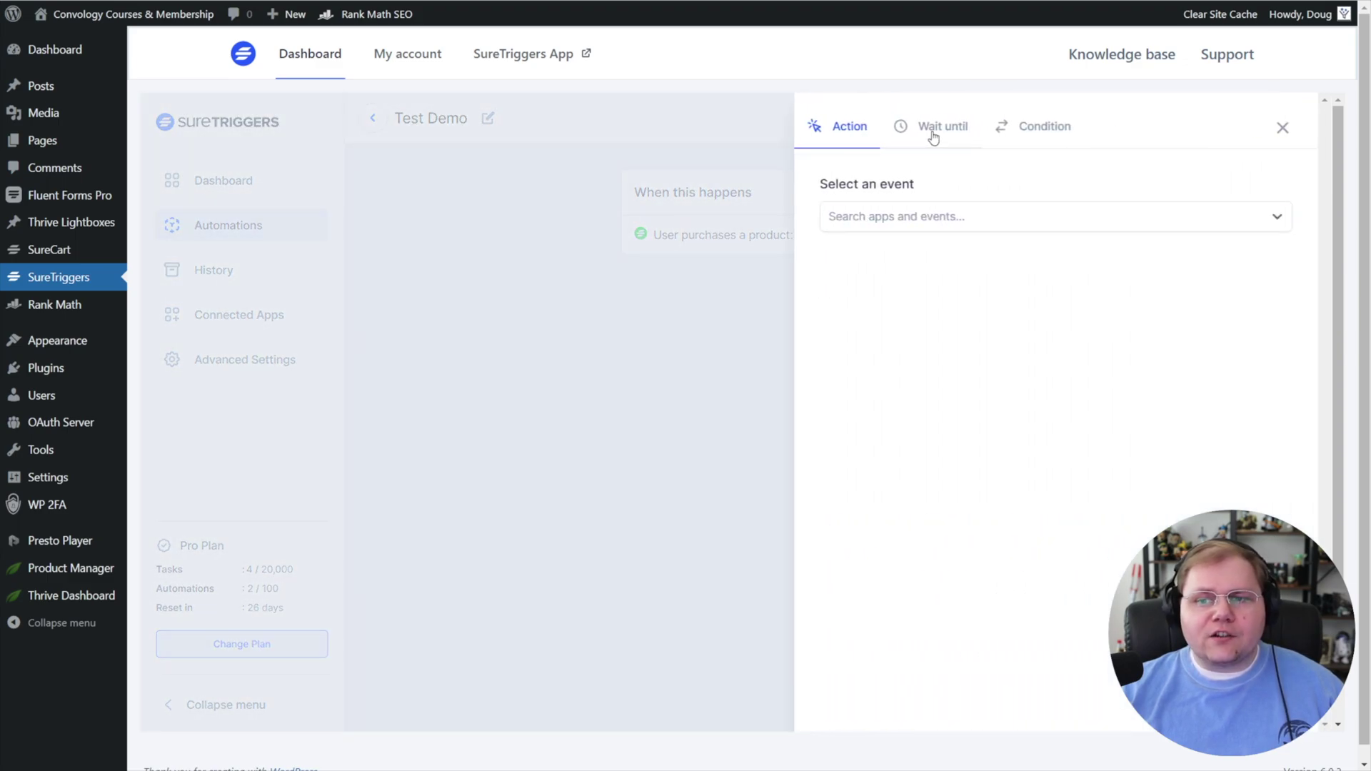
{"action": "left_click", "coordinate": [931, 132]}
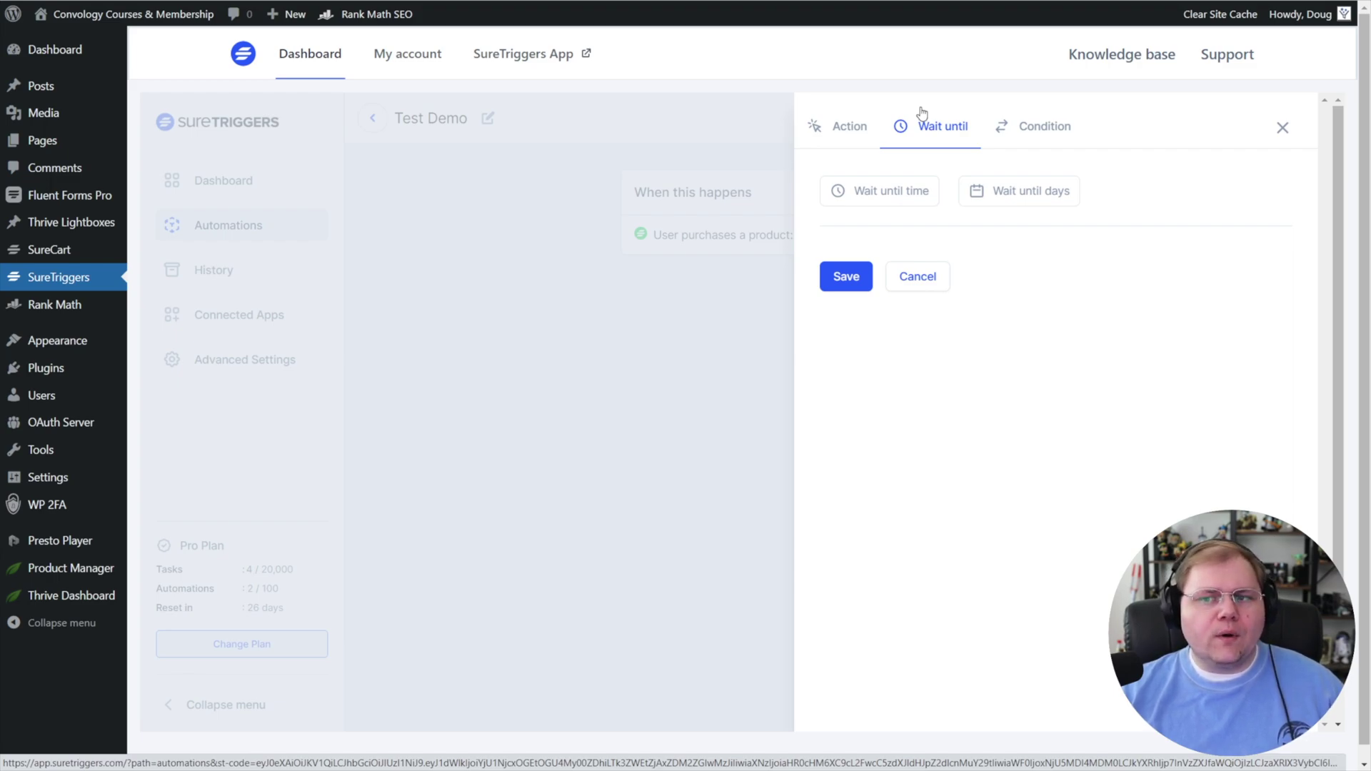
{"action": "left_click", "coordinate": [1010, 194]}
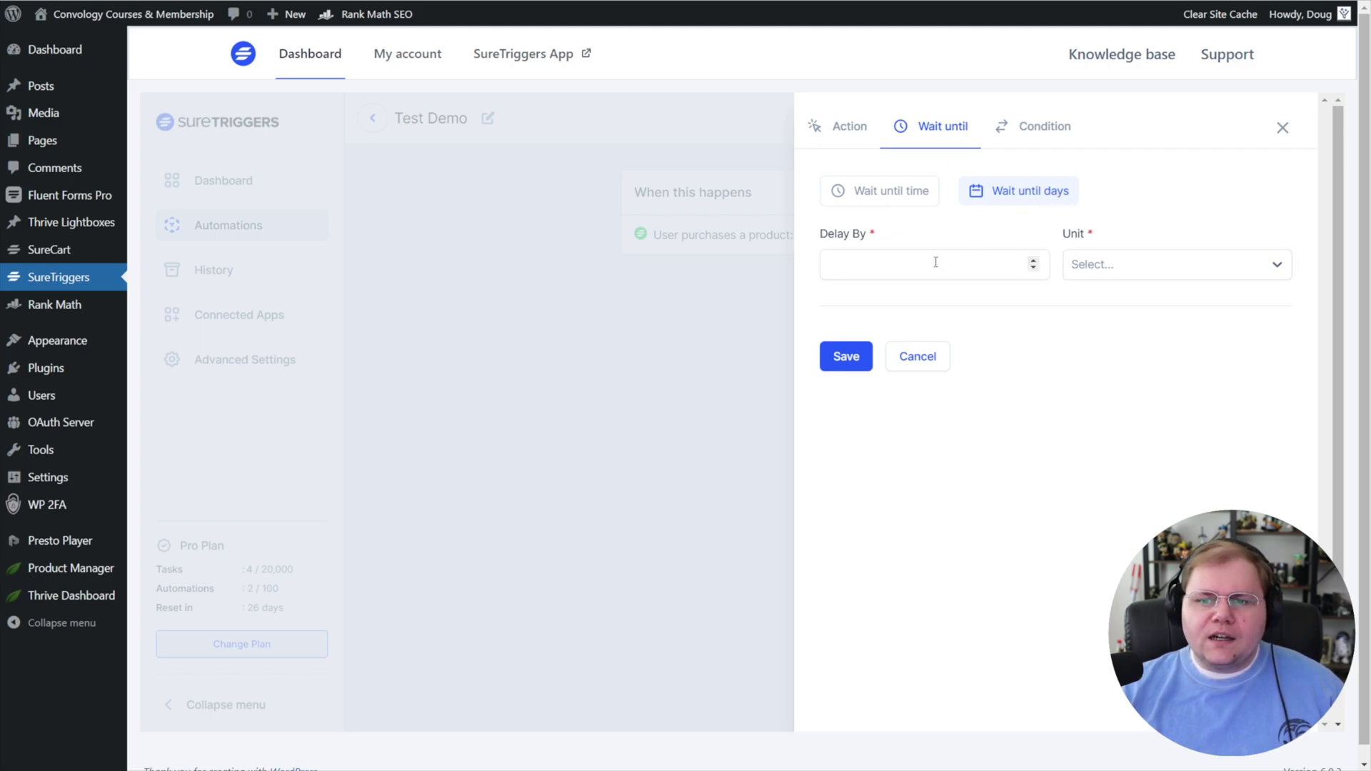
{"action": "left_click", "coordinate": [1001, 262]}
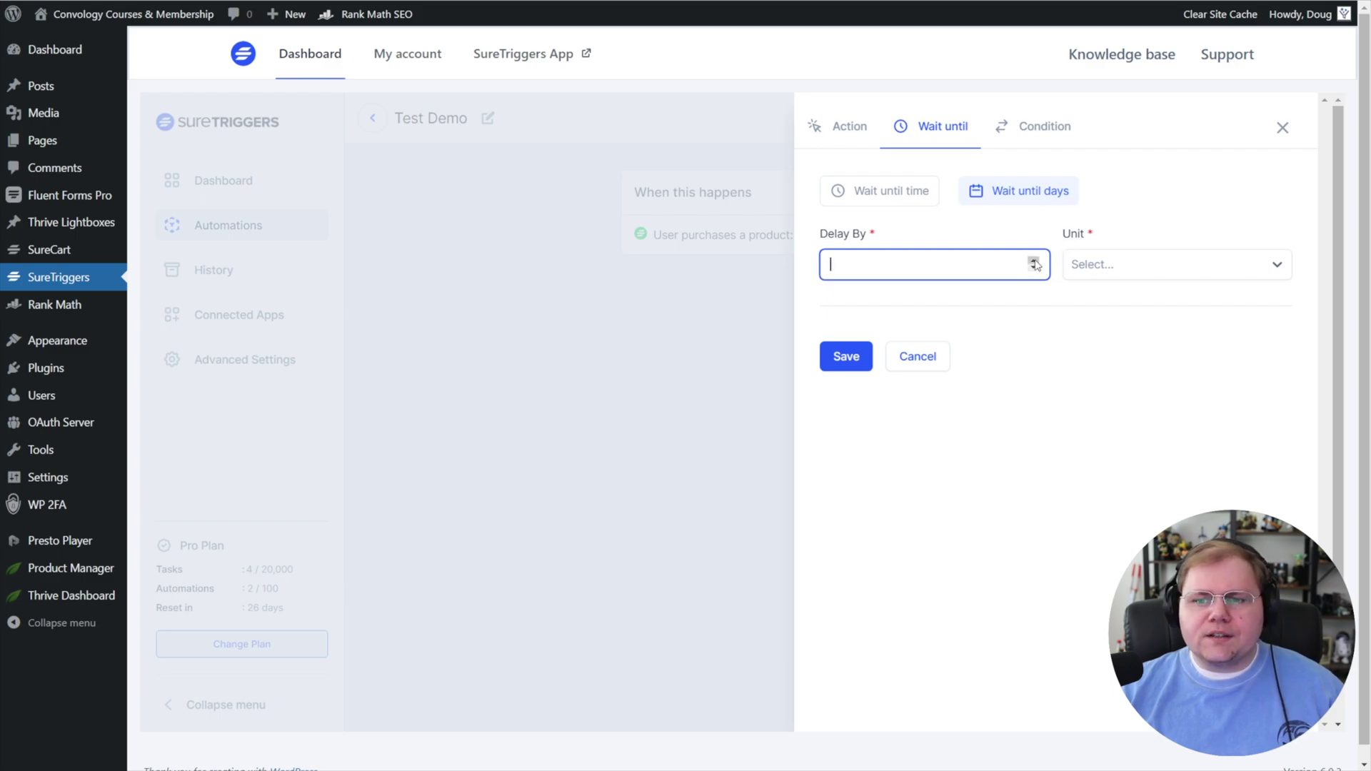
{"action": "left_click", "coordinate": [1109, 274]}
{"action": "left_click", "coordinate": [1110, 274]}
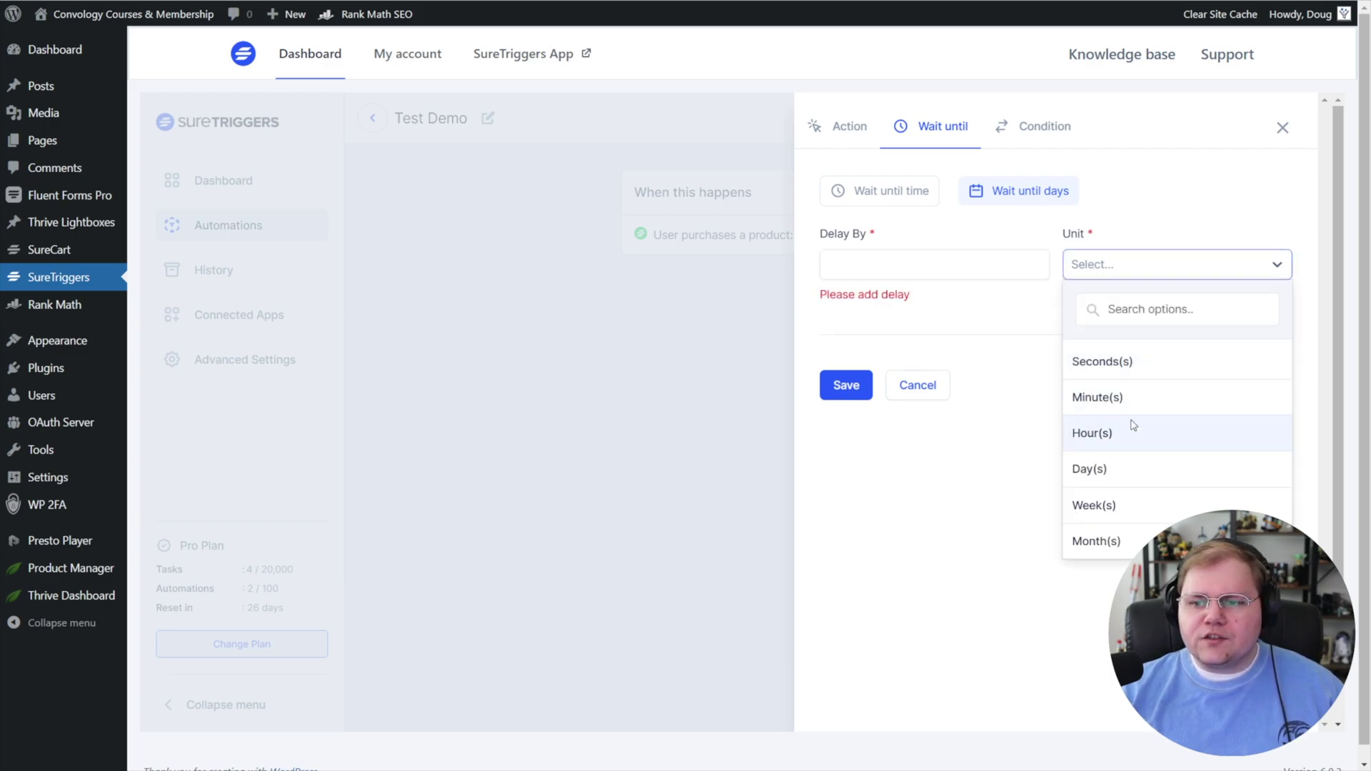
{"action": "left_click", "coordinate": [1116, 361]}
{"action": "left_click", "coordinate": [931, 264]}
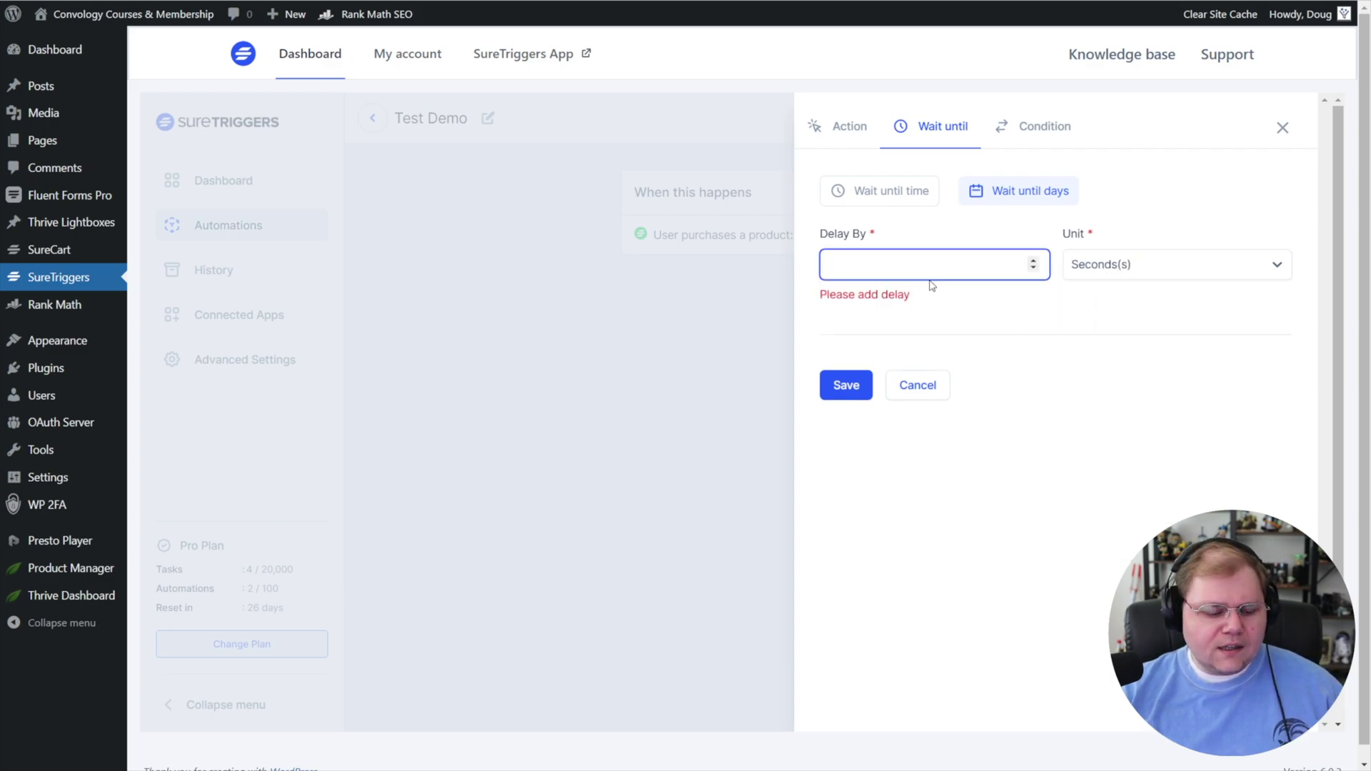
{"action": "type", "text": "20"}
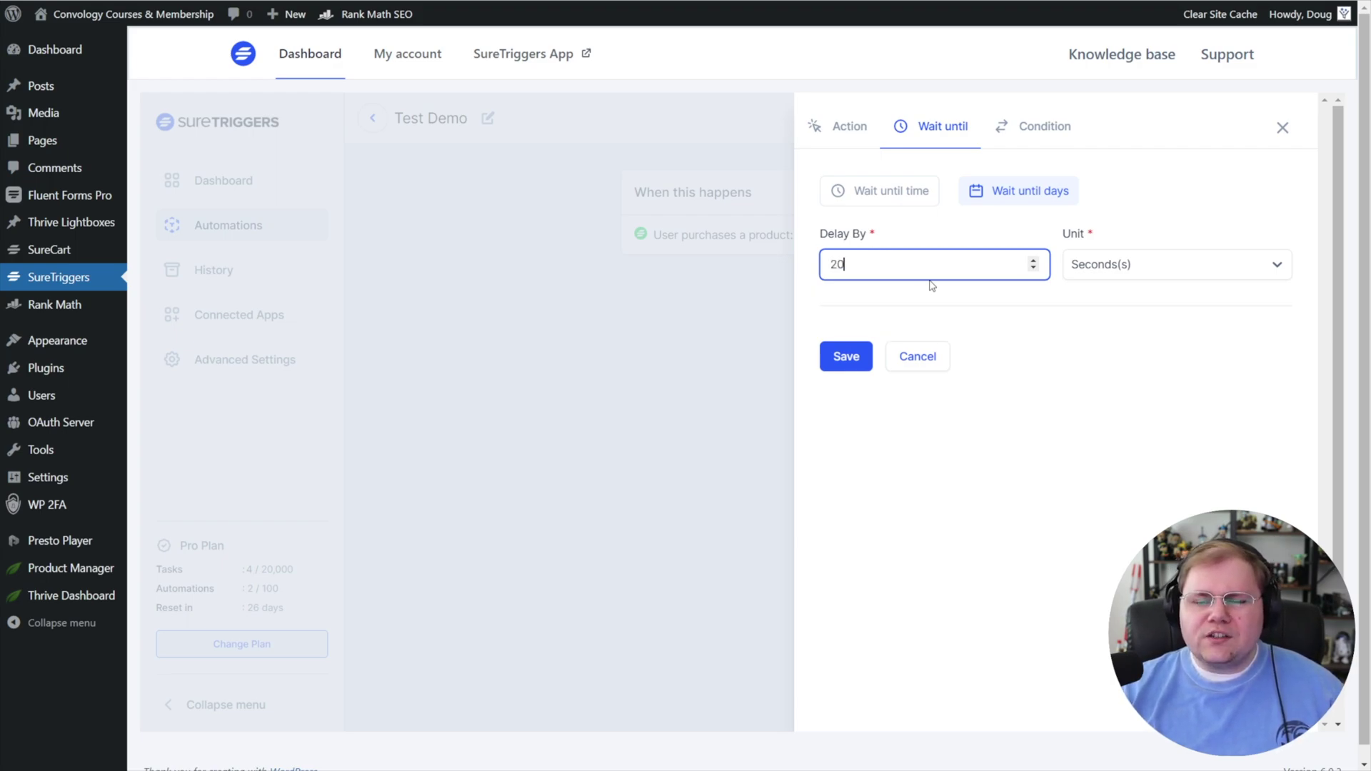
{"action": "left_click", "coordinate": [847, 358]}
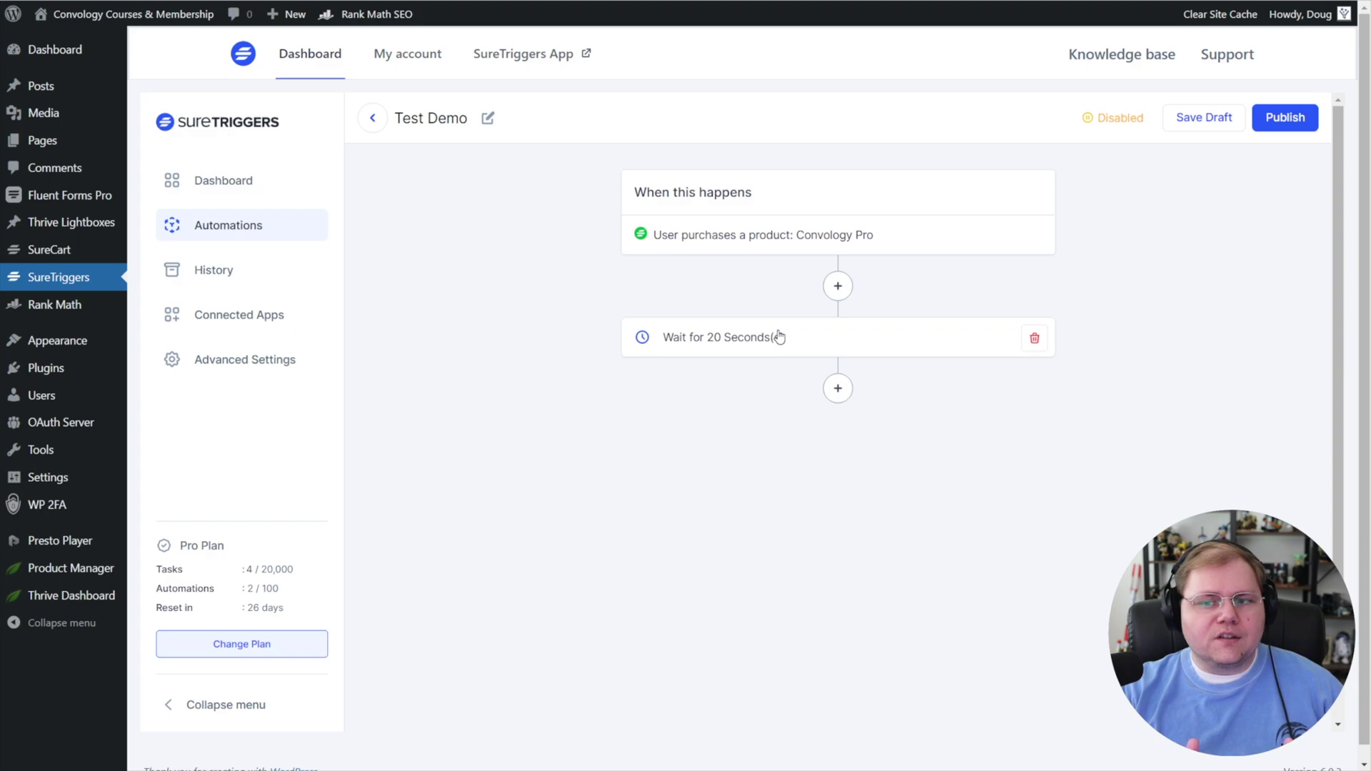
- Add a Webhooks action that sends data to a webhook after the wait step
{"action": "left_click", "coordinate": [834, 392]}
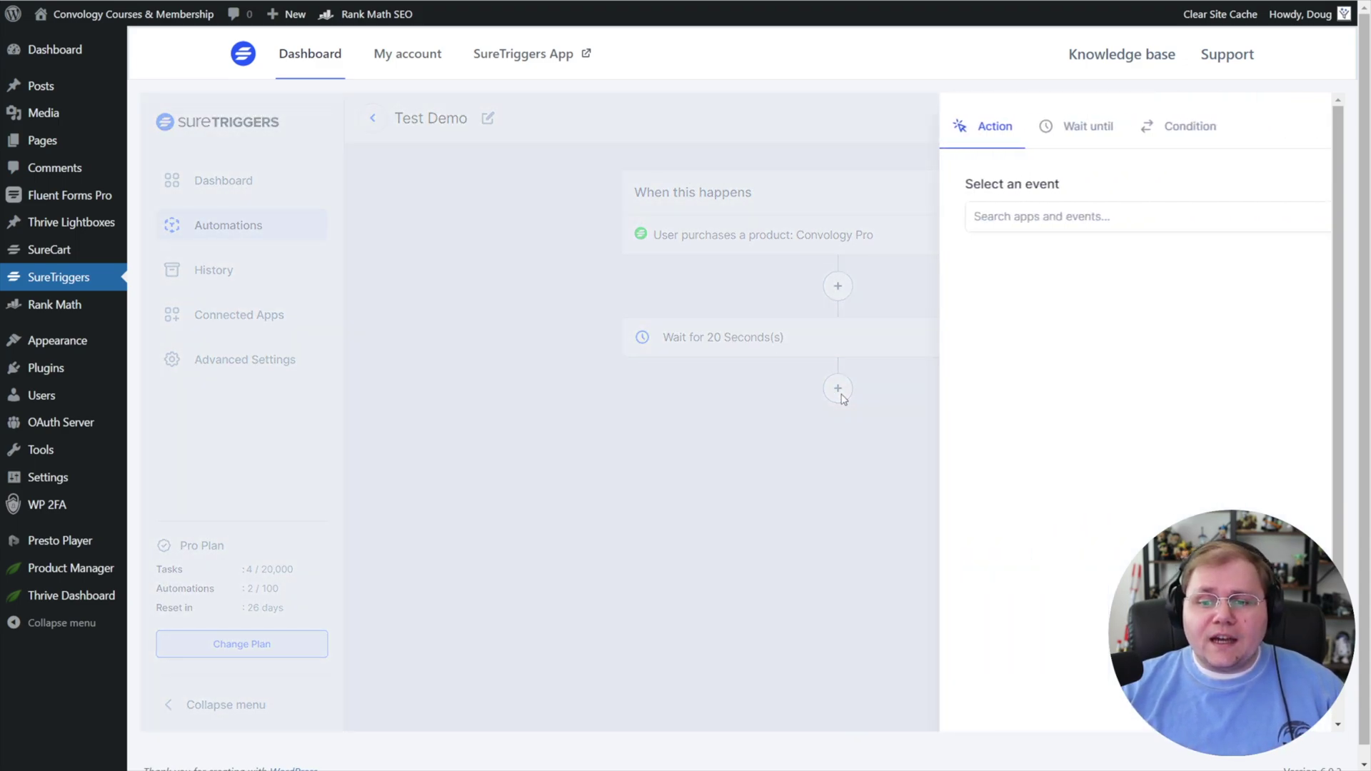
{"action": "left_click", "coordinate": [918, 218]}
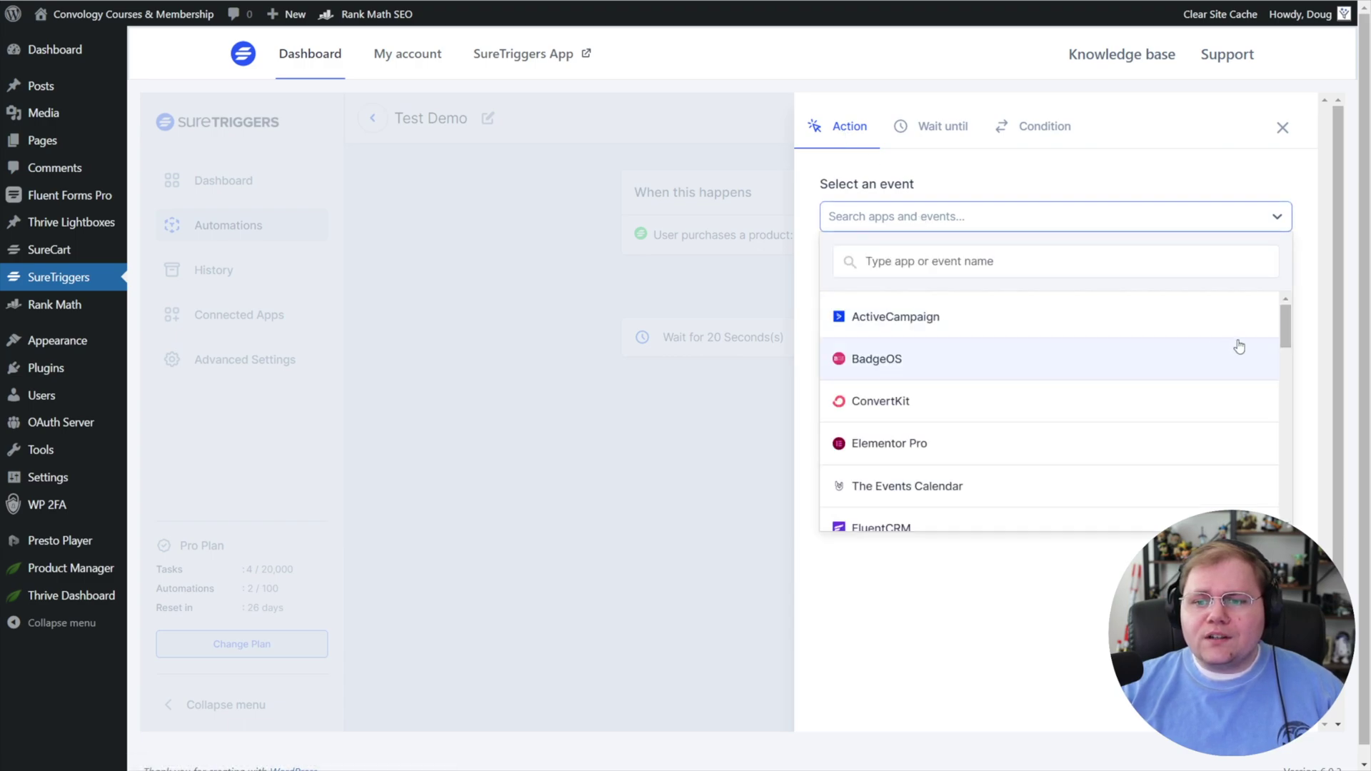
{"action": "left_click_drag", "start_coordinate": [1282, 325], "coordinate": [1283, 516]}
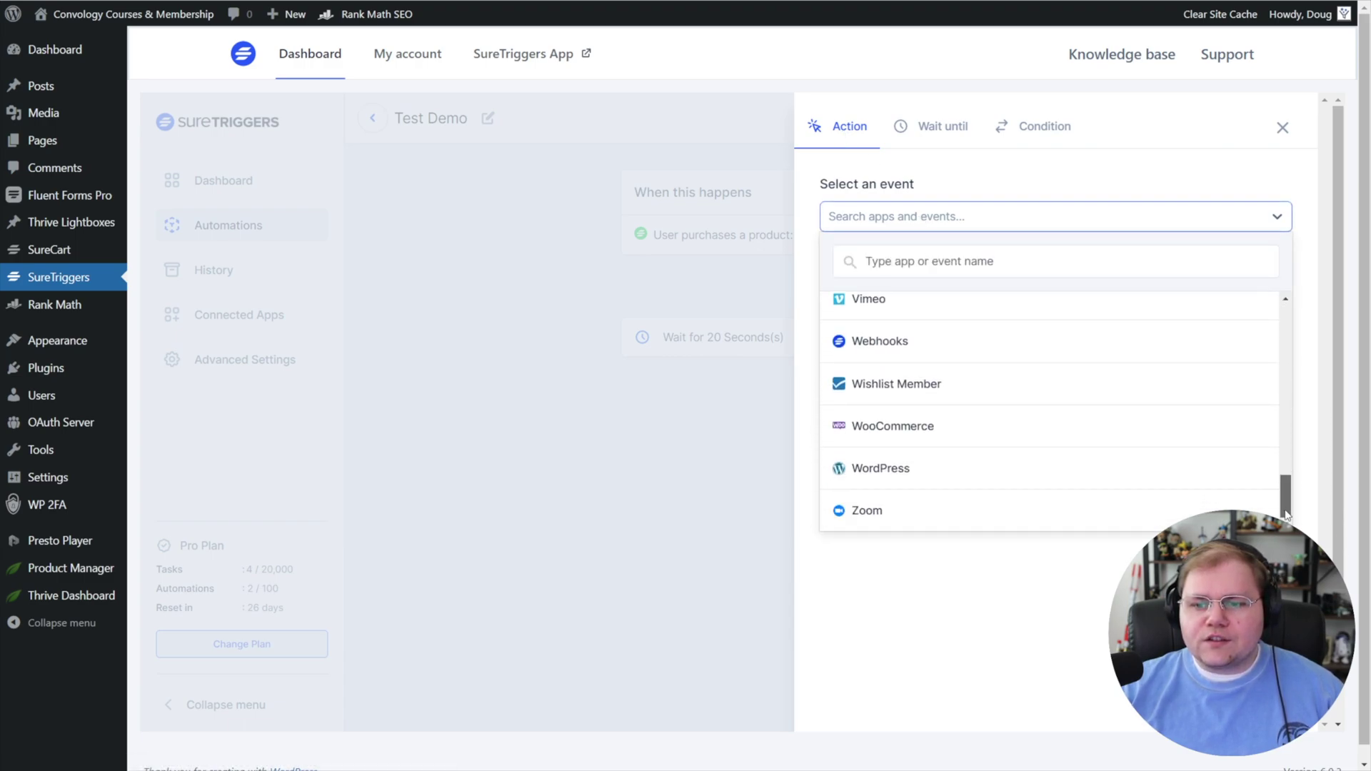
{"action": "scroll", "coordinate": [1099, 467], "scroll_direction": "up", "scroll_amount": 1}
{"action": "left_click", "coordinate": [875, 425]}
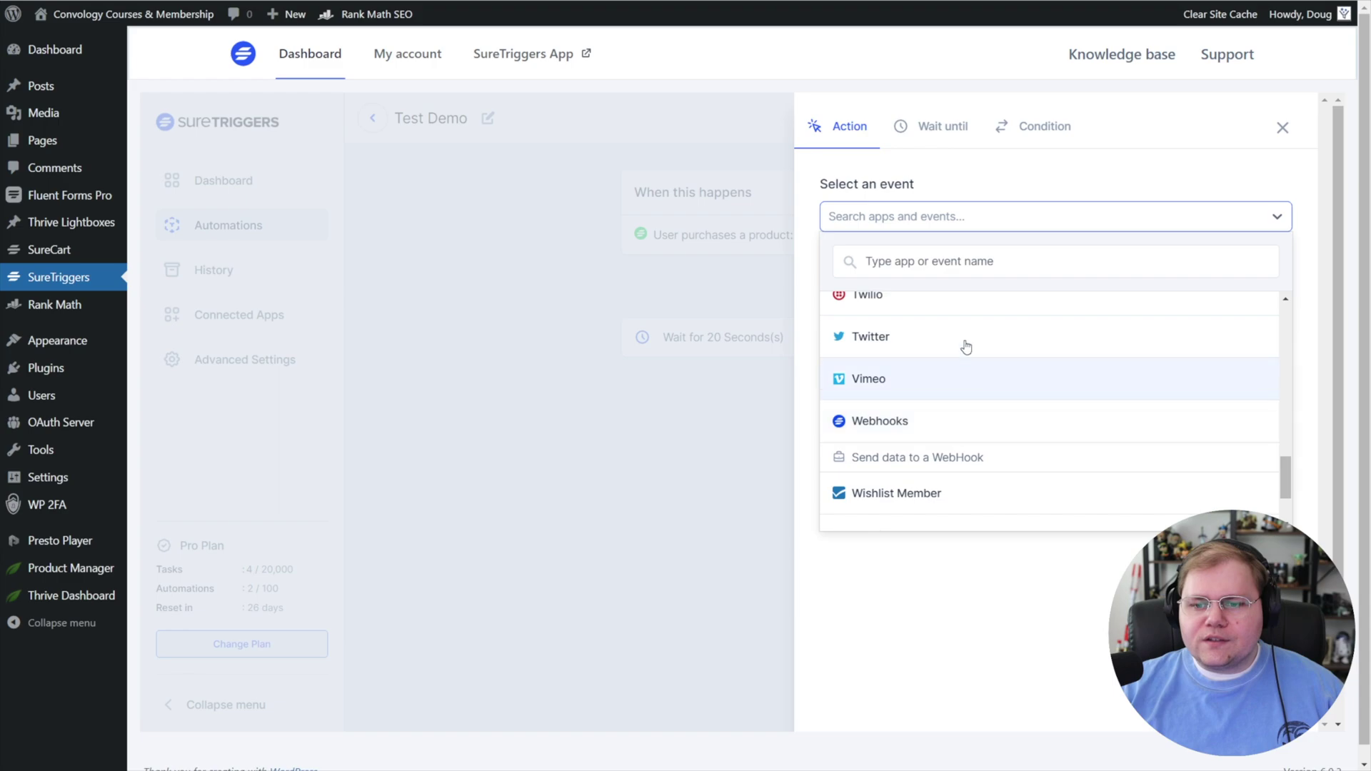
{"action": "left_click", "coordinate": [914, 458]}
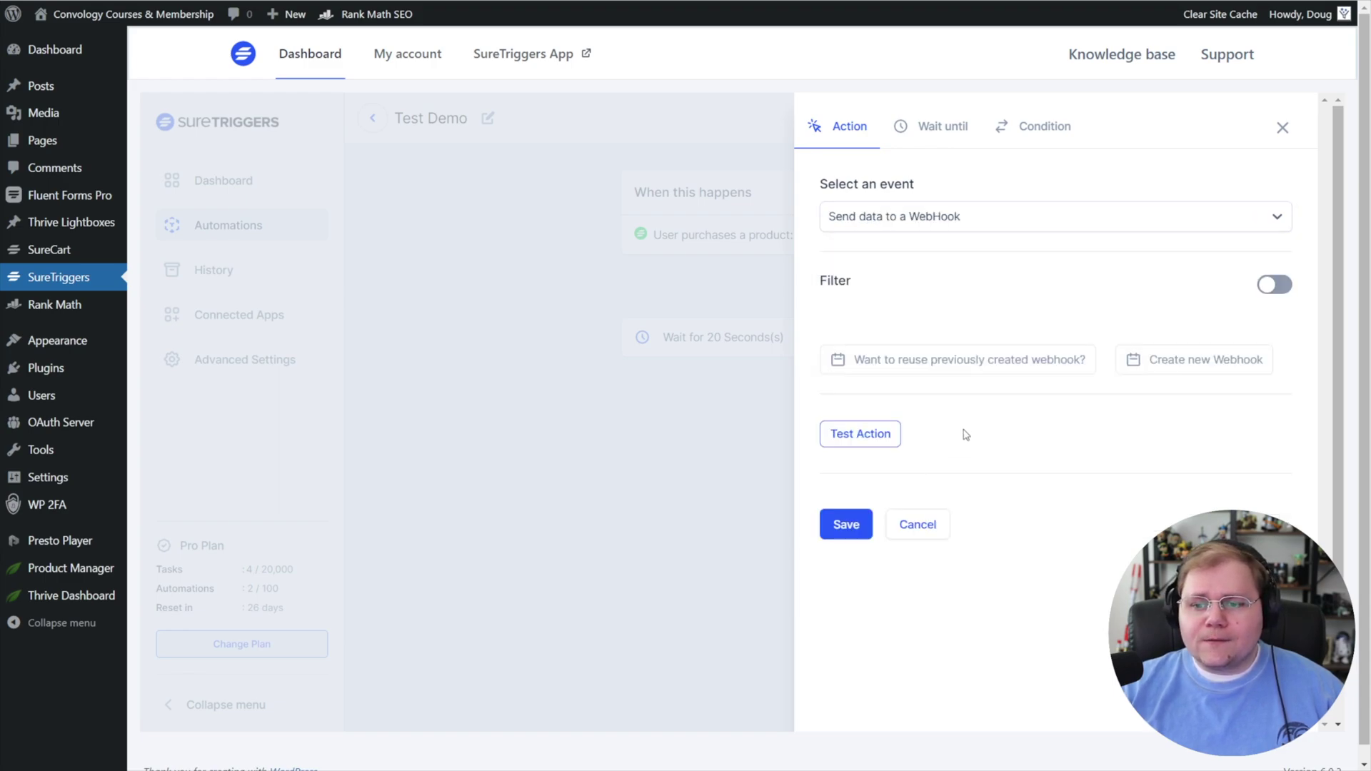
- Create a new webhook with identifier 'Demotest' and move to its URL field
{"action": "left_click", "coordinate": [1158, 360]}
{"action": "scroll", "coordinate": [1044, 351], "scroll_direction": "down", "scroll_amount": 2}
{"action": "left_click", "coordinate": [1025, 309]}
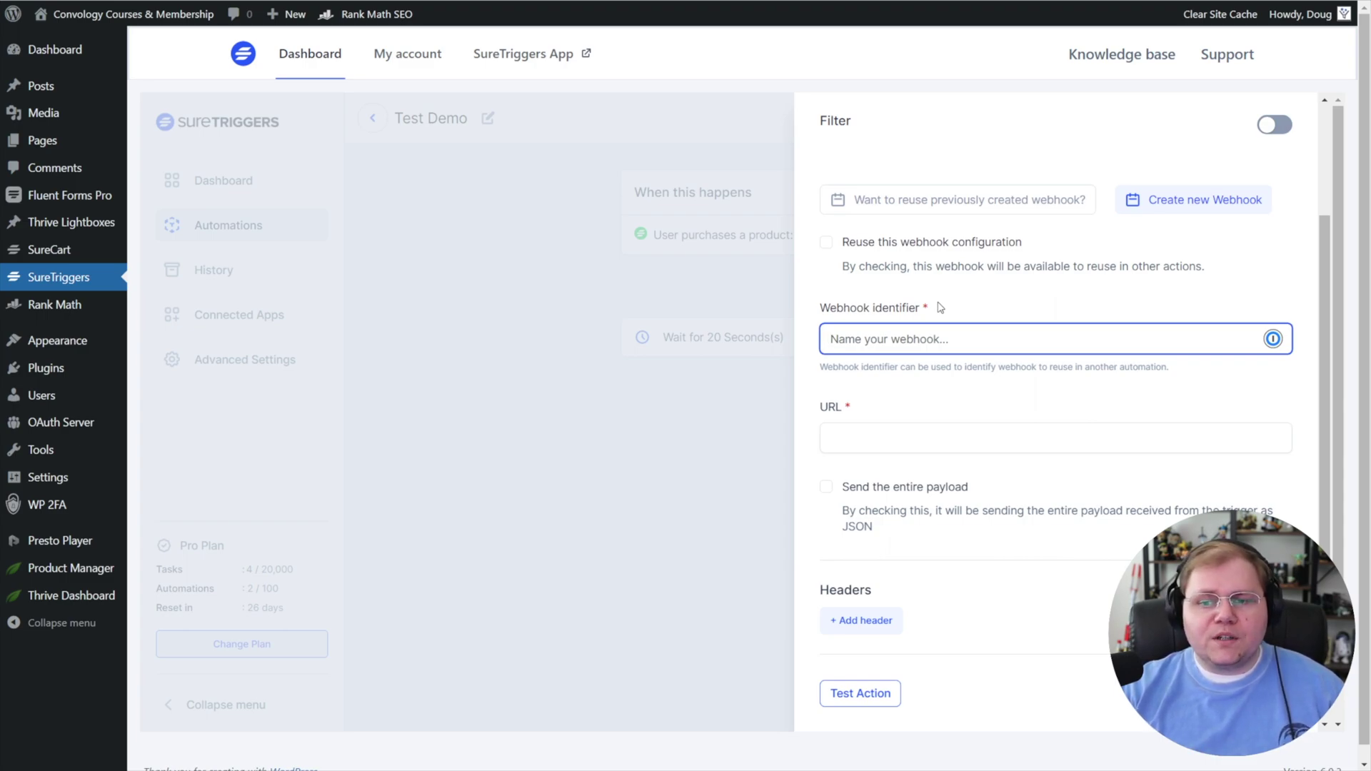
{"action": "type", "text": "Demotest"}
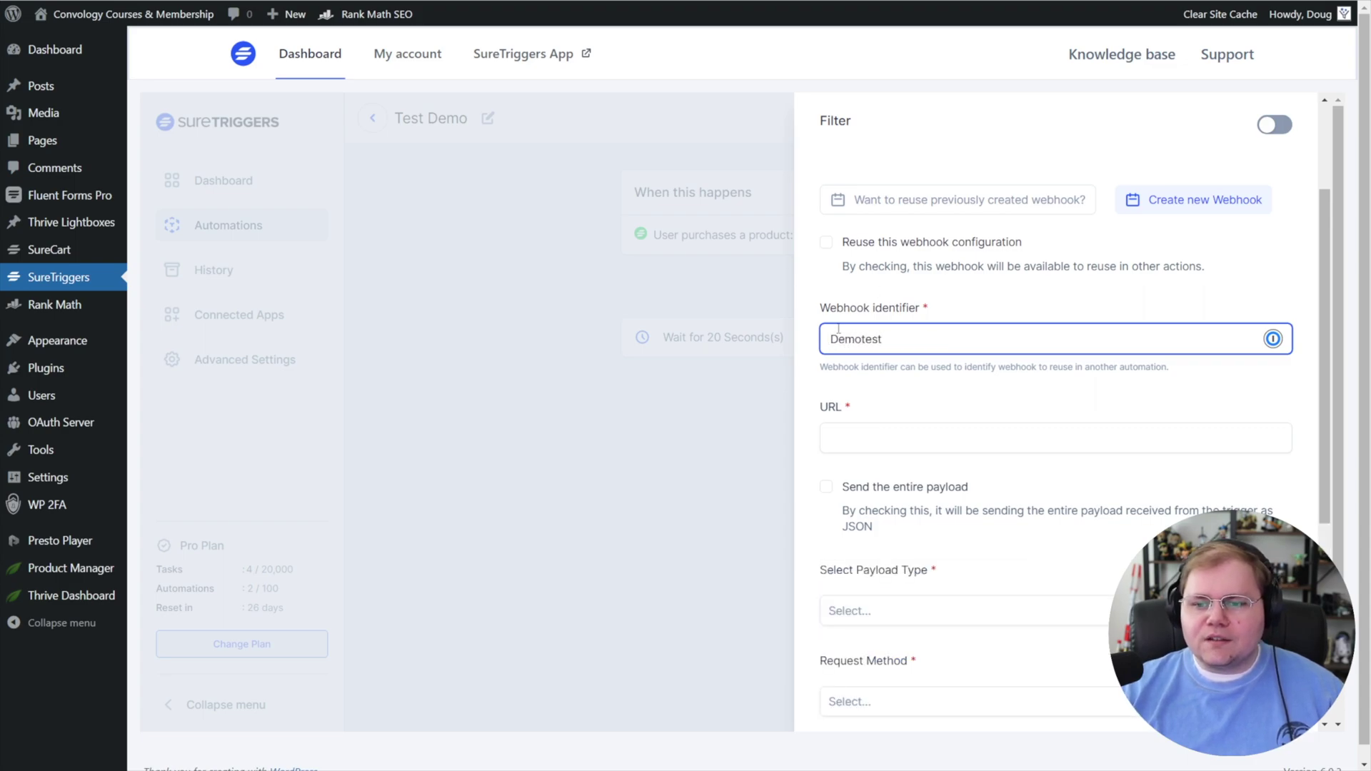
{"action": "left_click", "coordinate": [884, 428]}
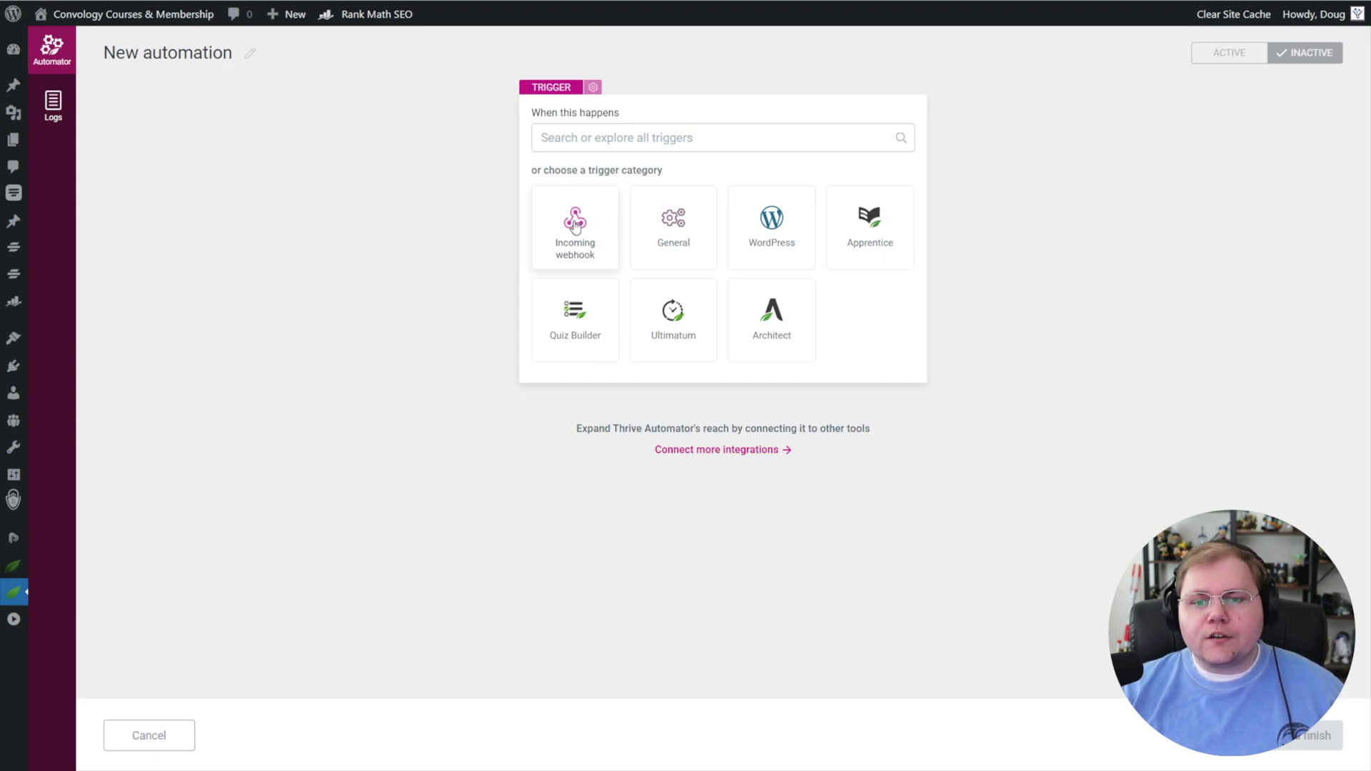
- Give the Thrive Automator automation an Incoming webhook trigger and copy its webhook URL
{"action": "left_click", "coordinate": [591, 230]}
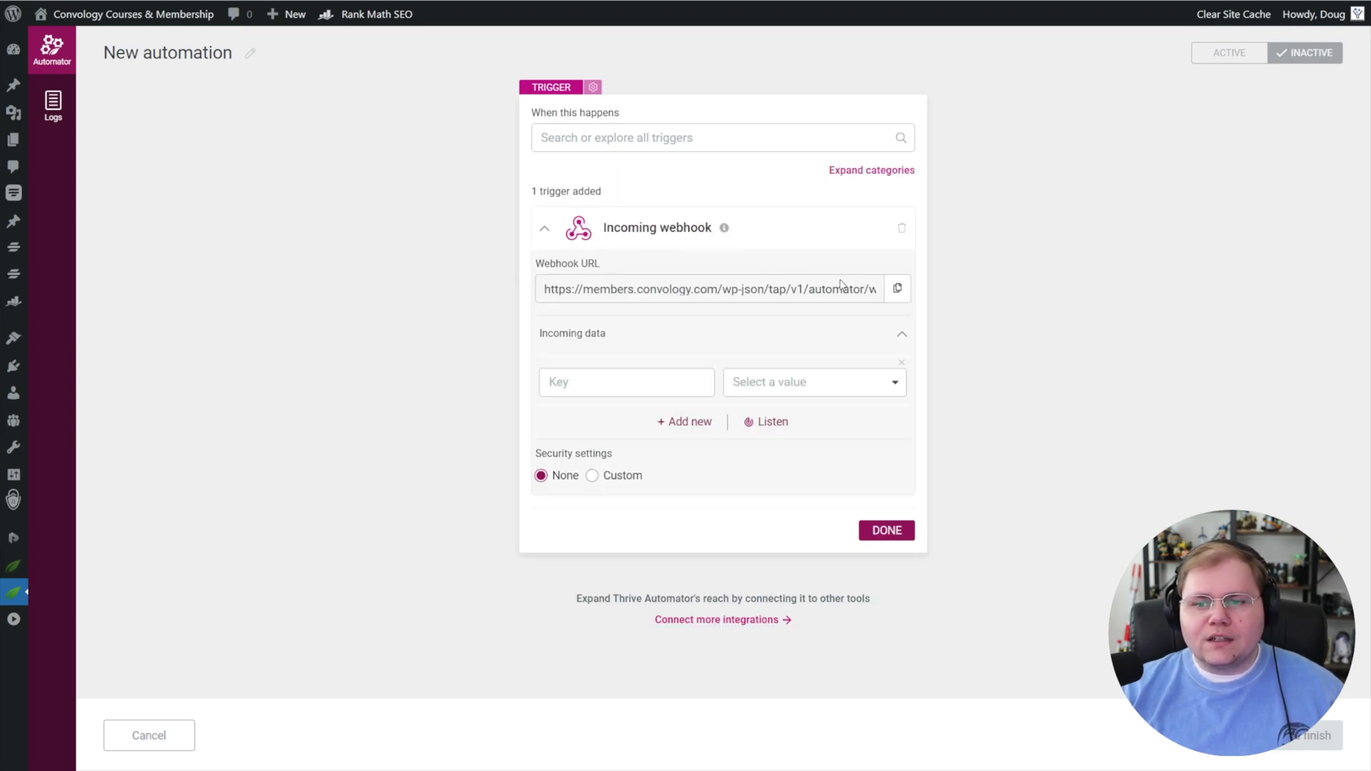
{"action": "left_click", "coordinate": [898, 289]}
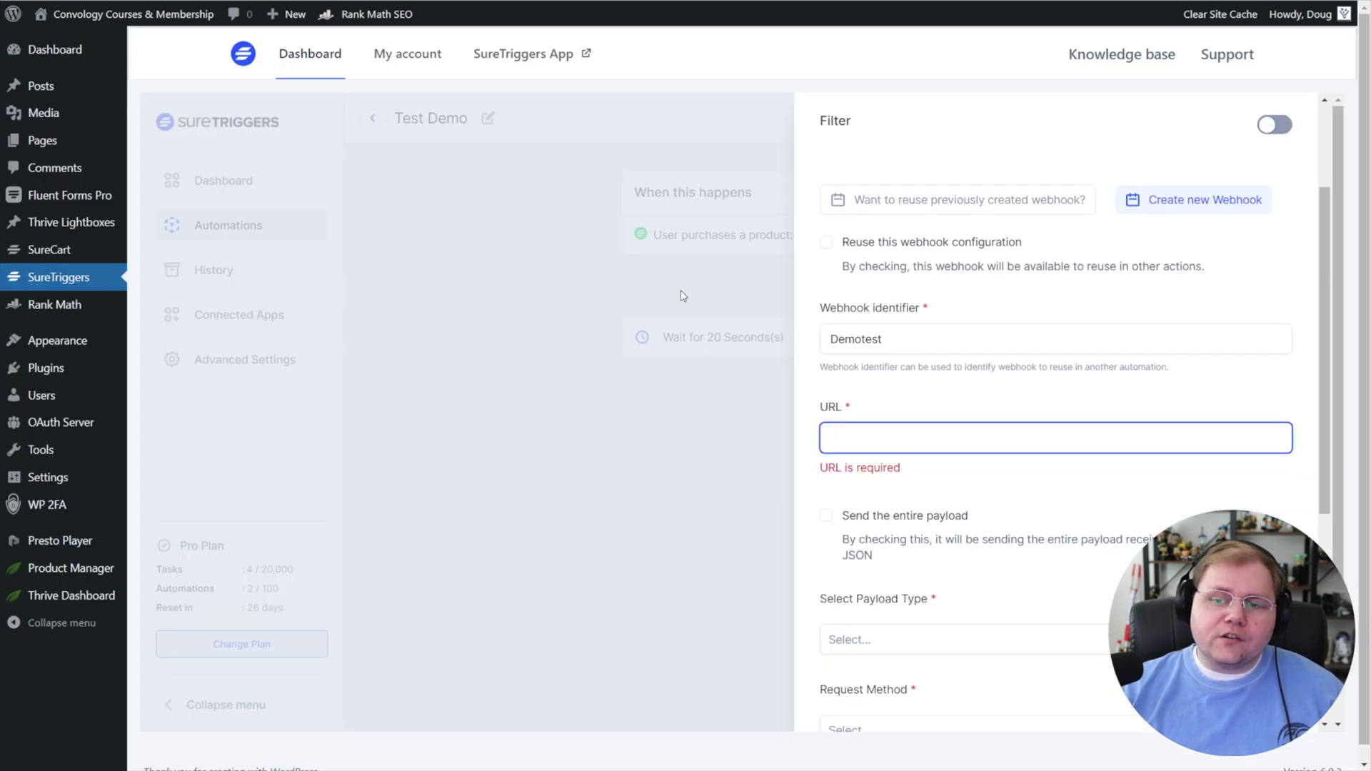
- Paste the Thrive webhook URL and set Payload Type to JSON and Request Method to POST
{"action": "key", "text": "ctrl+v"}
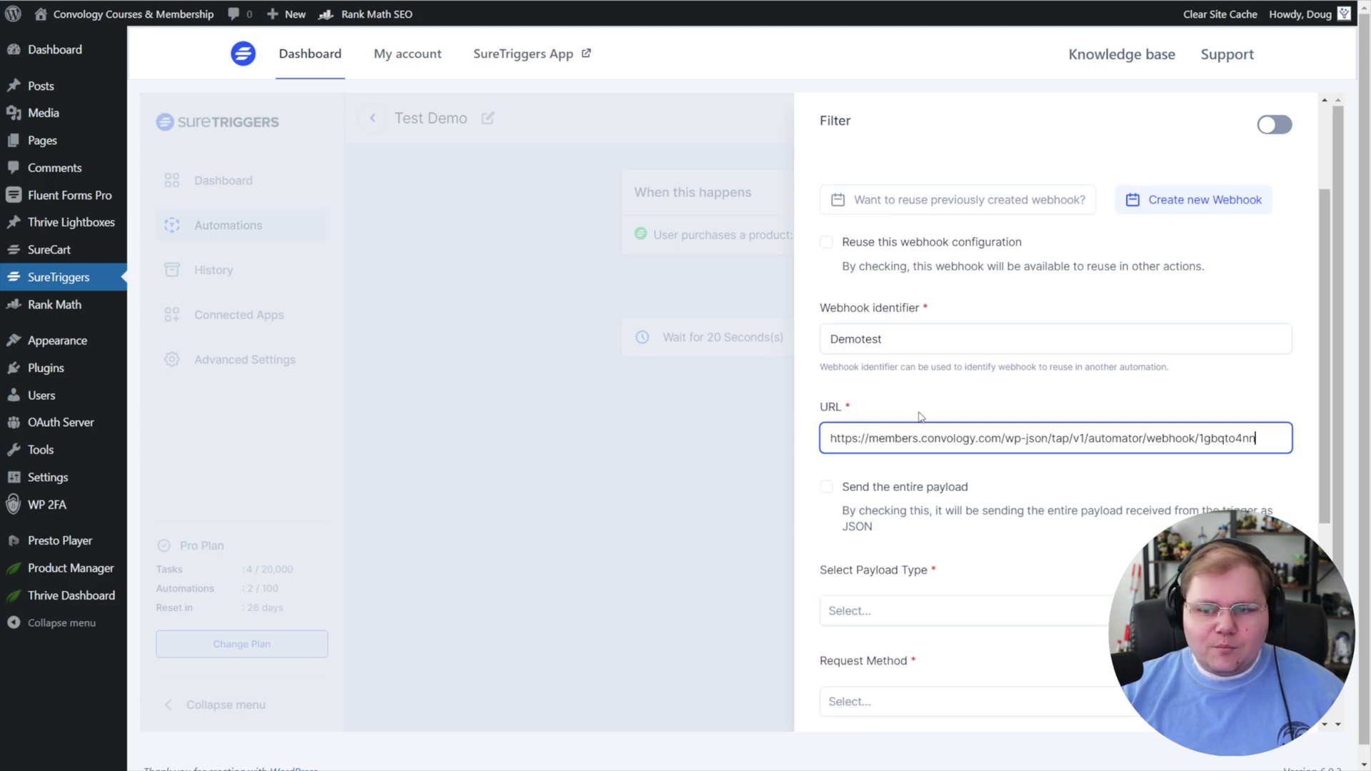
{"action": "left_click", "coordinate": [950, 394]}
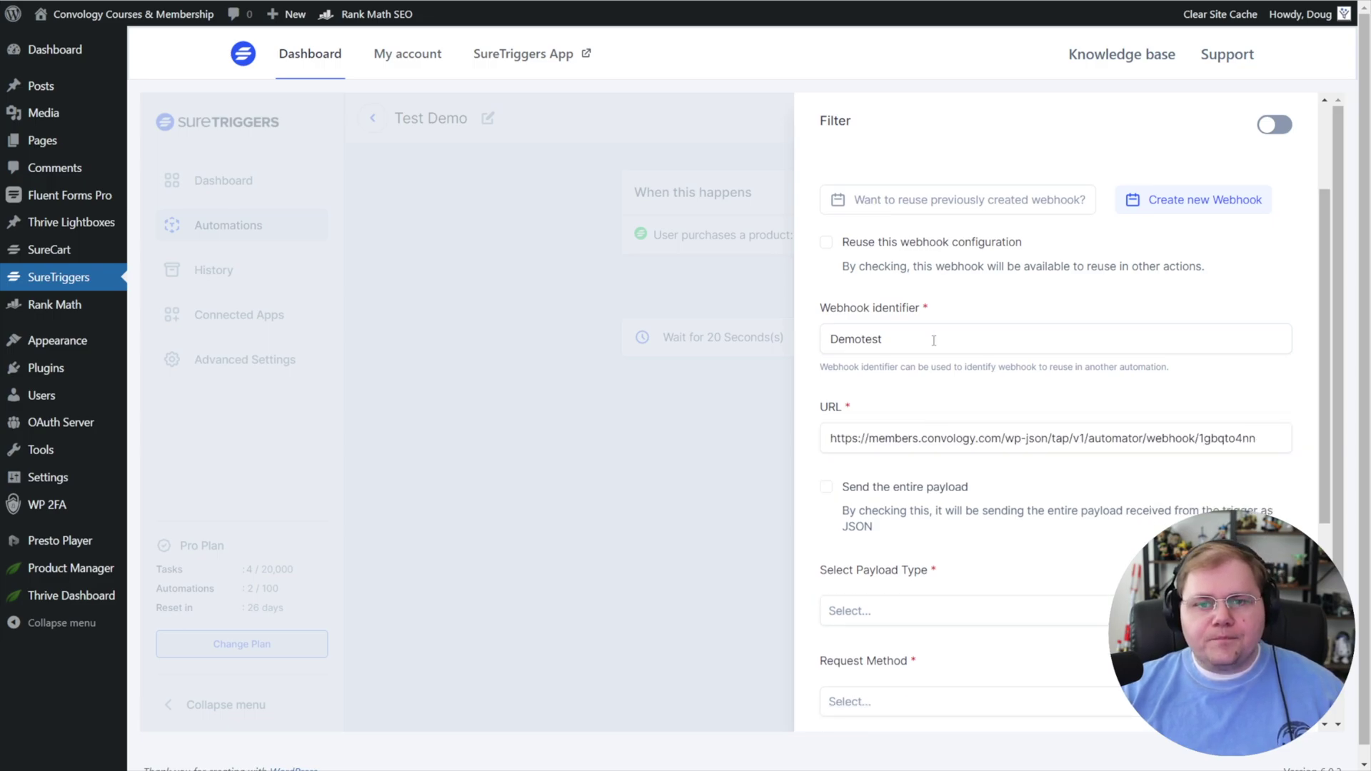
{"action": "scroll", "coordinate": [935, 340], "scroll_direction": "down", "scroll_amount": 2}
{"action": "left_click", "coordinate": [914, 450]}
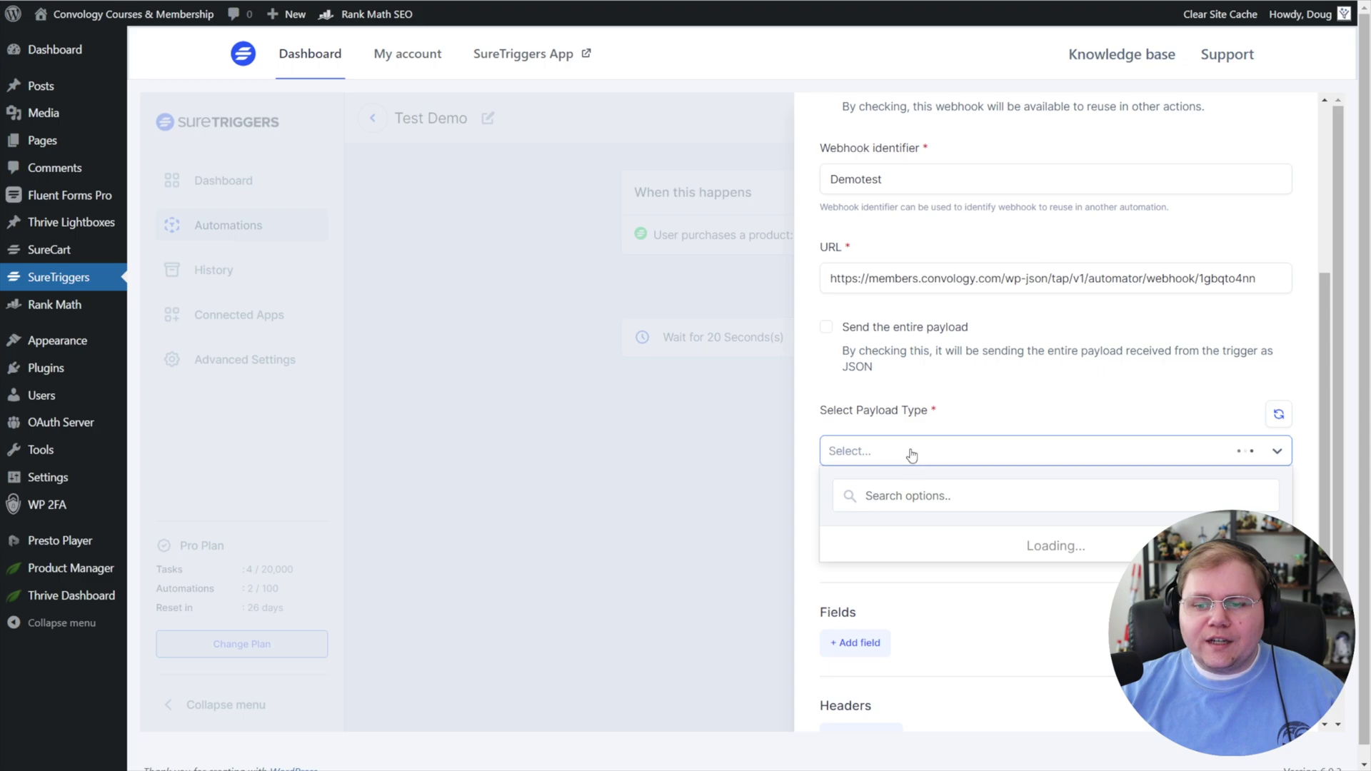
{"action": "left_click", "coordinate": [873, 619]}
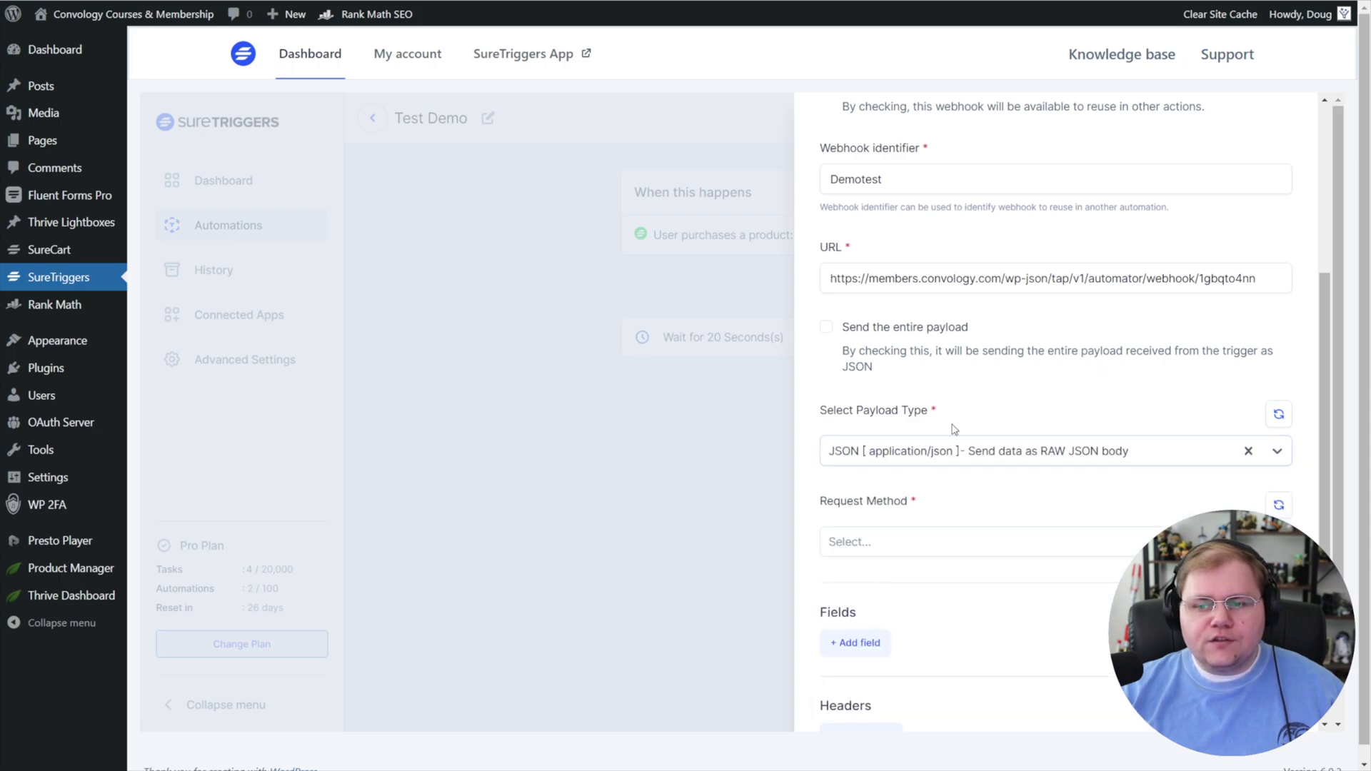
{"action": "scroll", "coordinate": [958, 495], "scroll_direction": "down", "scroll_amount": 2}
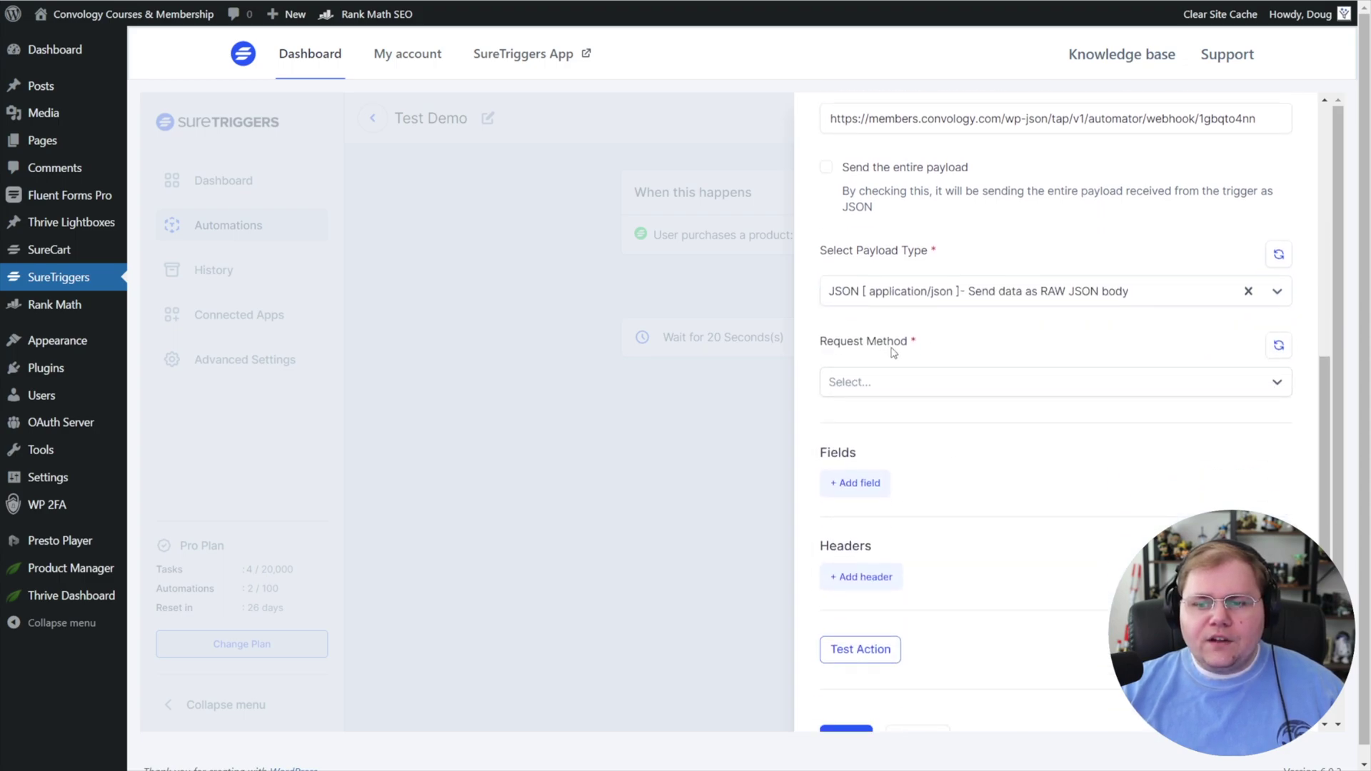
{"action": "left_click", "coordinate": [933, 382]}
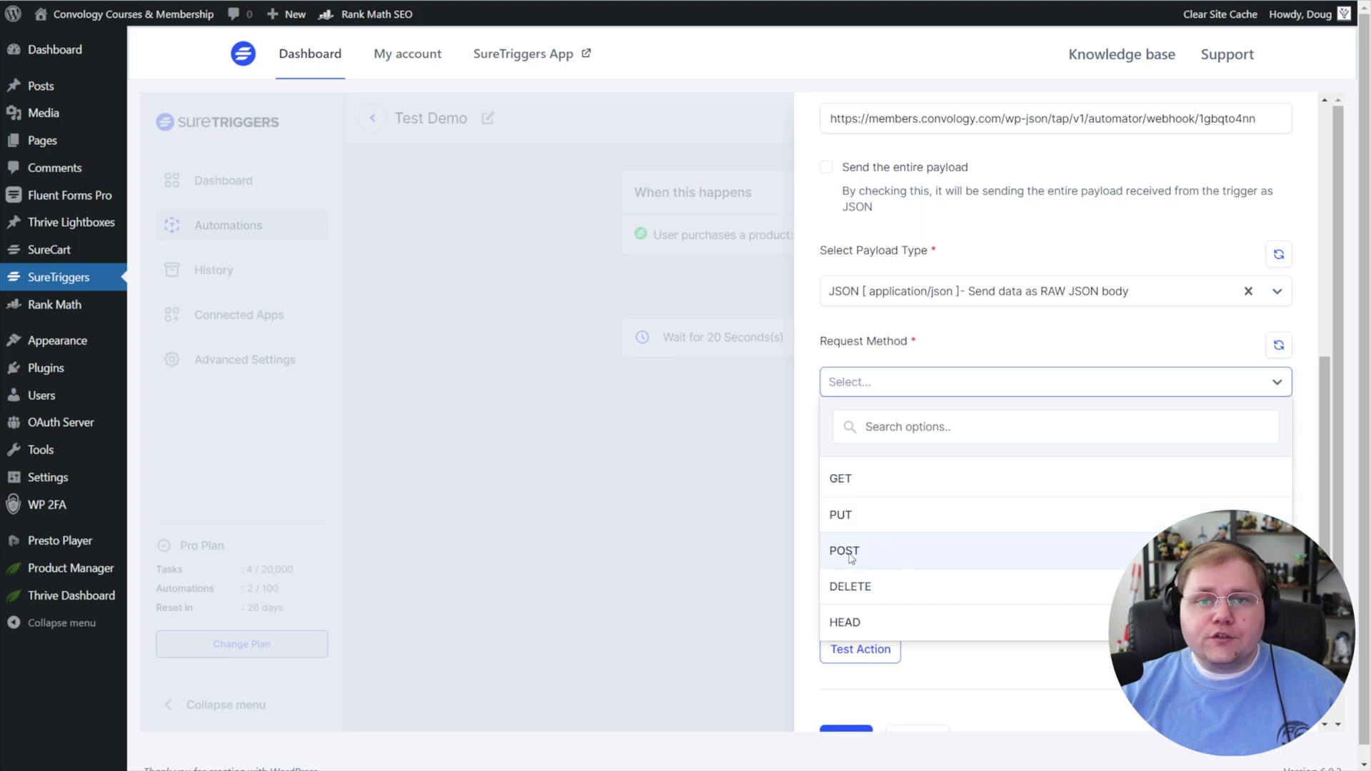
{"action": "left_click", "coordinate": [852, 557]}
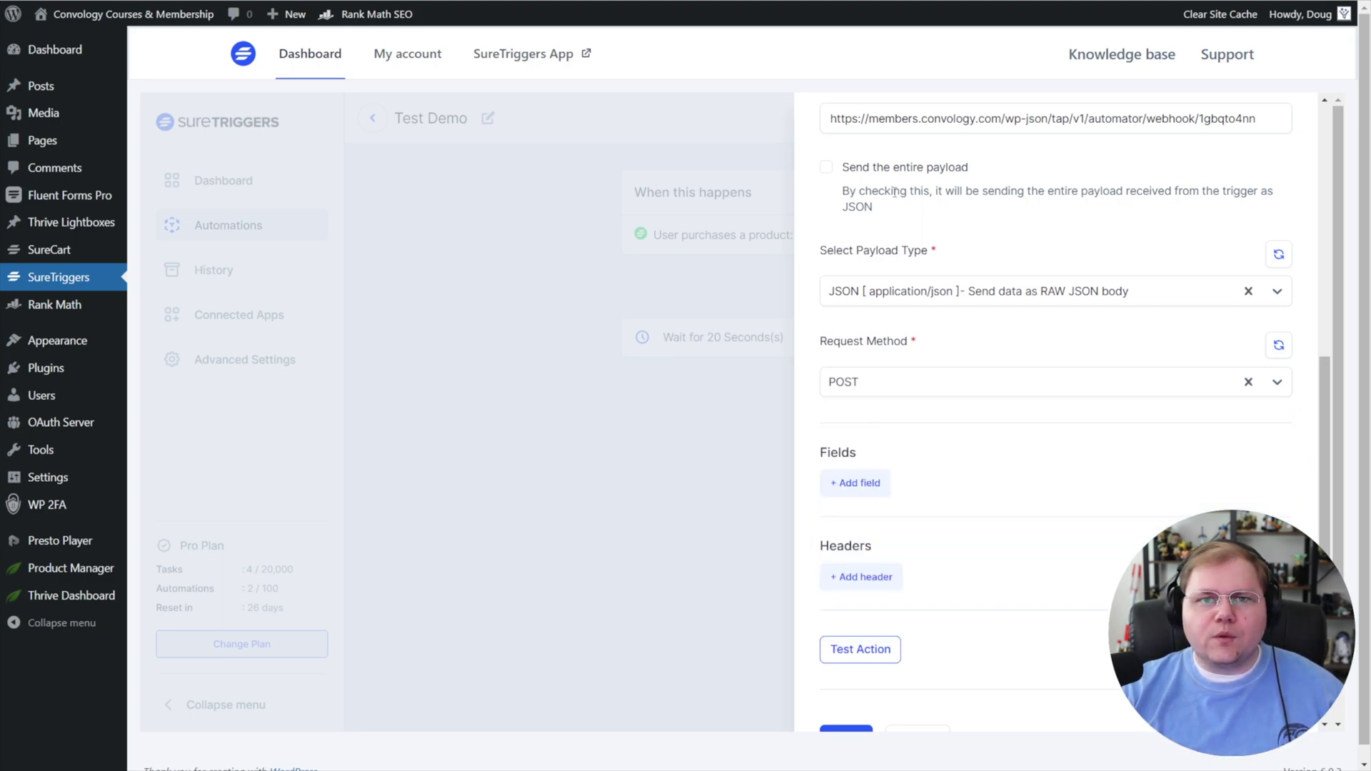
- Add three data fields mapped to Customer Email, Customer First Name and Customer Last Name
{"action": "left_click", "coordinate": [860, 484]}
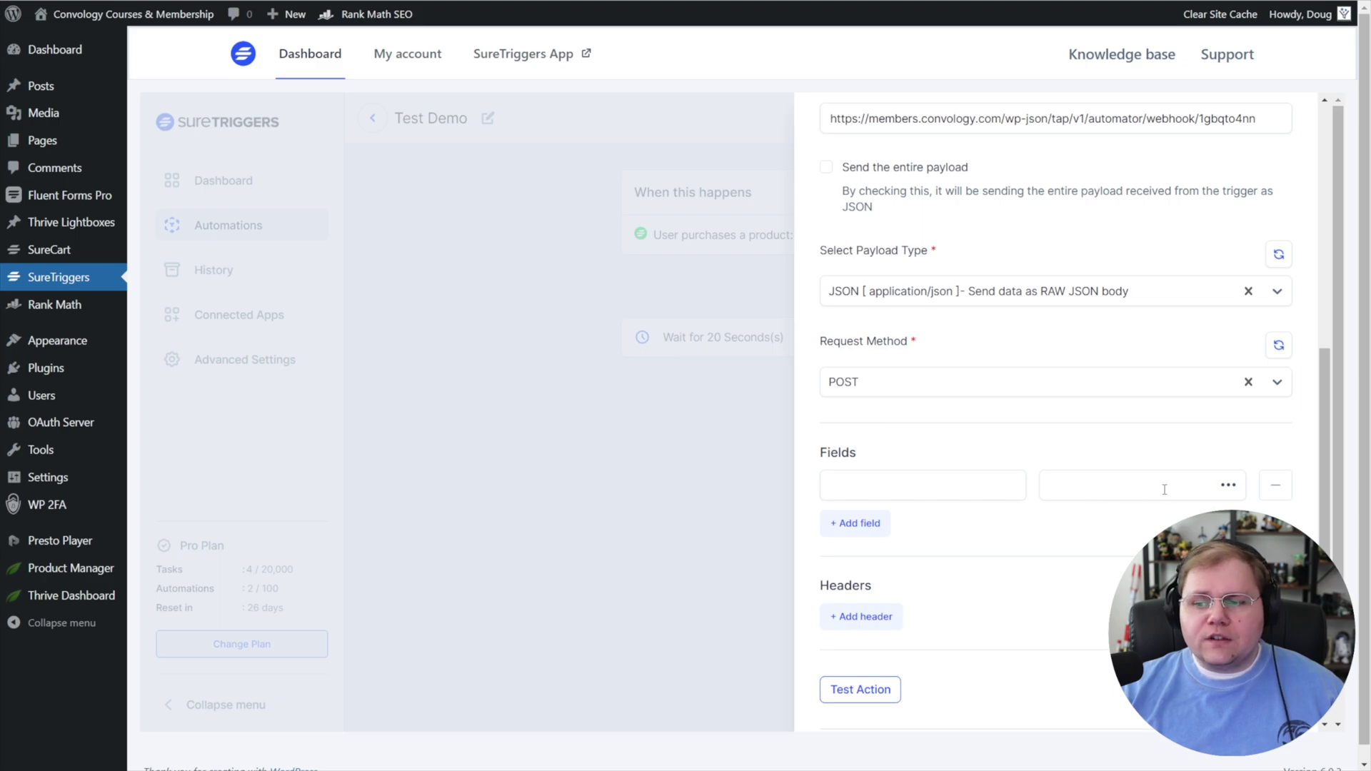
{"action": "left_click", "coordinate": [1227, 485]}
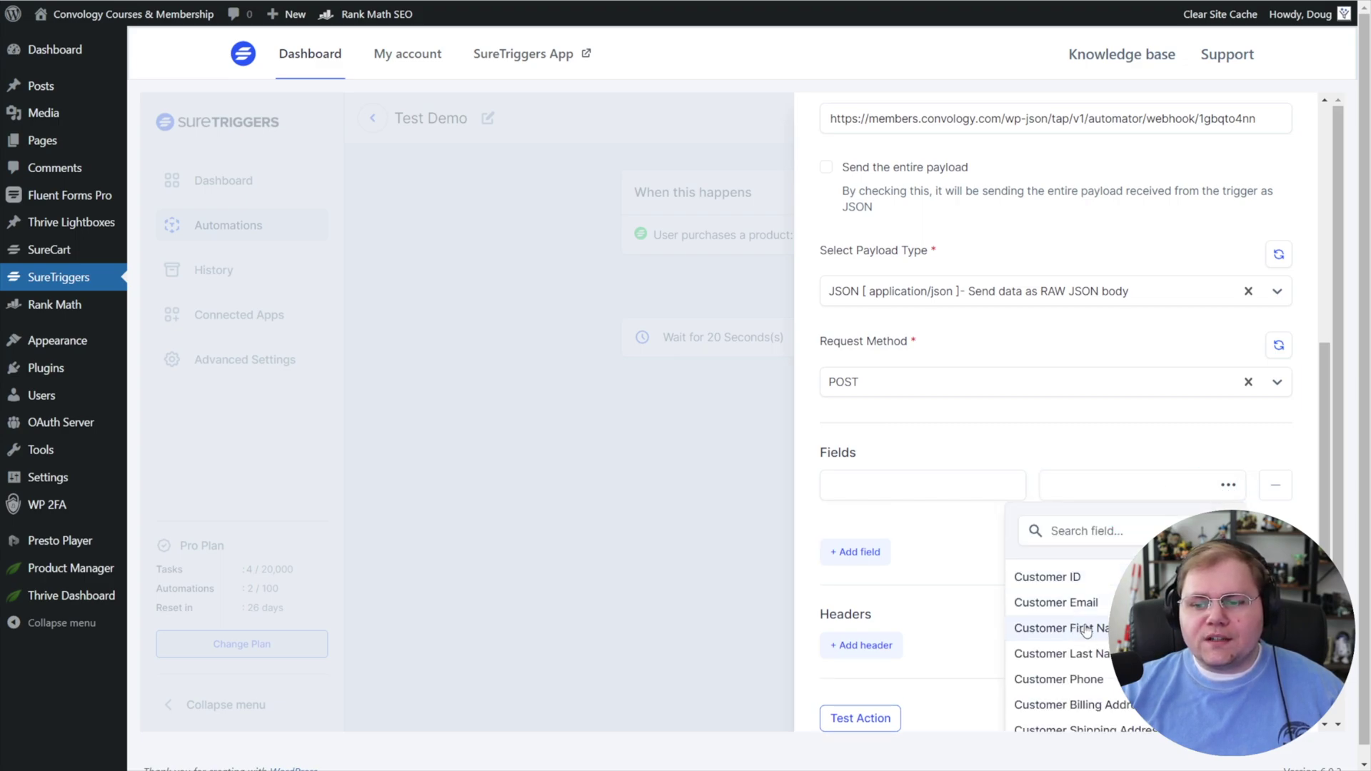
{"action": "left_click", "coordinate": [1088, 601]}
{"action": "scroll", "coordinate": [1111, 499], "scroll_direction": "down", "scroll_amount": 1}
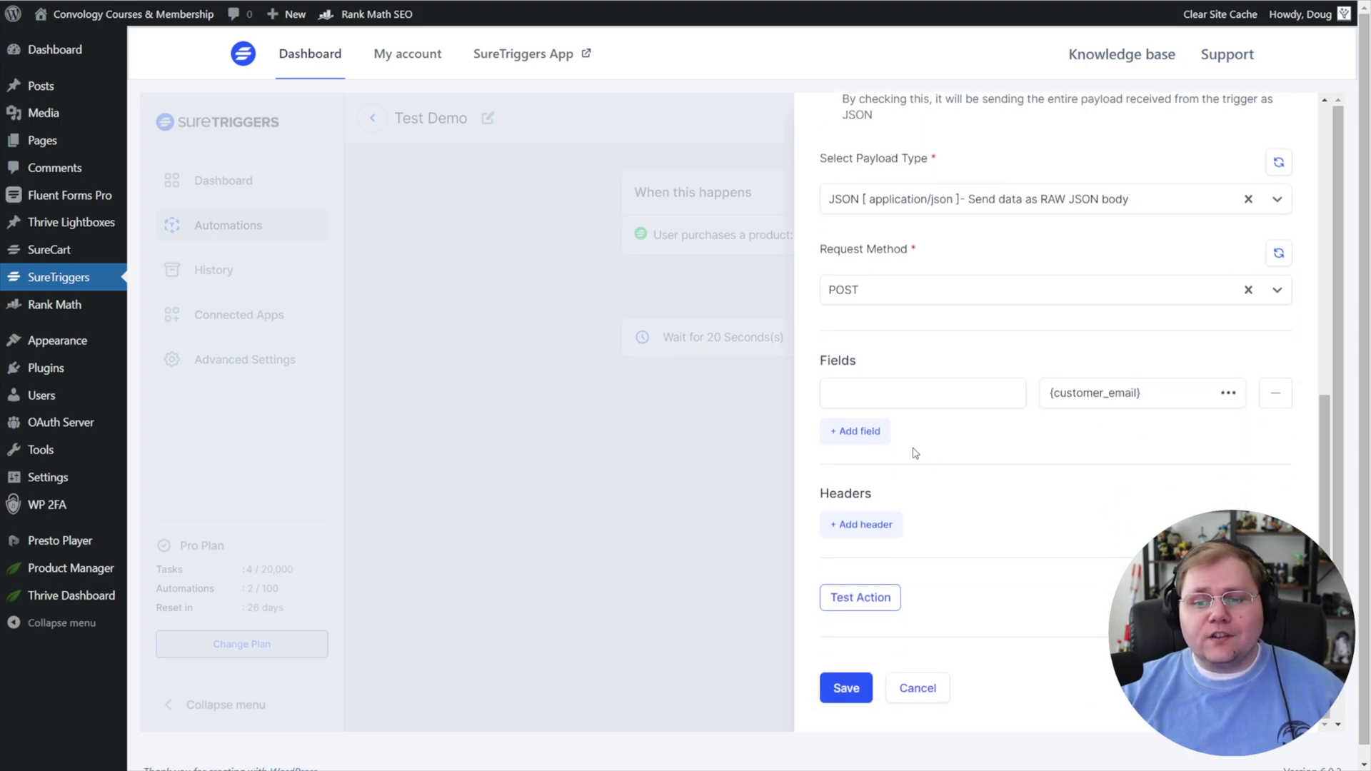
{"action": "left_click", "coordinate": [880, 432]}
{"action": "left_click", "coordinate": [870, 472]}
{"action": "left_click", "coordinate": [1227, 434]}
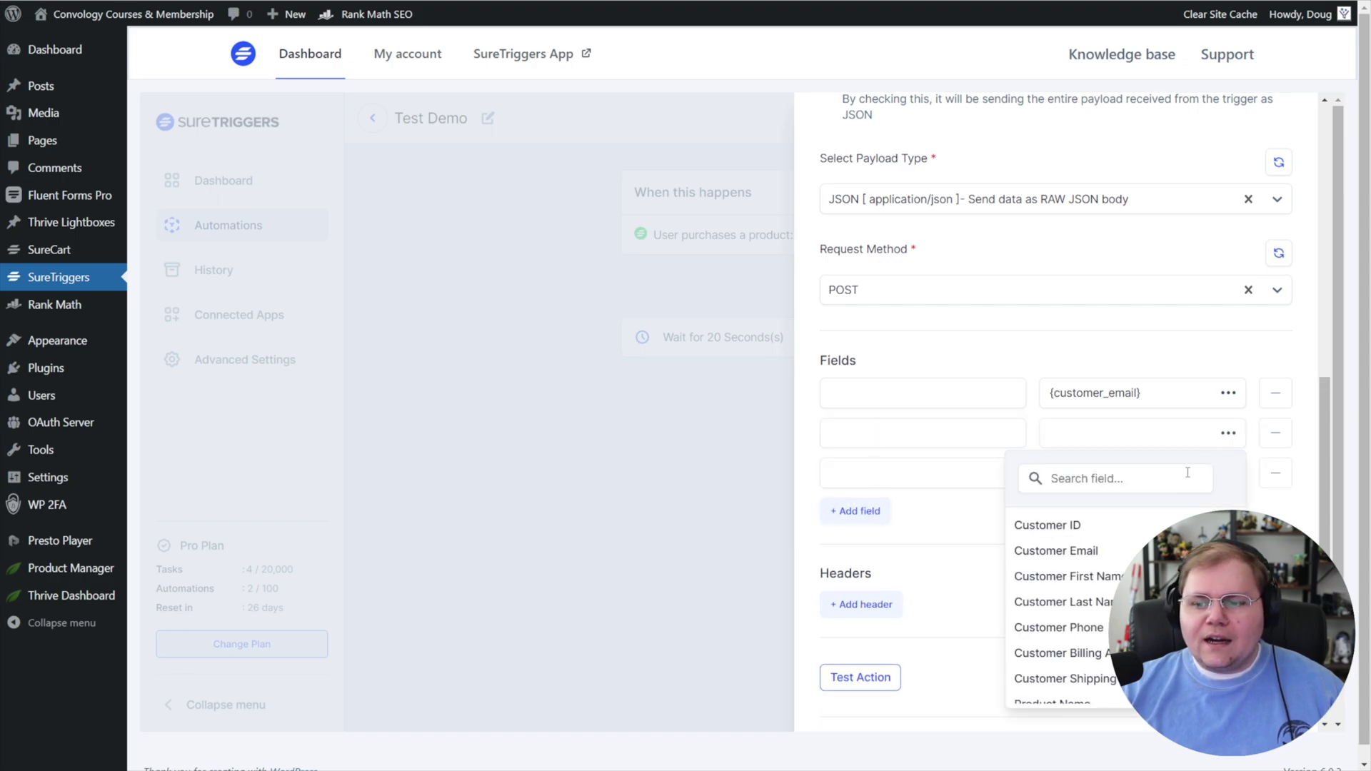
{"action": "left_click", "coordinate": [1067, 576]}
{"action": "left_click", "coordinate": [1227, 472]}
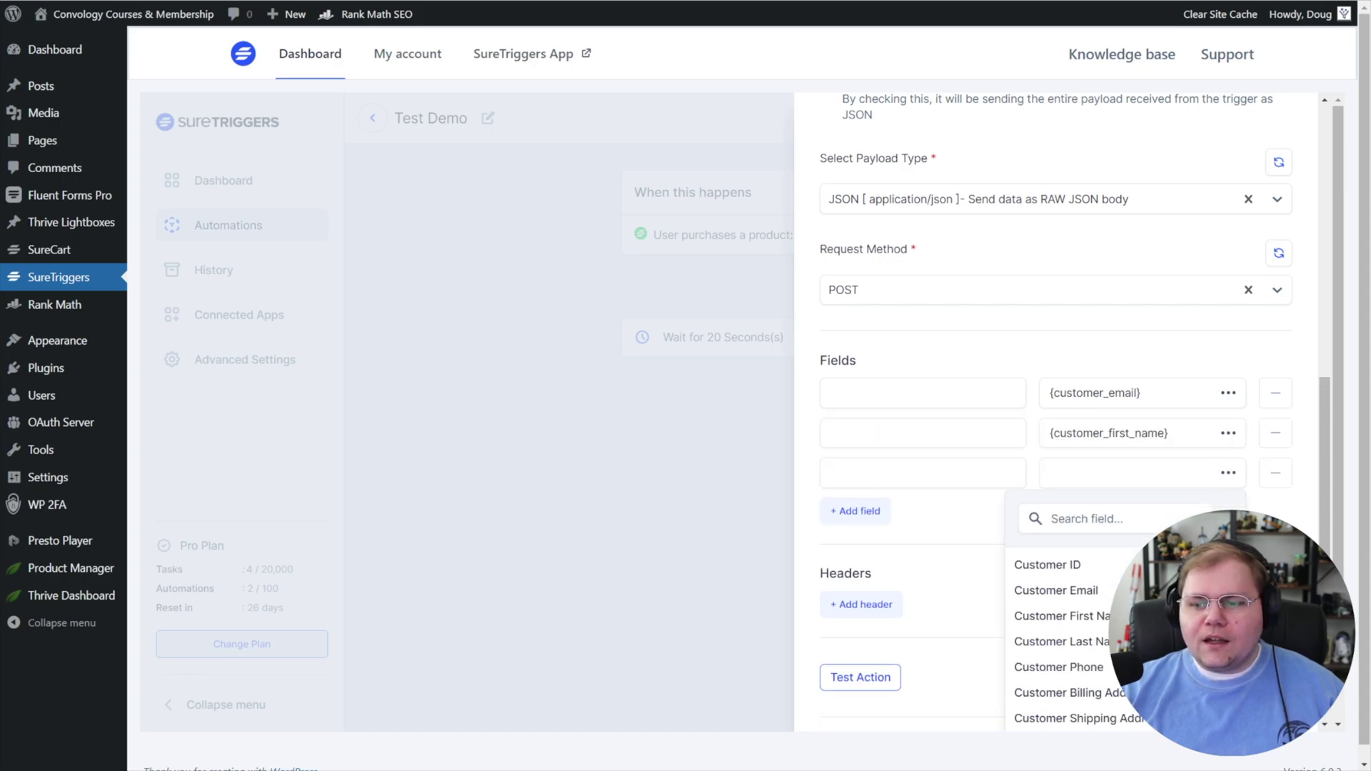
{"action": "left_click", "coordinate": [1058, 642]}
- Name the three field keys customer_email, customer_first_name and customer_last_name
{"action": "left_click", "coordinate": [1014, 394]}
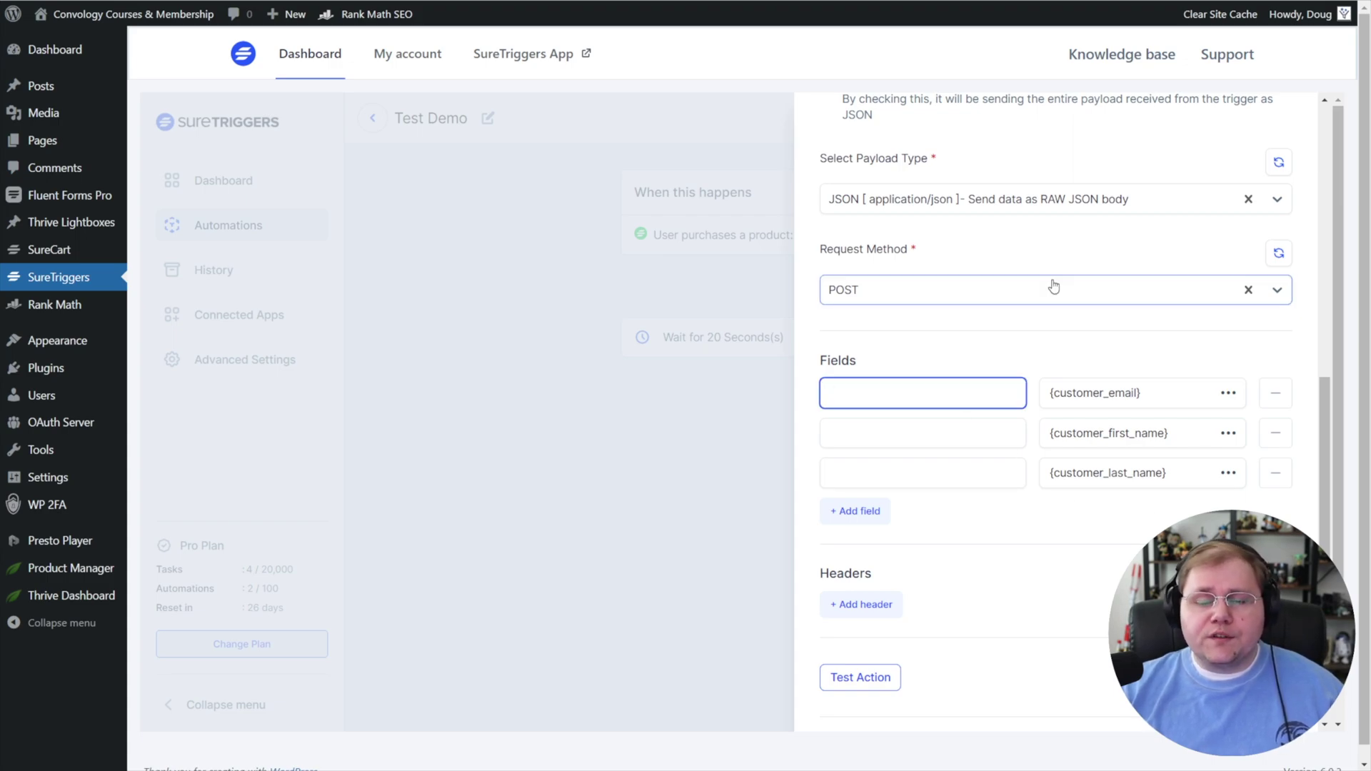
{"action": "type", "text": "customer_email"}
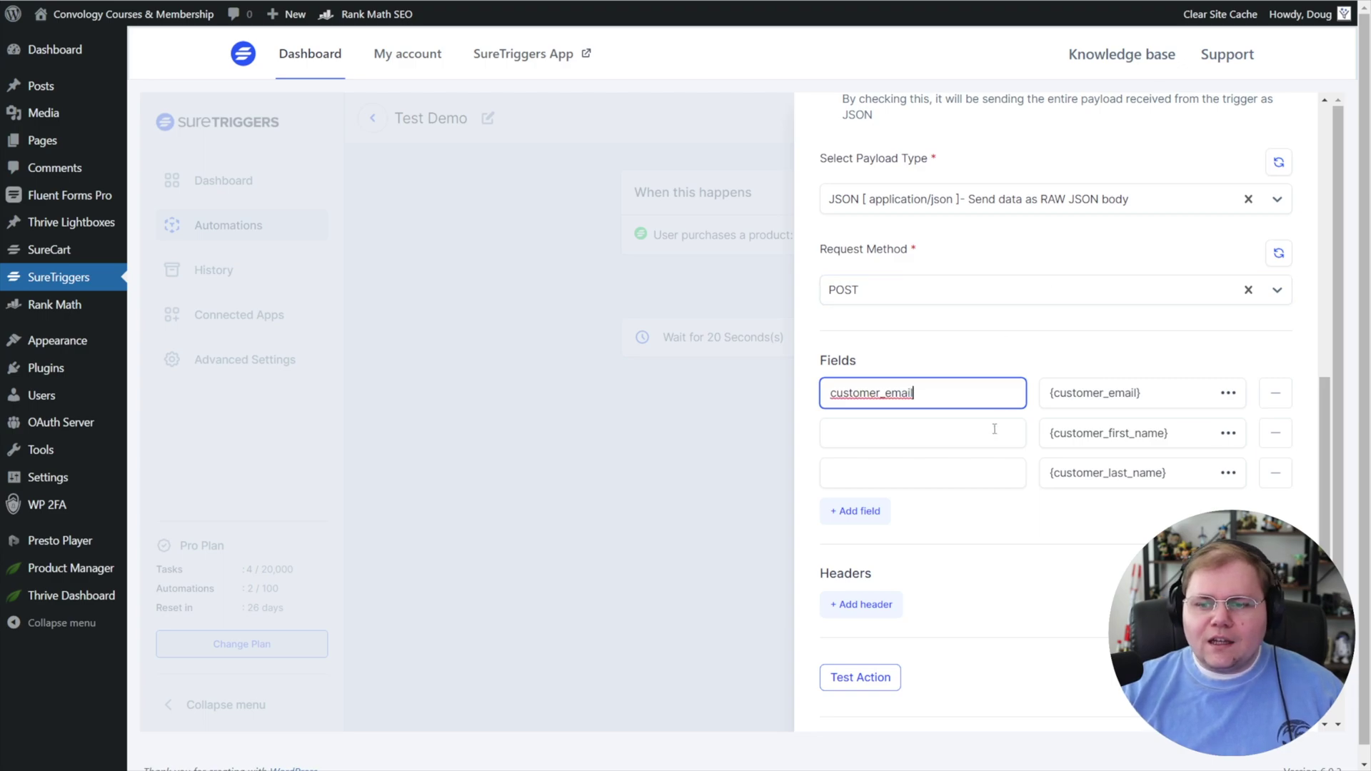
{"action": "left_click", "coordinate": [986, 431]}
{"action": "type", "text": "customer_first_name"}
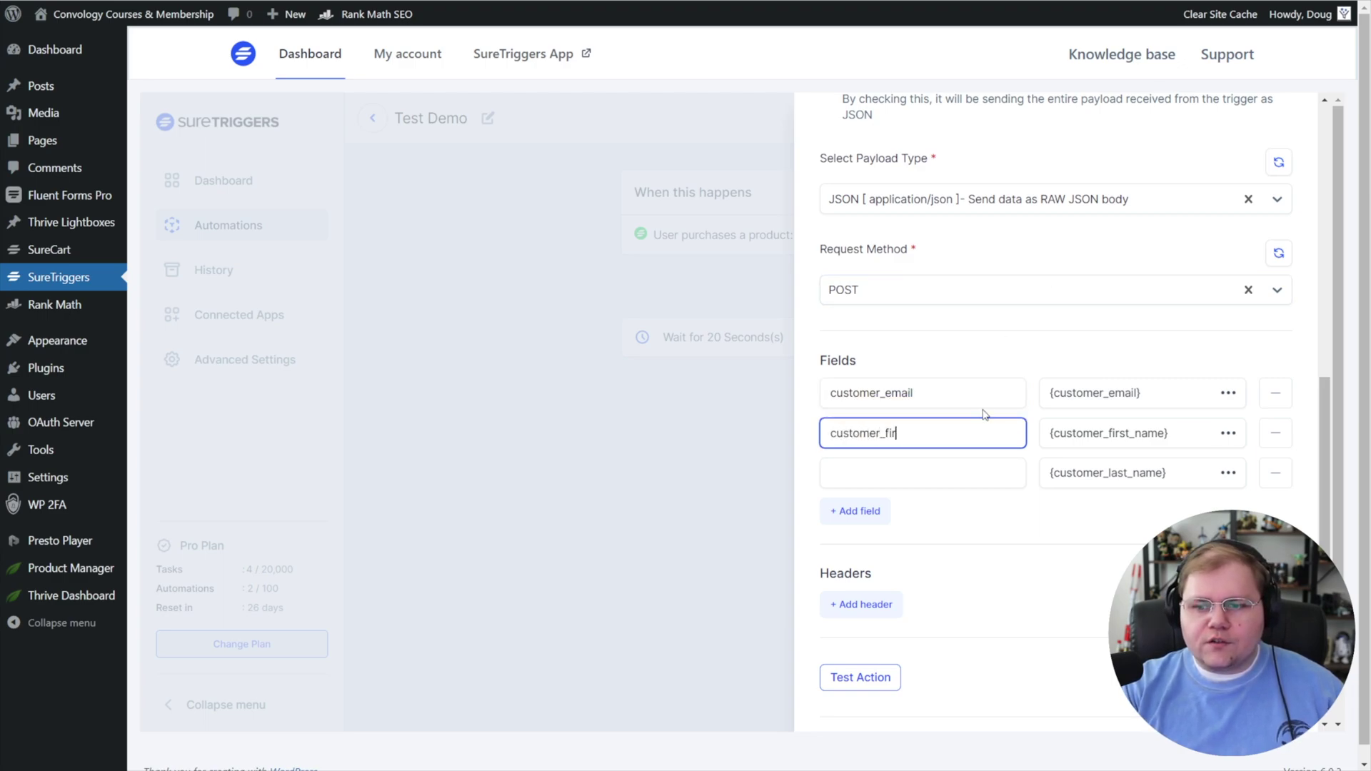
{"action": "left_click", "coordinate": [940, 480]}
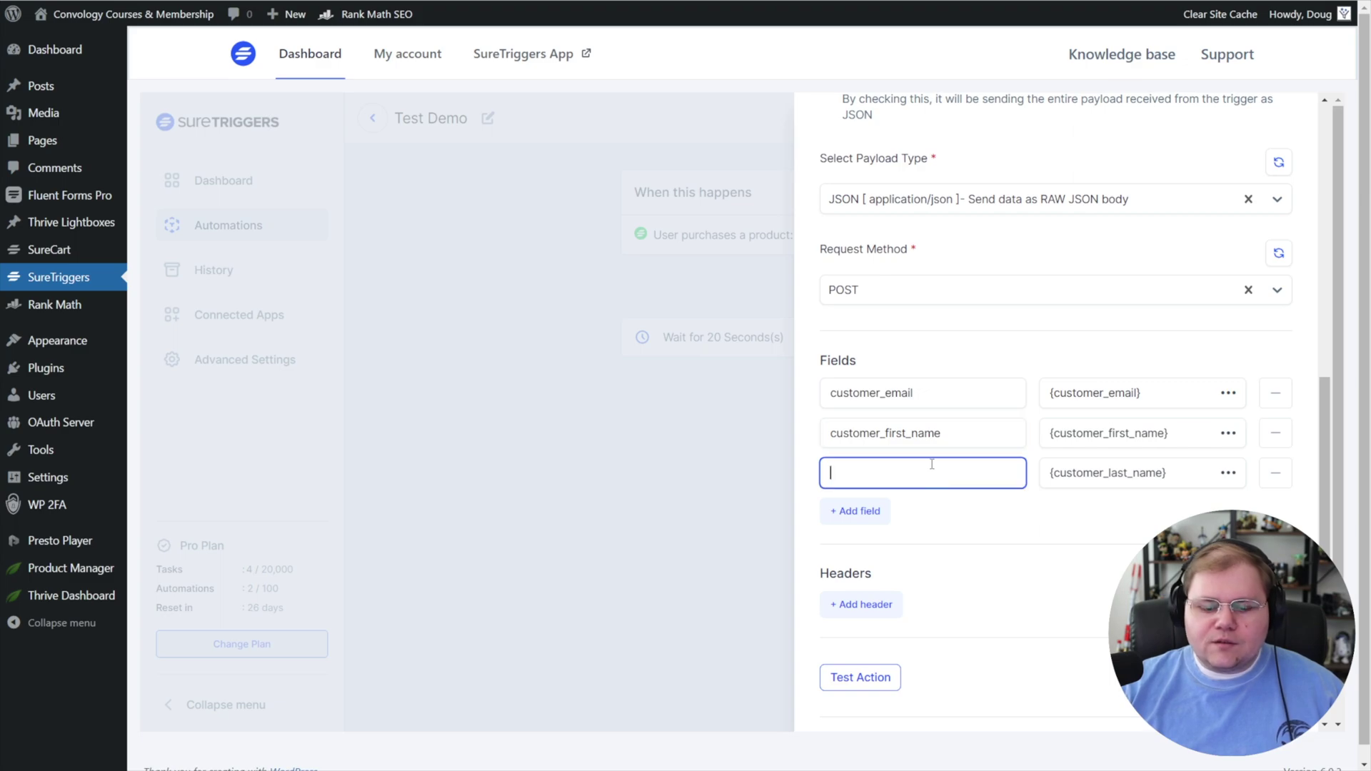
{"action": "type", "text": "customer_last_name"}
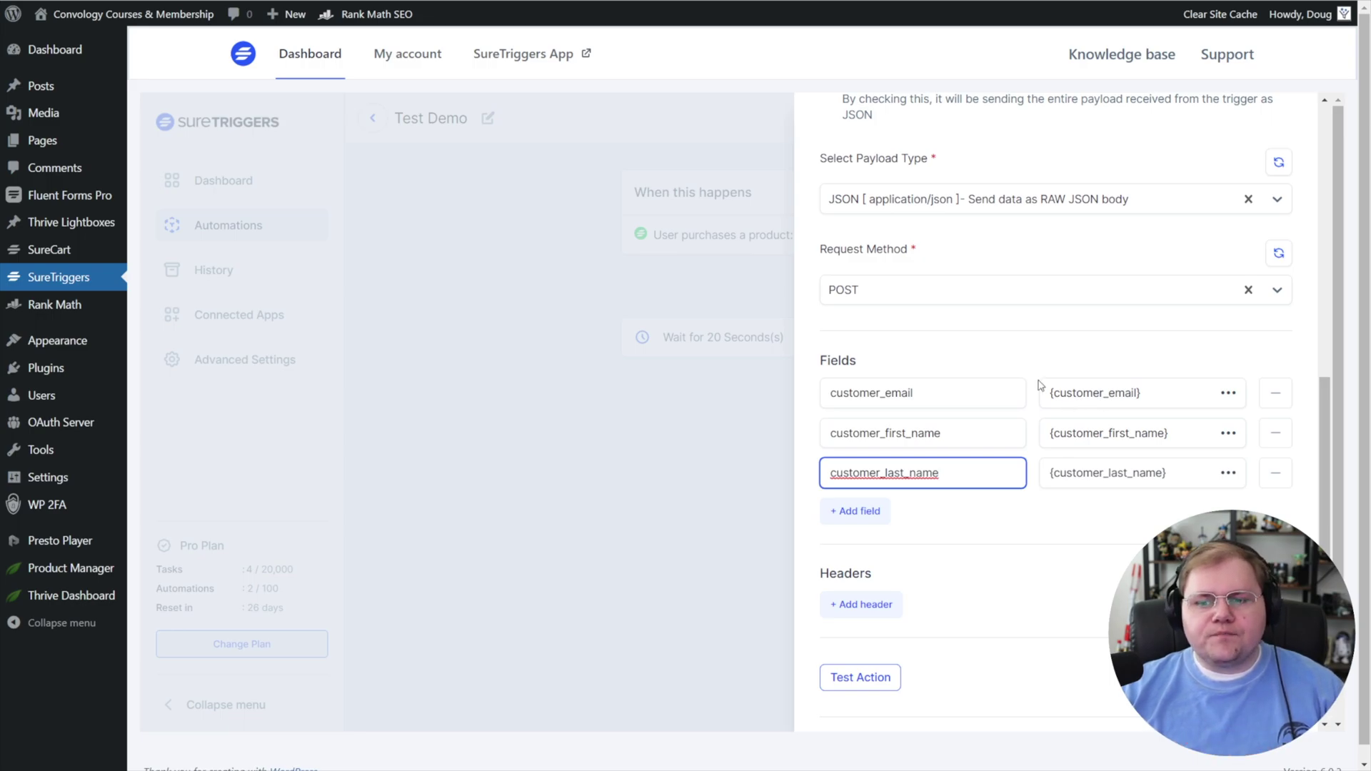
{"action": "left_click", "coordinate": [989, 358]}
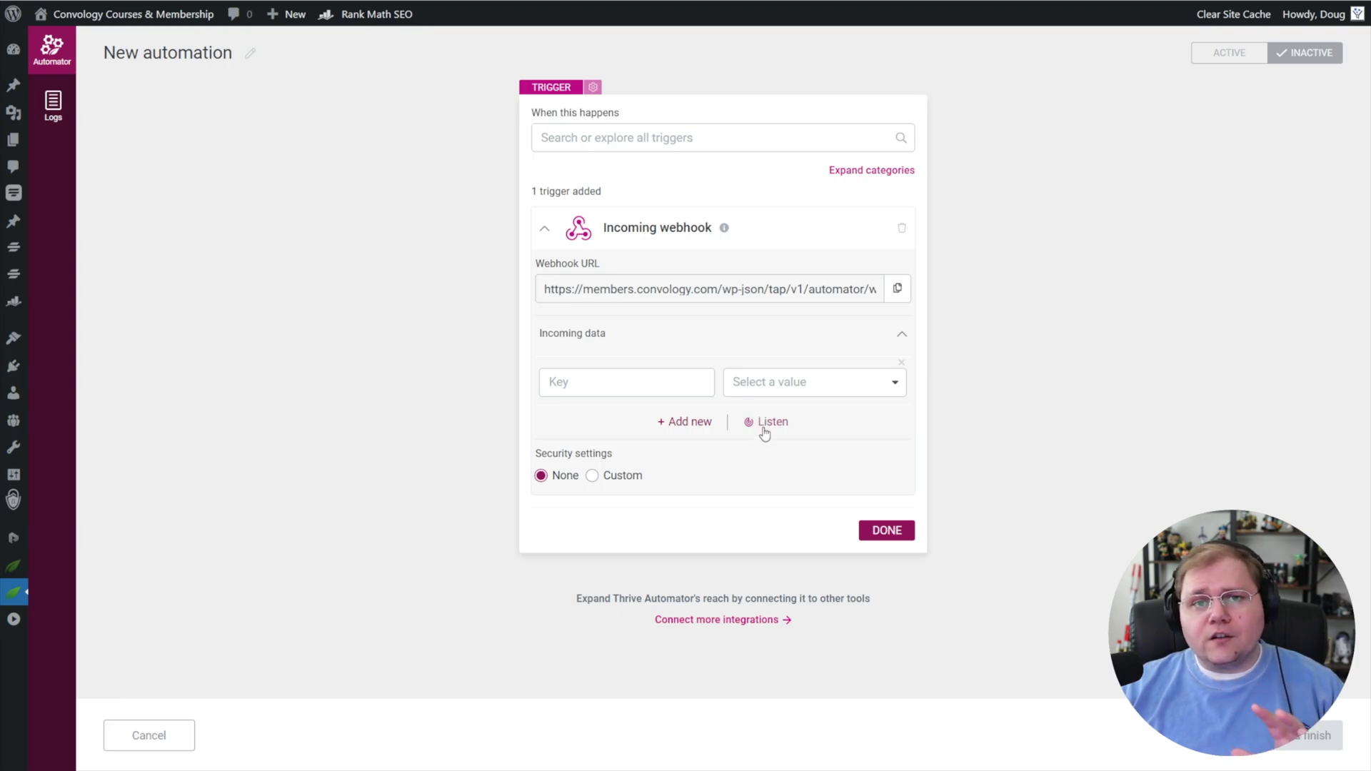
- Listen in Thrive Automator, then send a SureTriggers Test Action to capture the customer fields
{"action": "left_click", "coordinate": [765, 424]}
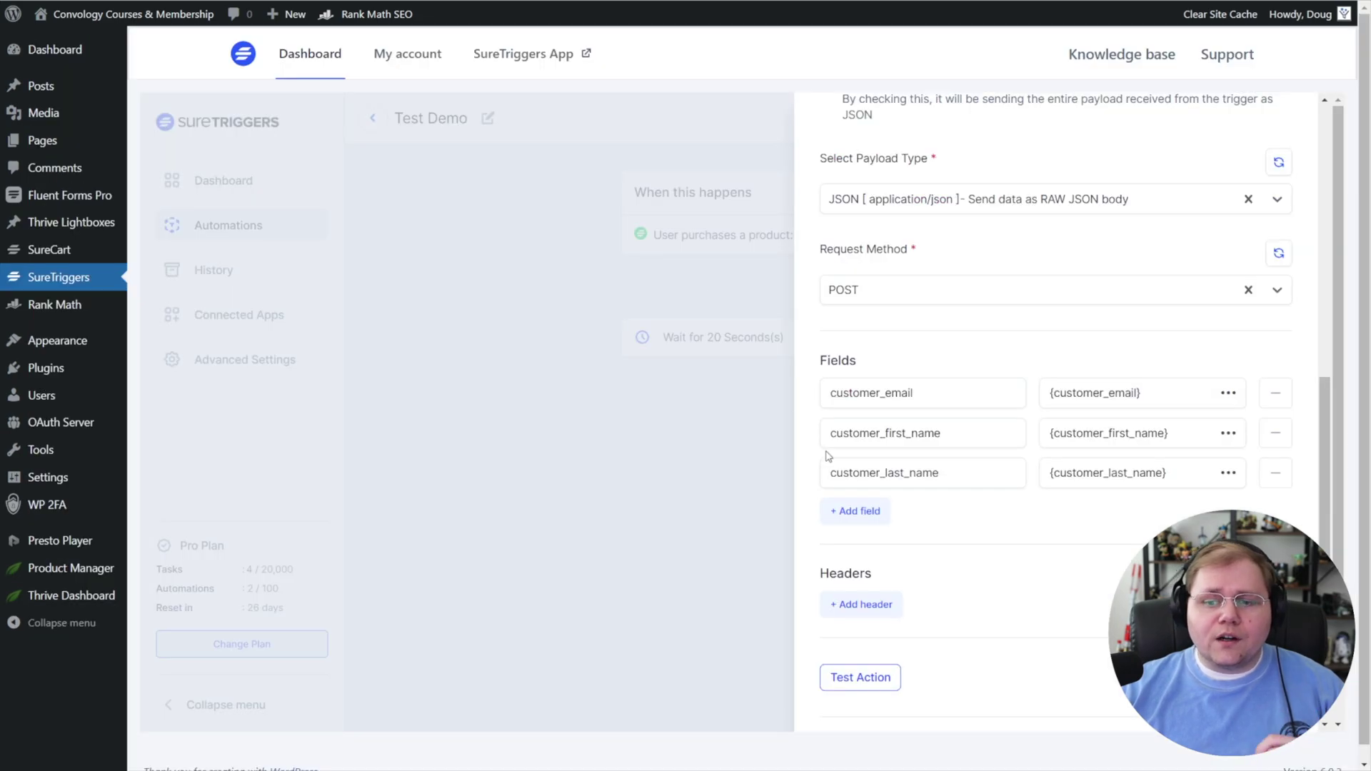
{"action": "left_click", "coordinate": [862, 680]}
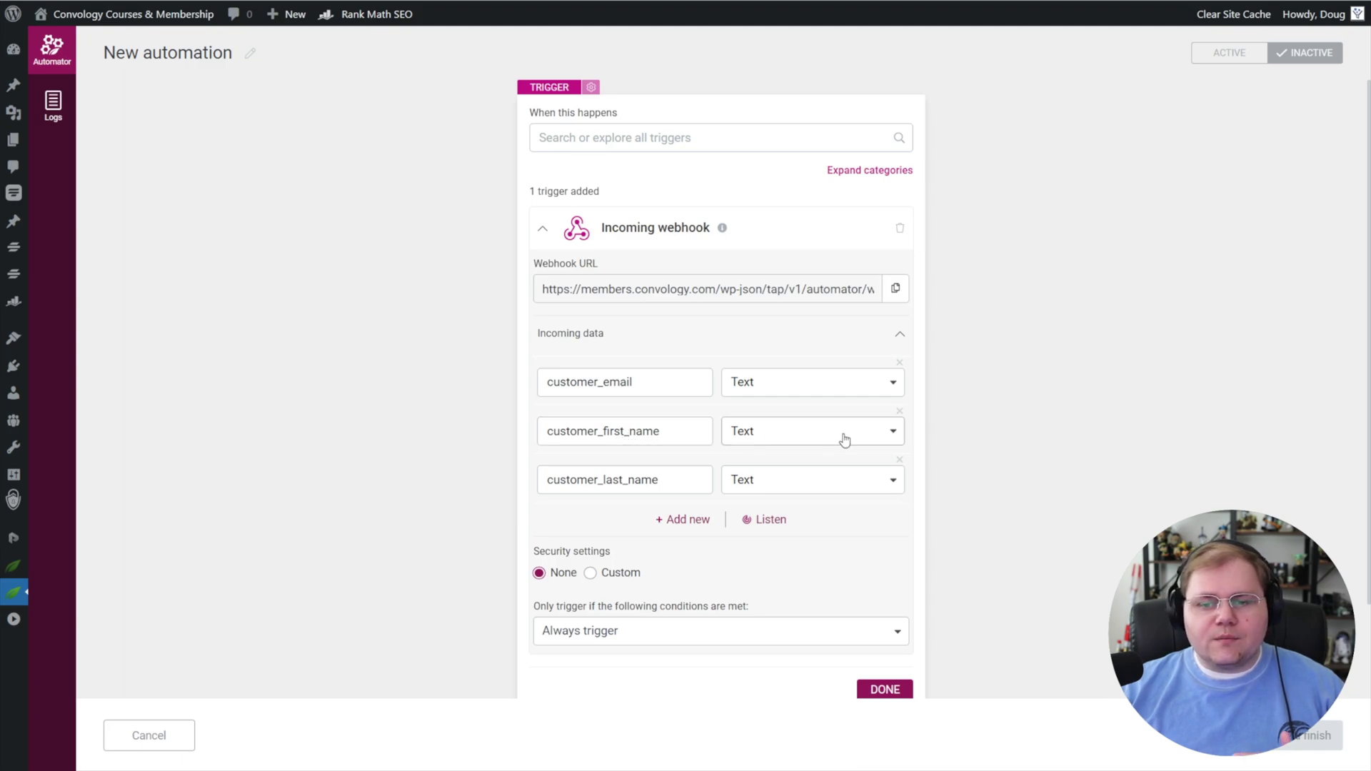
- Change customer_email's type to Email under Dynamic Mapping and save the webhook trigger
{"action": "left_click", "coordinate": [762, 390]}
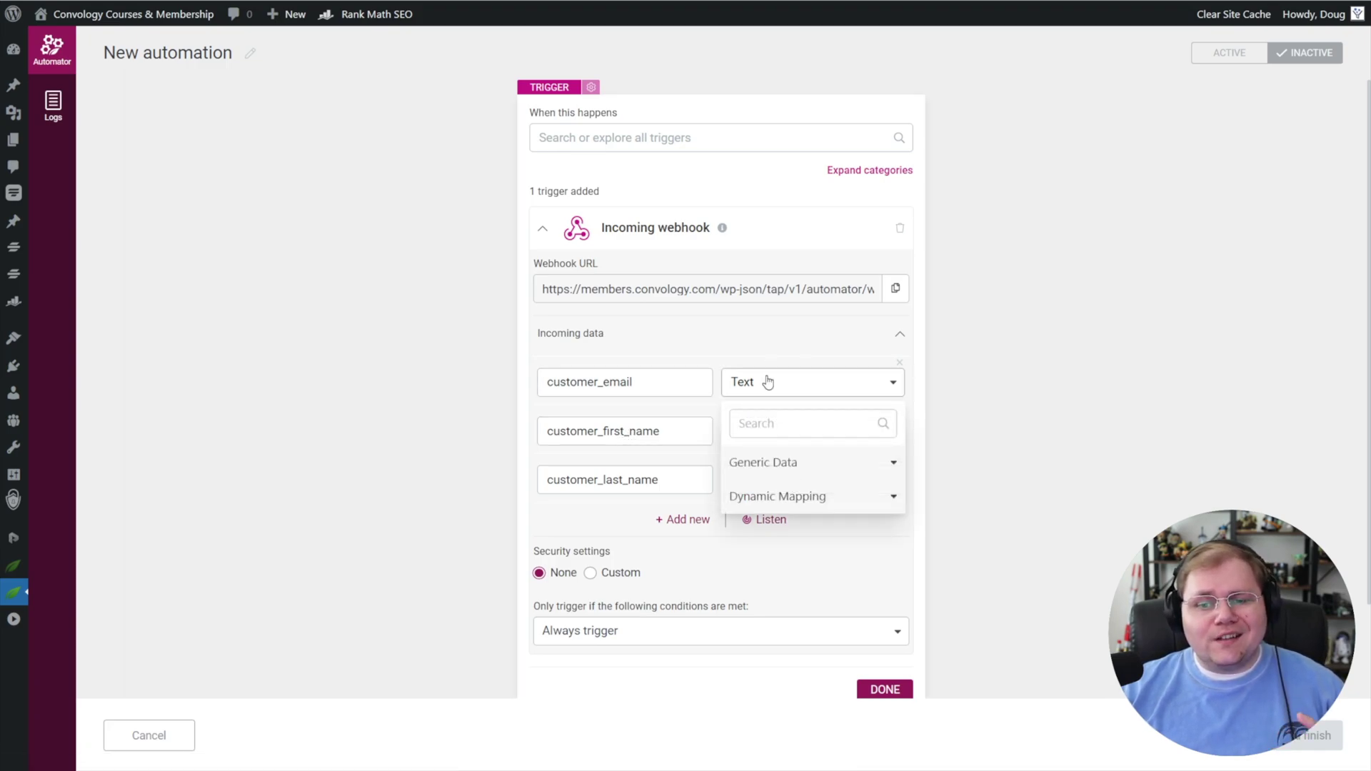
{"action": "left_click", "coordinate": [804, 500]}
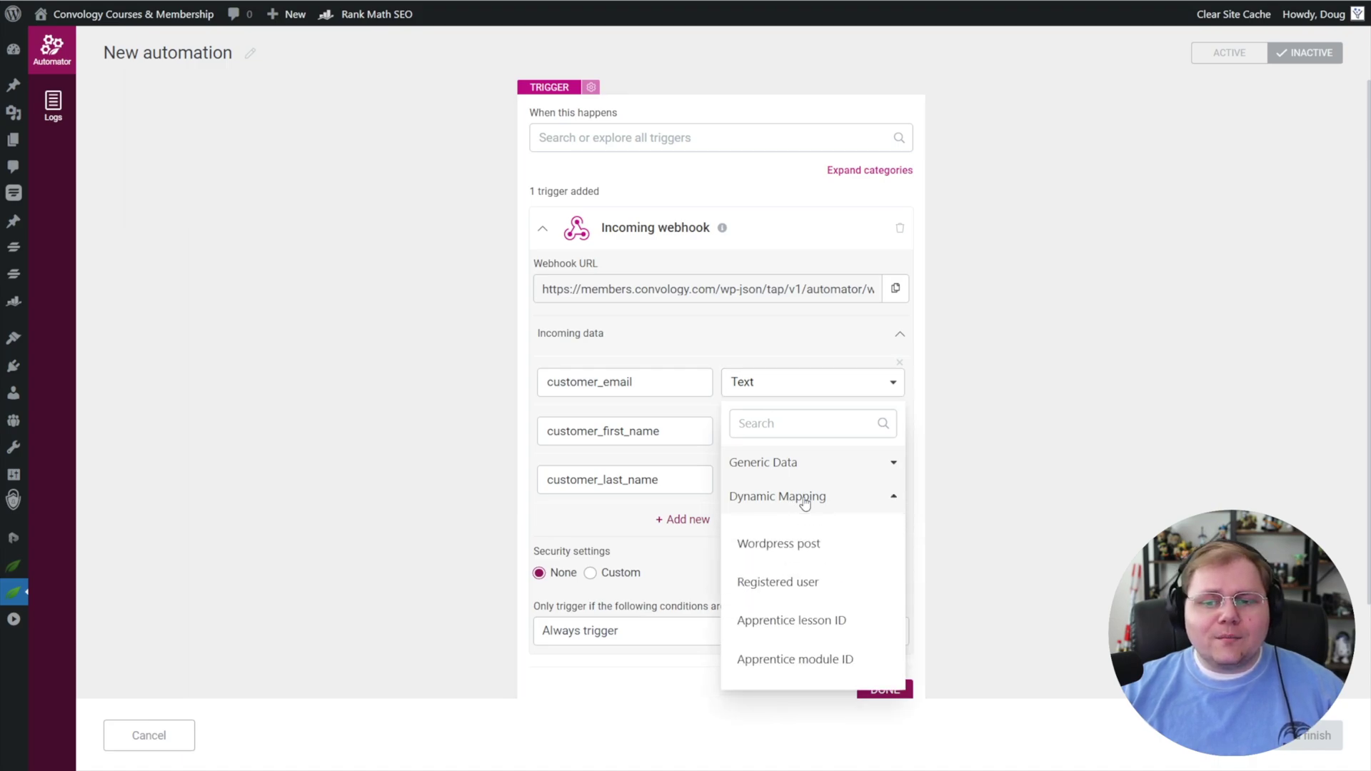
{"action": "left_click", "coordinate": [774, 535]}
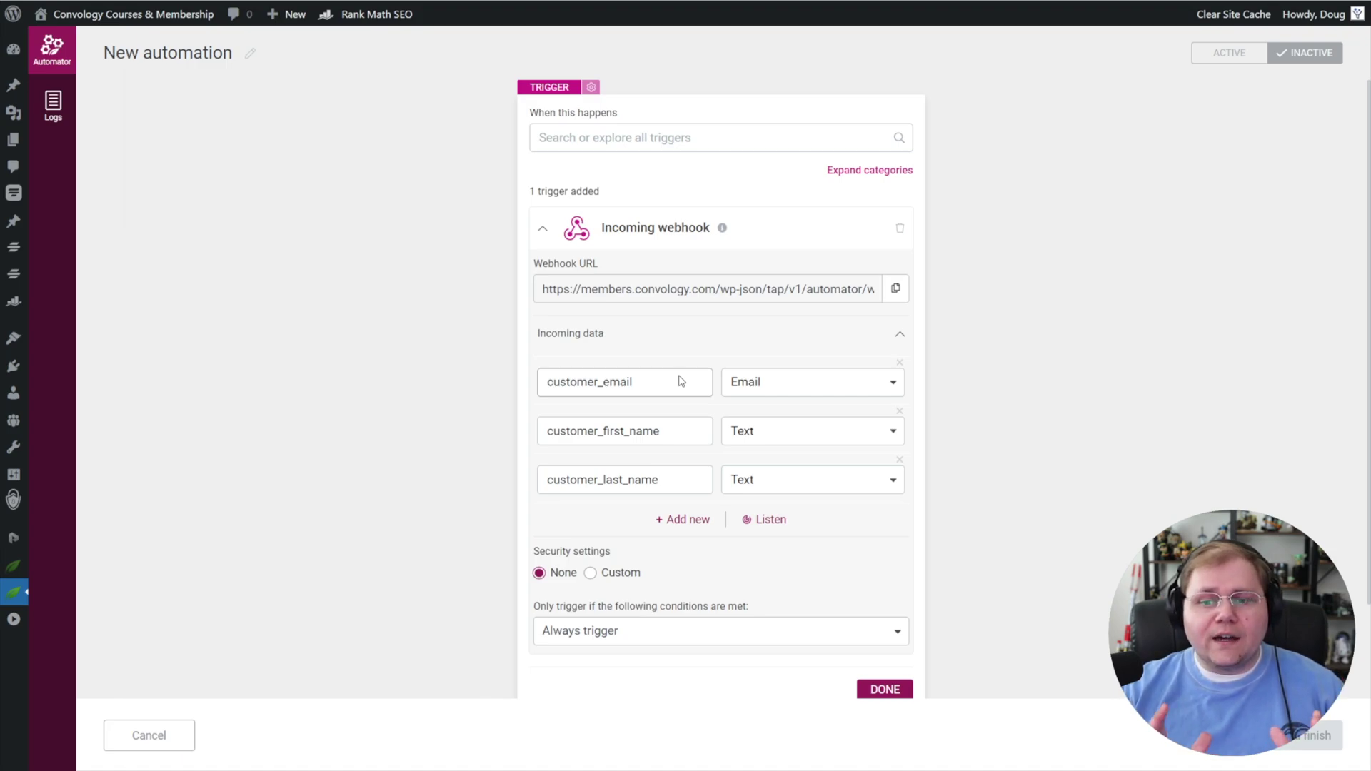
{"action": "scroll", "coordinate": [681, 380], "scroll_direction": "down", "scroll_amount": 2}
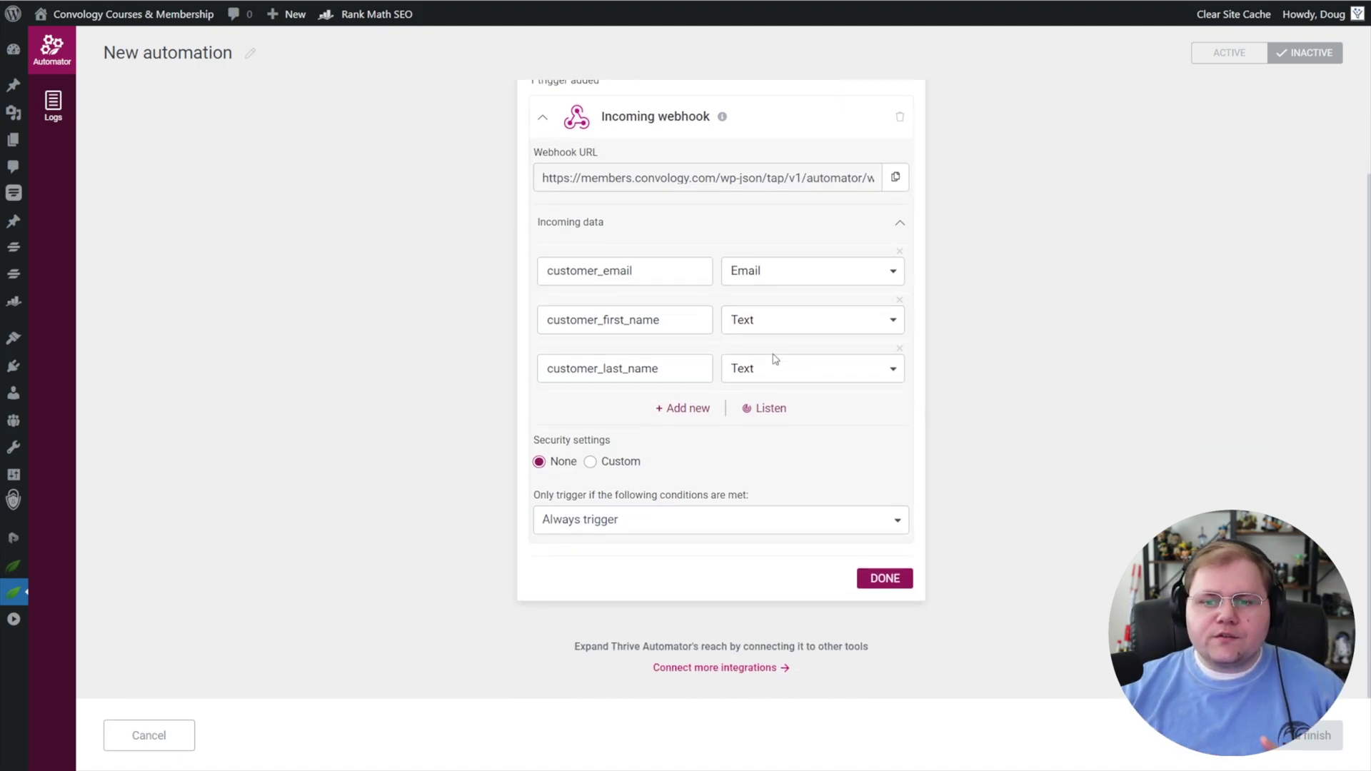
{"action": "left_click", "coordinate": [885, 580]}
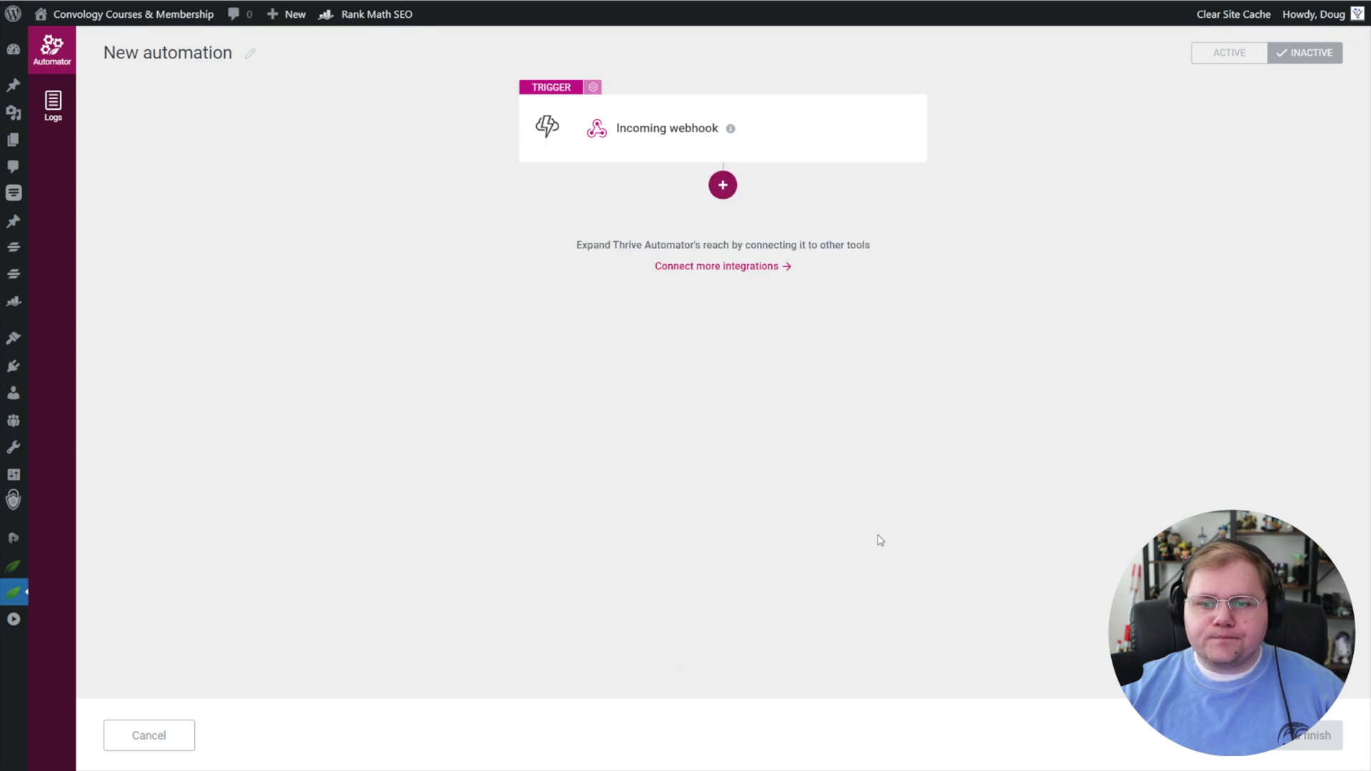
- Add the WordPress 'Find or create user' action after the webhook trigger
{"action": "left_click", "coordinate": [728, 189]}
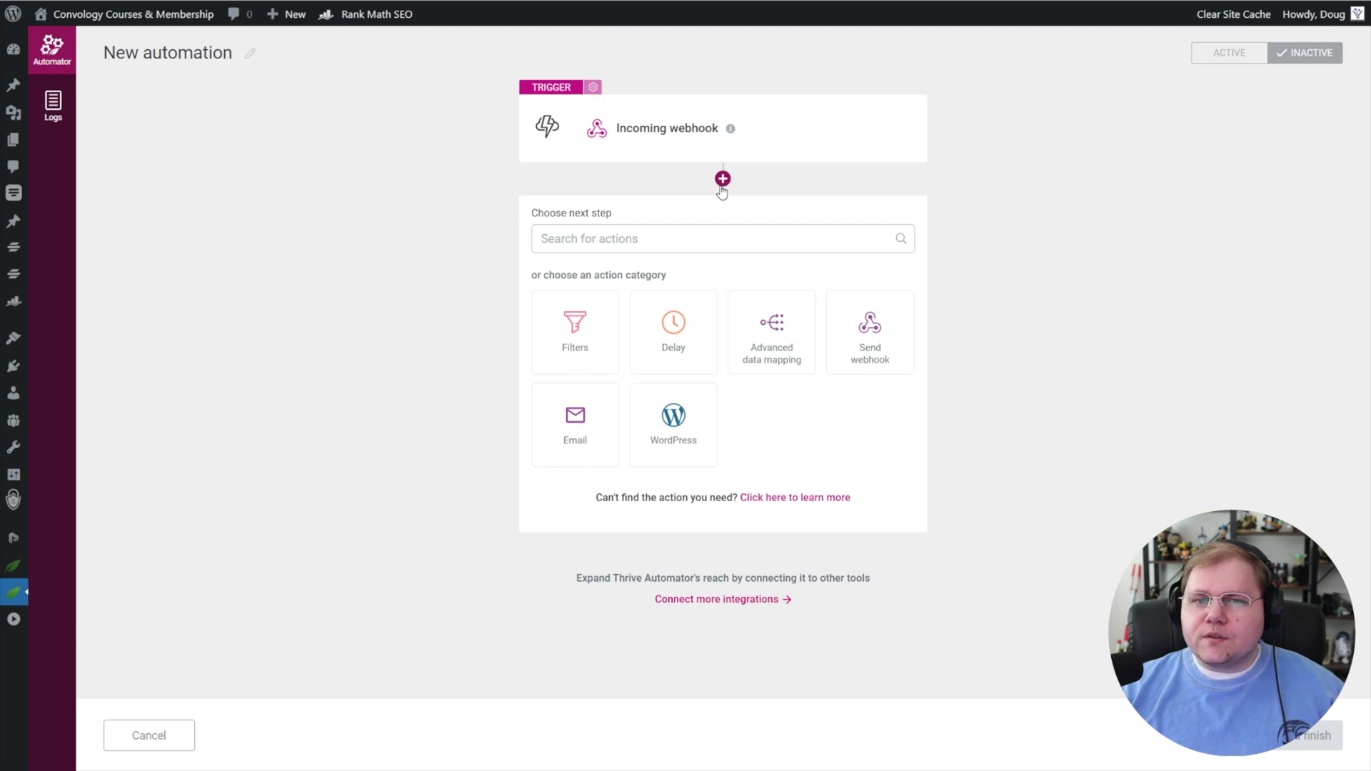
{"action": "left_click", "coordinate": [672, 420]}
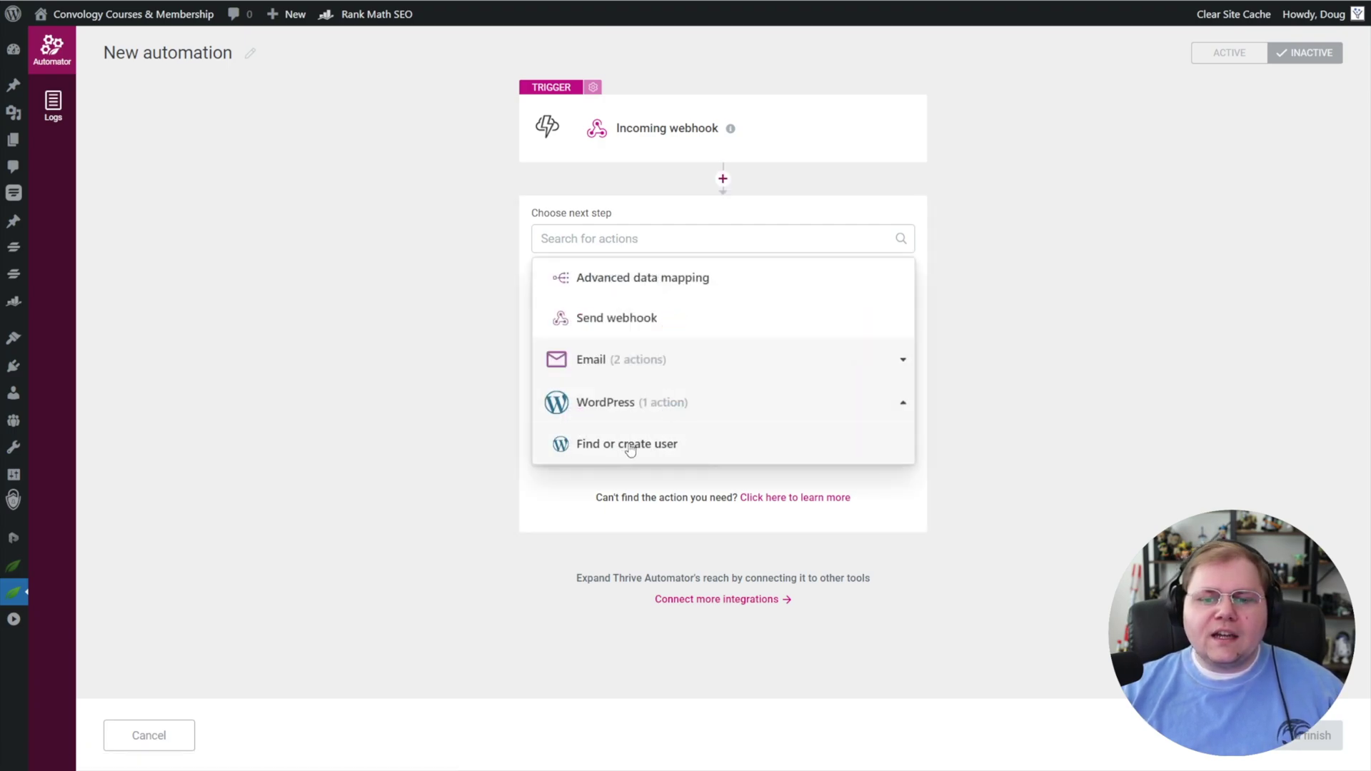
{"action": "left_click", "coordinate": [658, 449]}
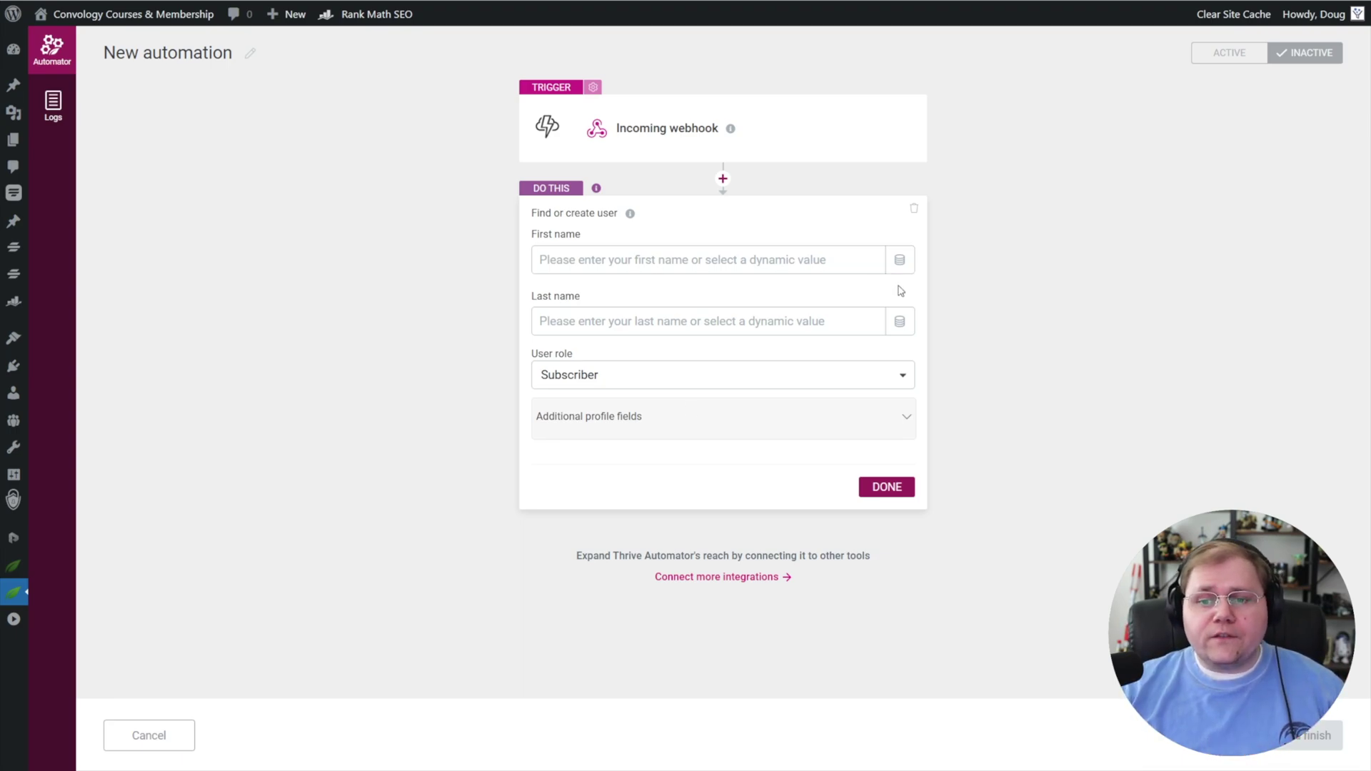
- Map First name to the webhook's Customer First Name and save the action
{"action": "left_click", "coordinate": [900, 262]}
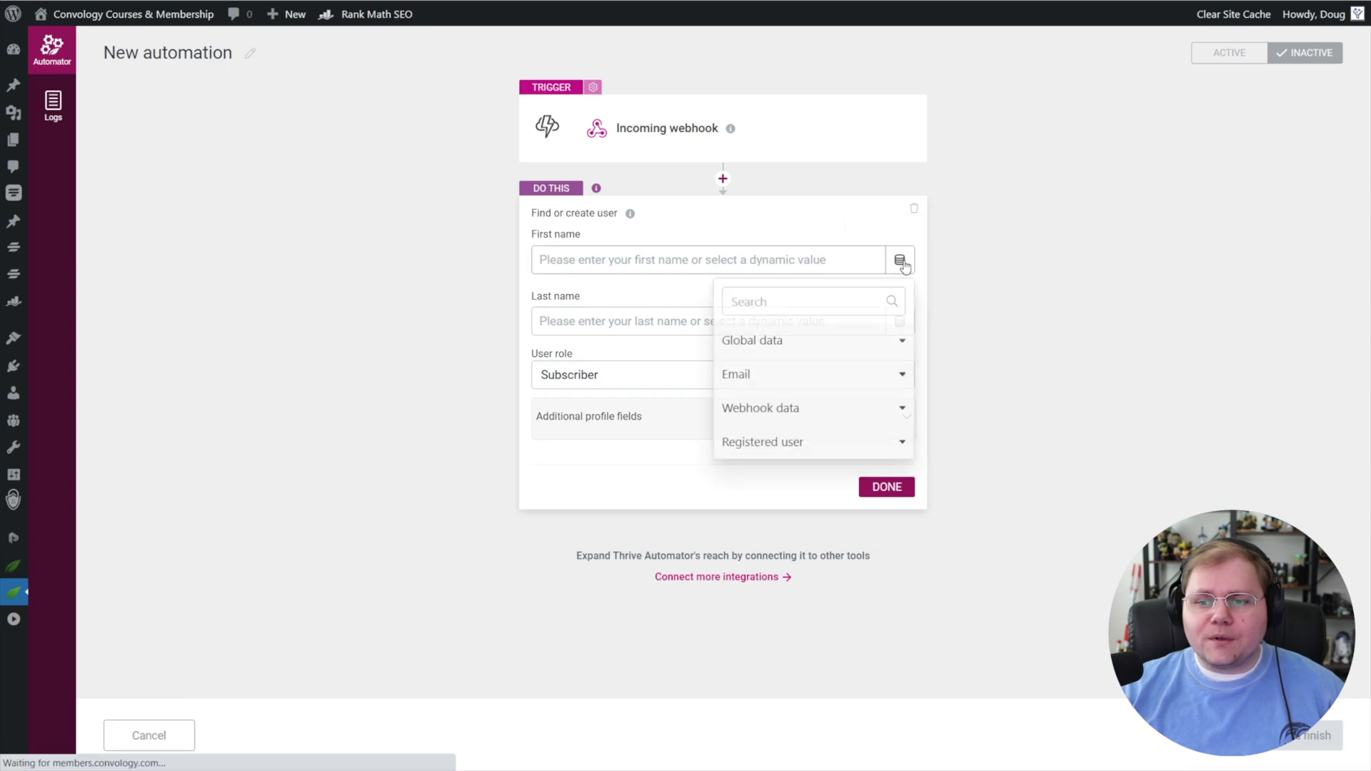
{"action": "left_click", "coordinate": [819, 412]}
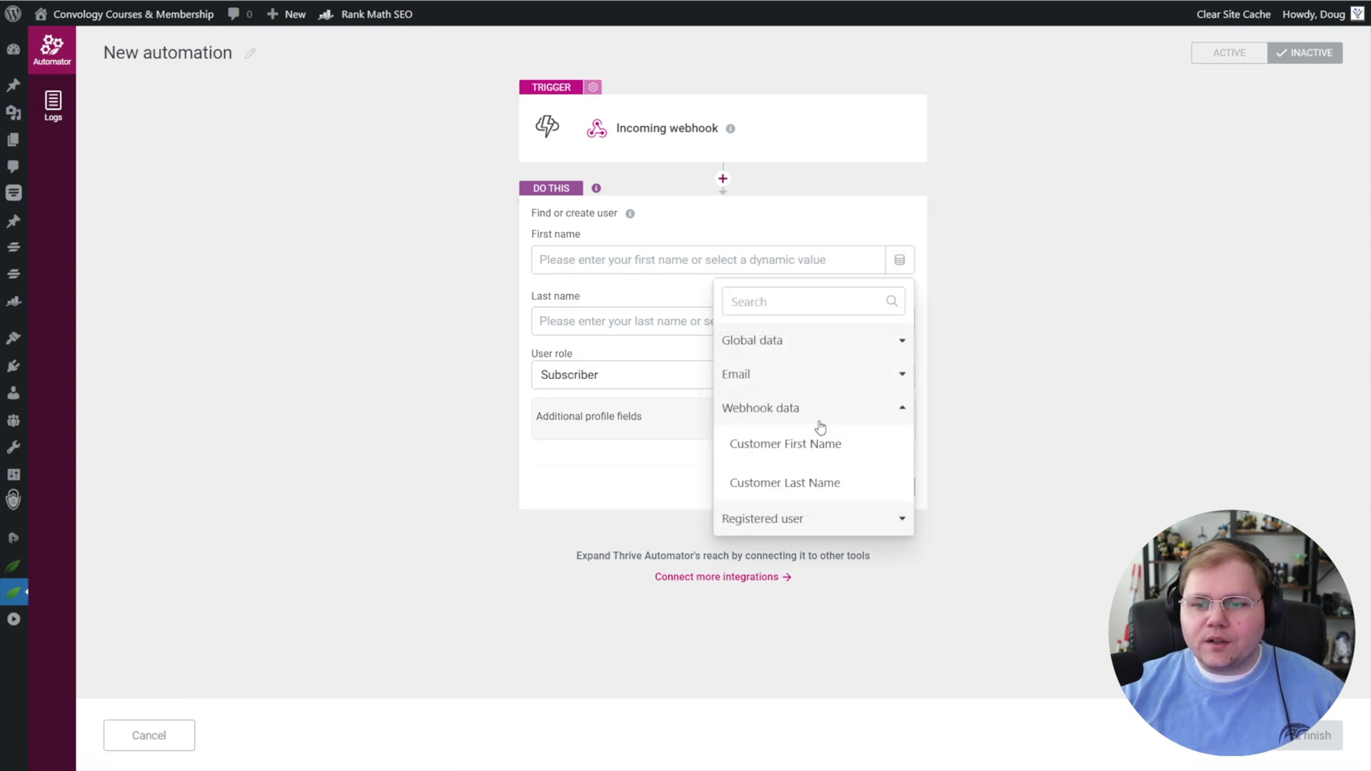
{"action": "left_click", "coordinate": [785, 443]}
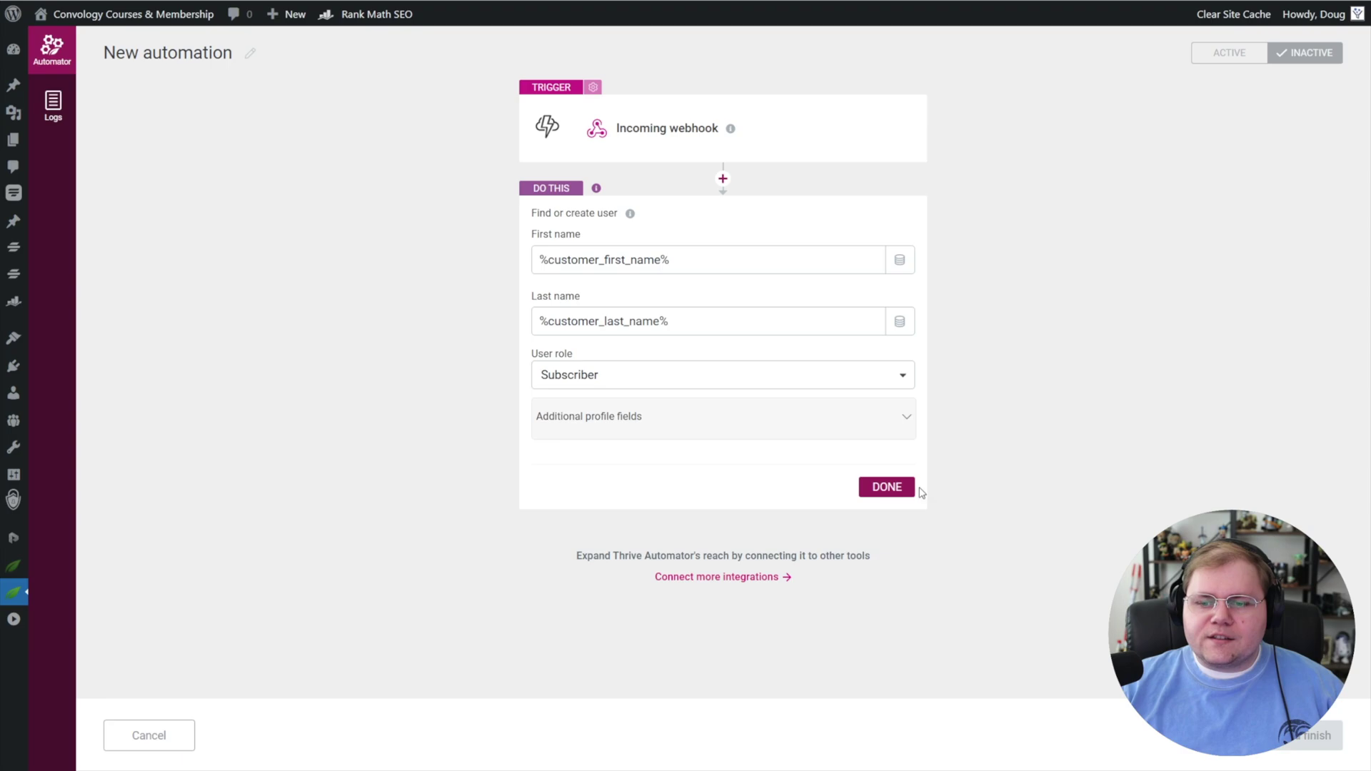
{"action": "left_click", "coordinate": [886, 487]}
- Add an Apprentice 'Grant access to product' step for Convology Pro after the Find or create user step
{"action": "left_click", "coordinate": [722, 387]}
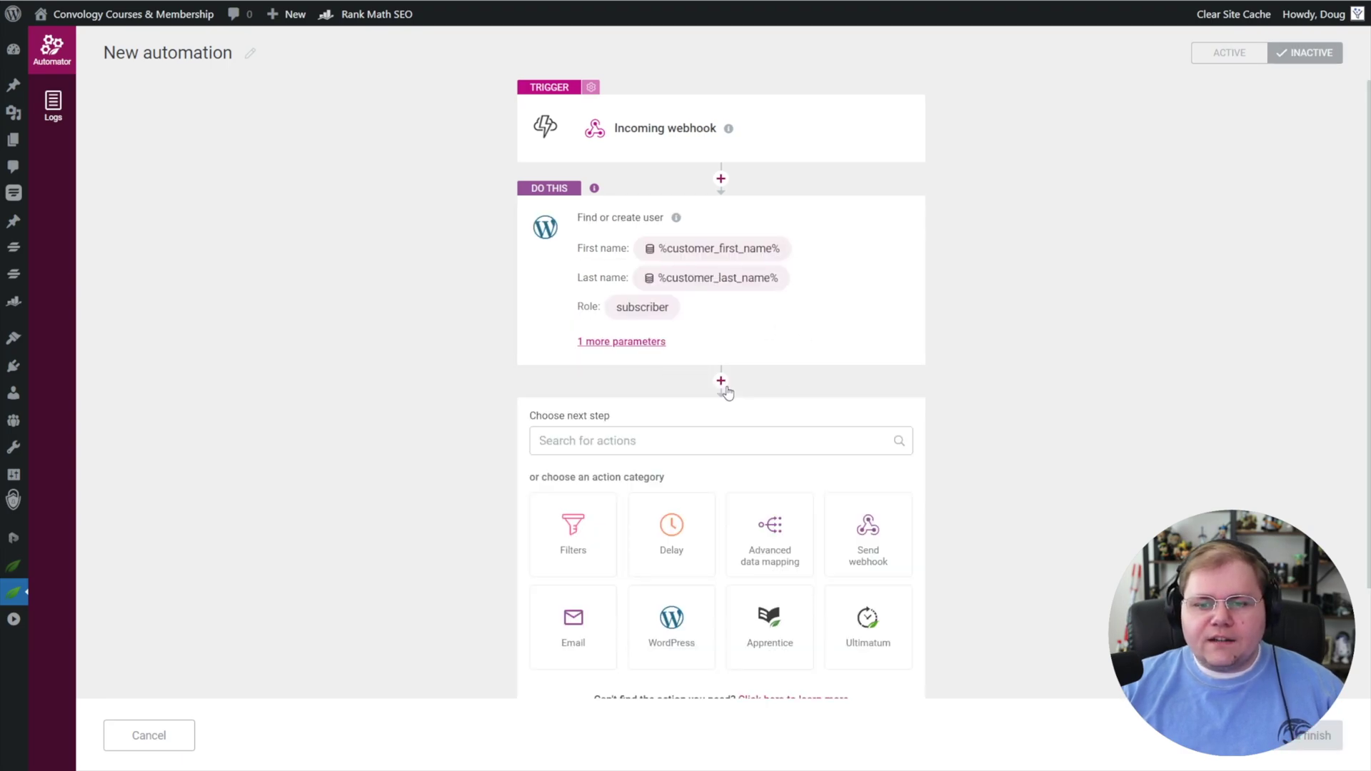
{"action": "scroll", "coordinate": [729, 392], "scroll_direction": "down", "scroll_amount": 2}
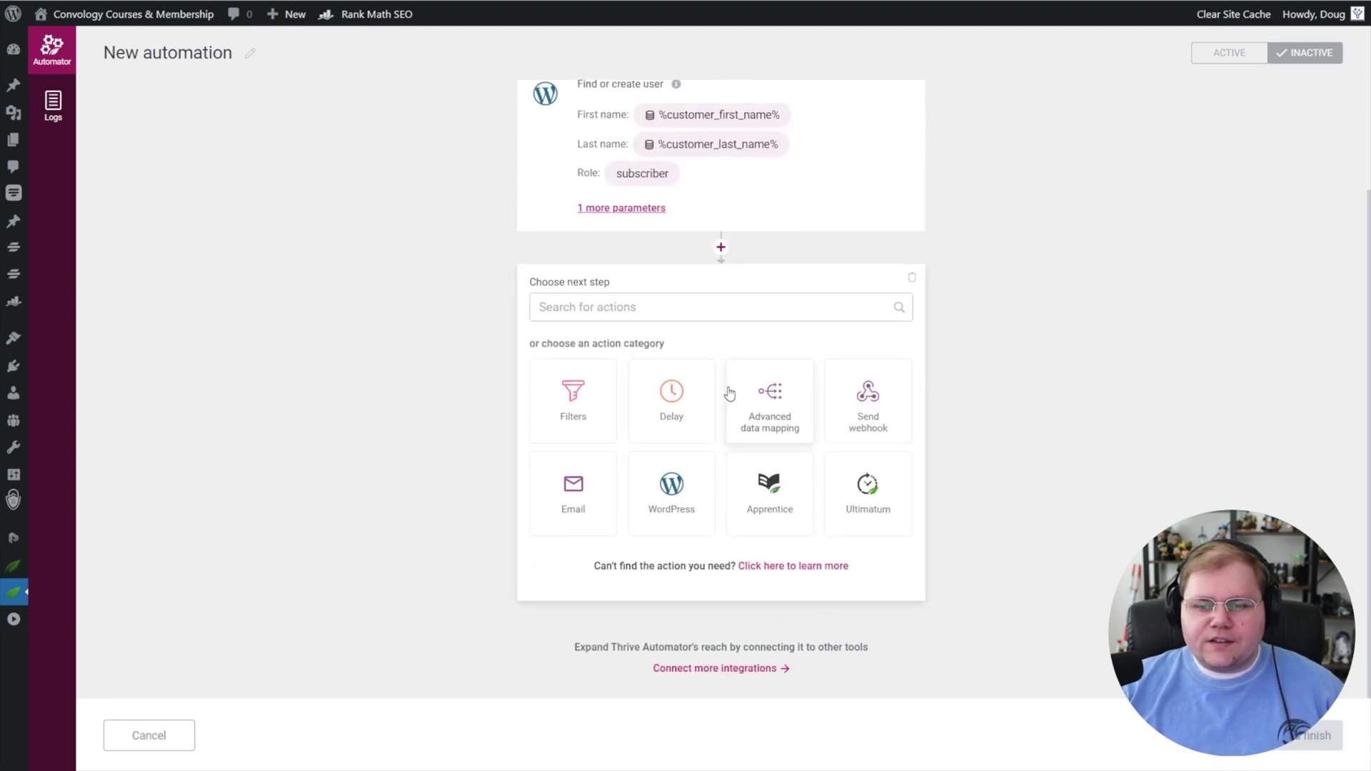
{"action": "left_click", "coordinate": [772, 488]}
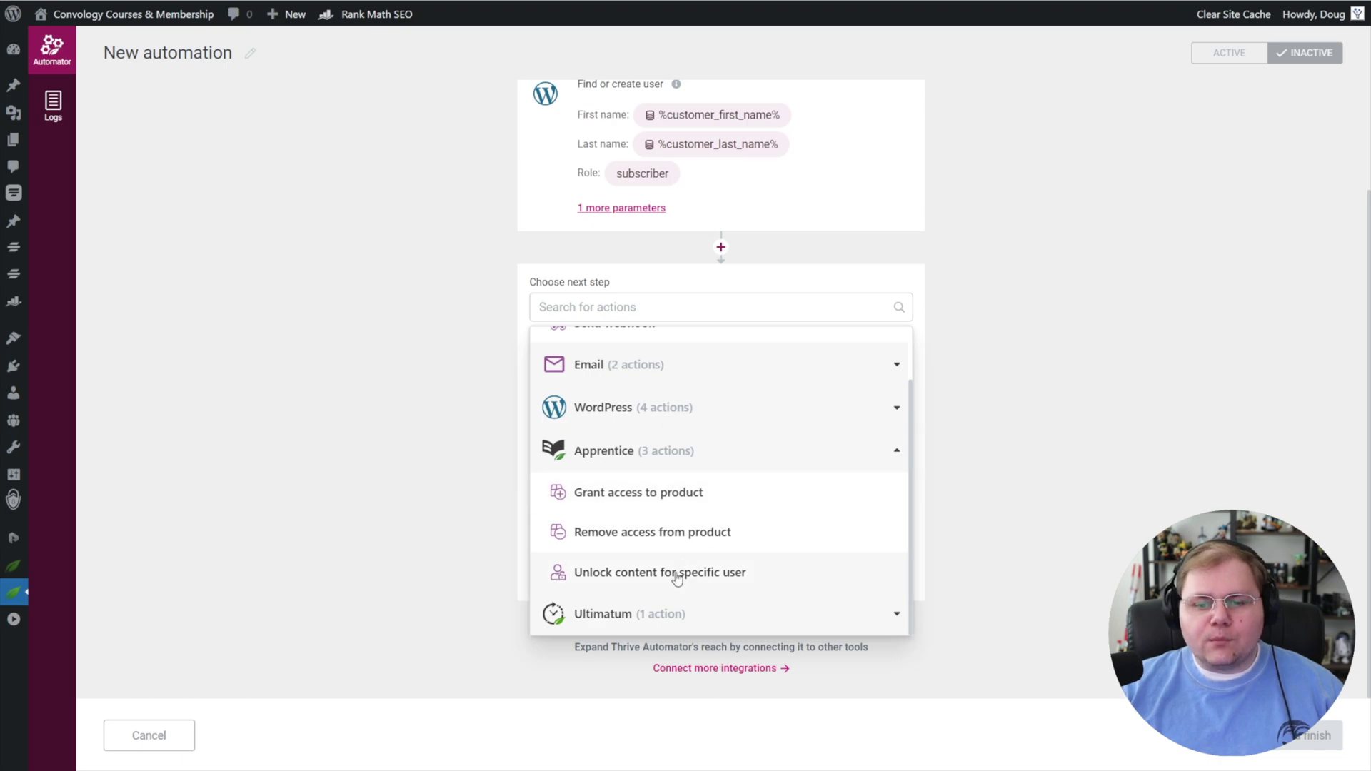
{"action": "left_click", "coordinate": [669, 494]}
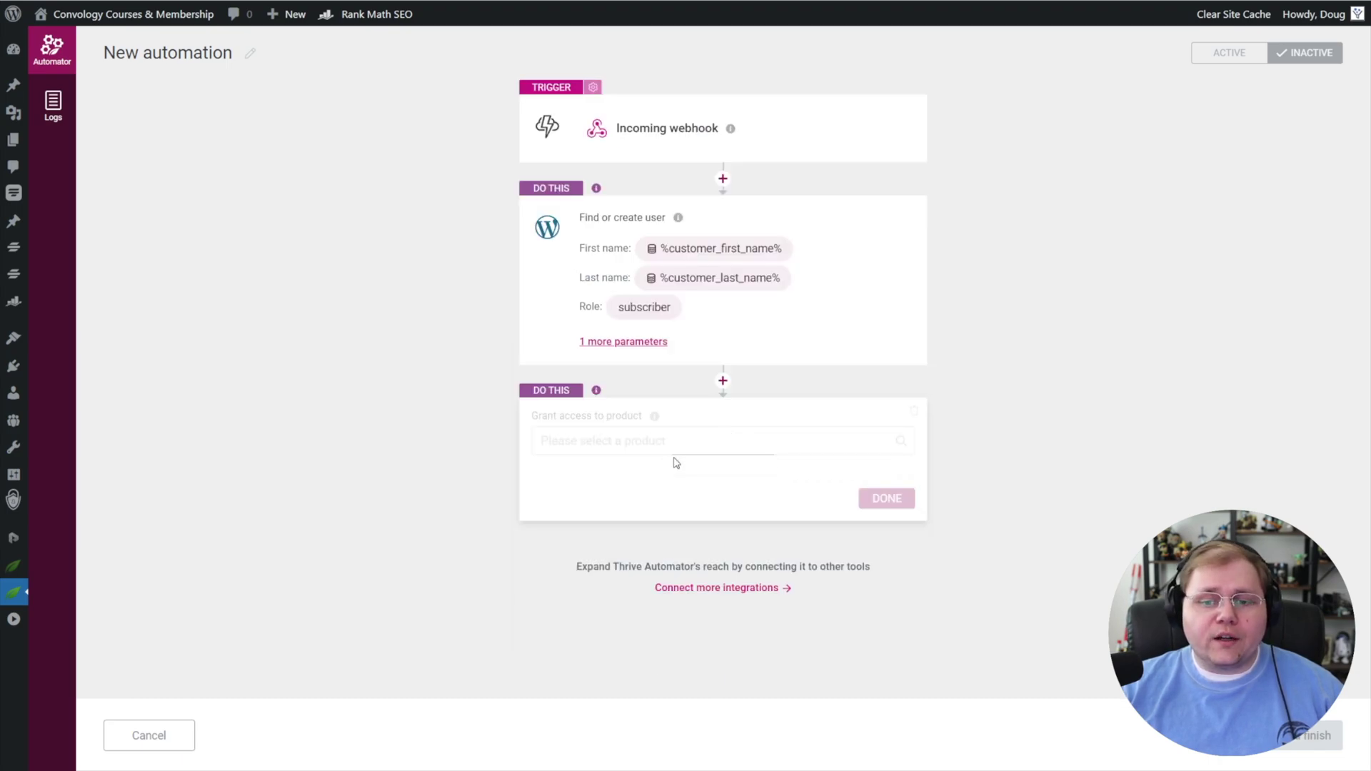
{"action": "left_click", "coordinate": [786, 447]}
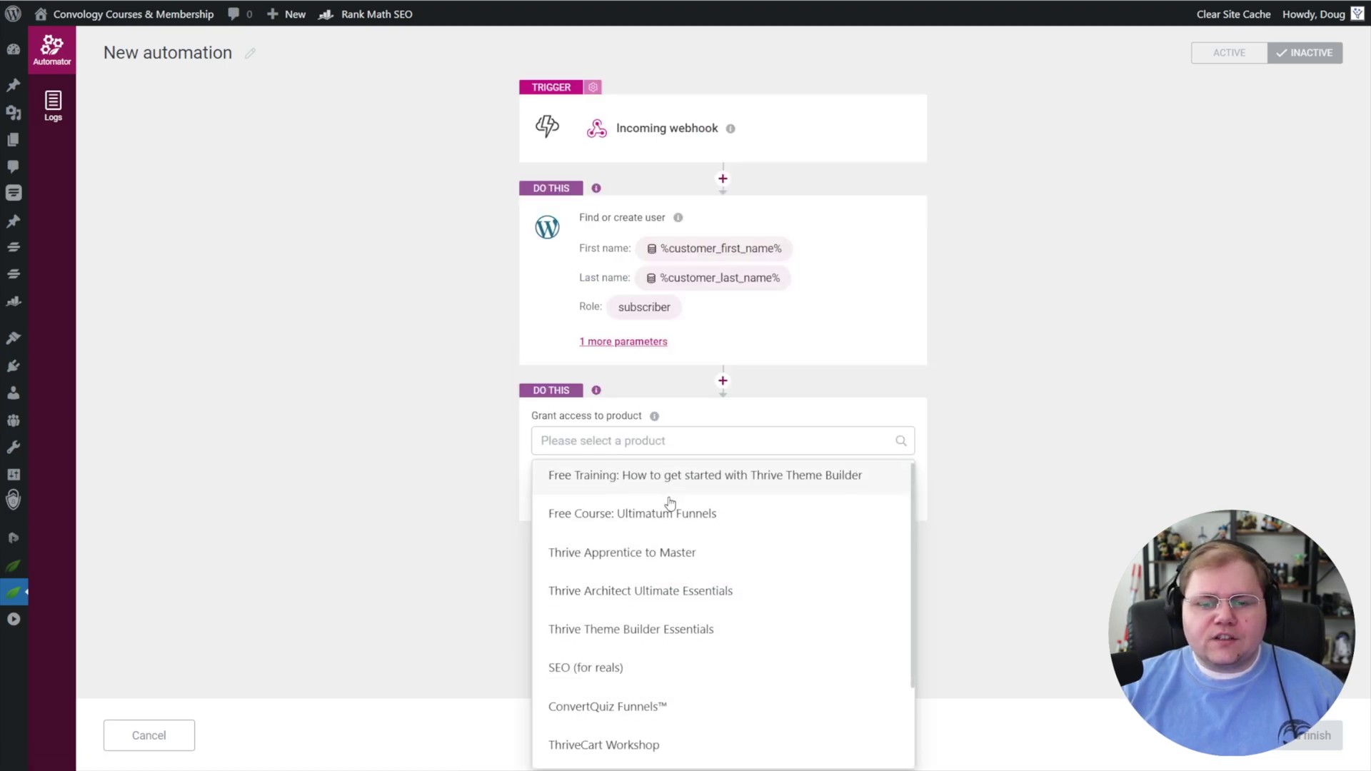
{"action": "scroll", "coordinate": [651, 542], "scroll_direction": "down", "scroll_amount": 3}
{"action": "left_click", "coordinate": [614, 668]}
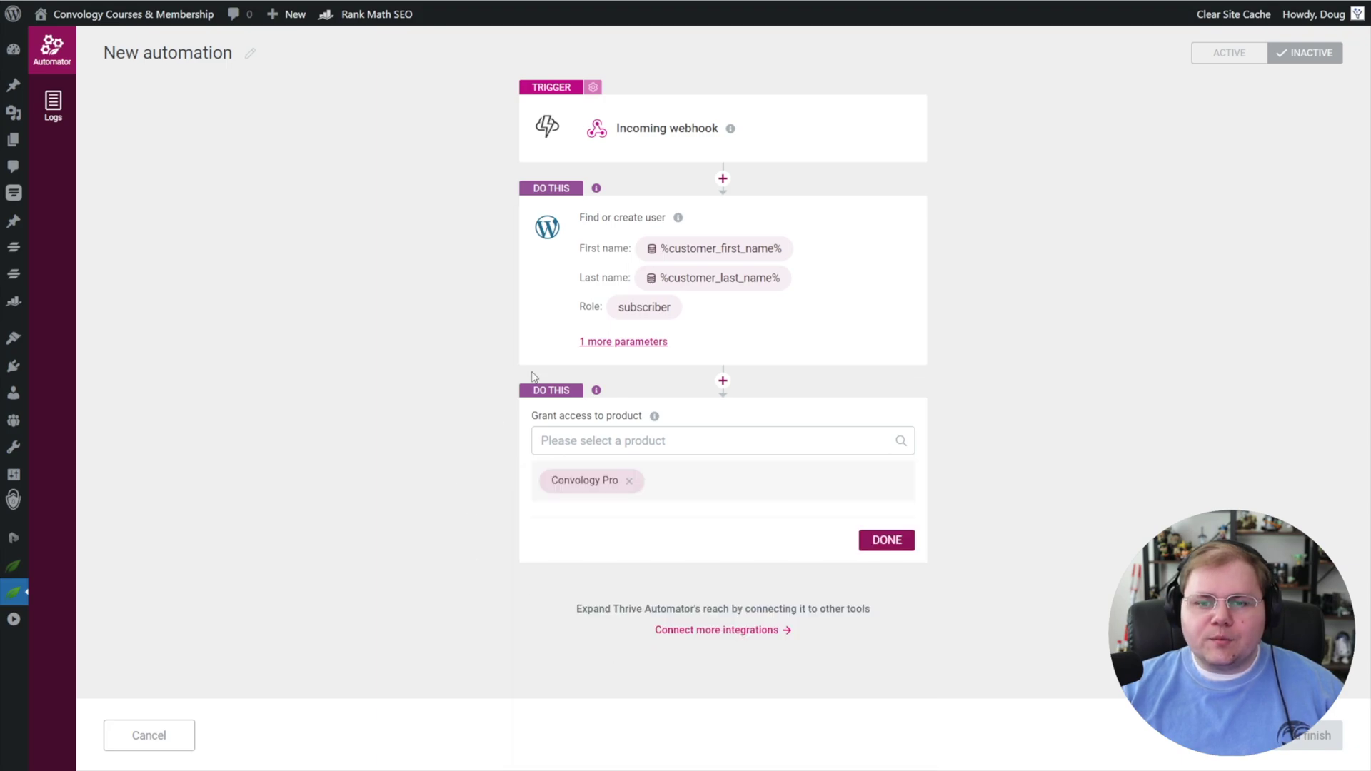
{"action": "left_click", "coordinate": [886, 540]}
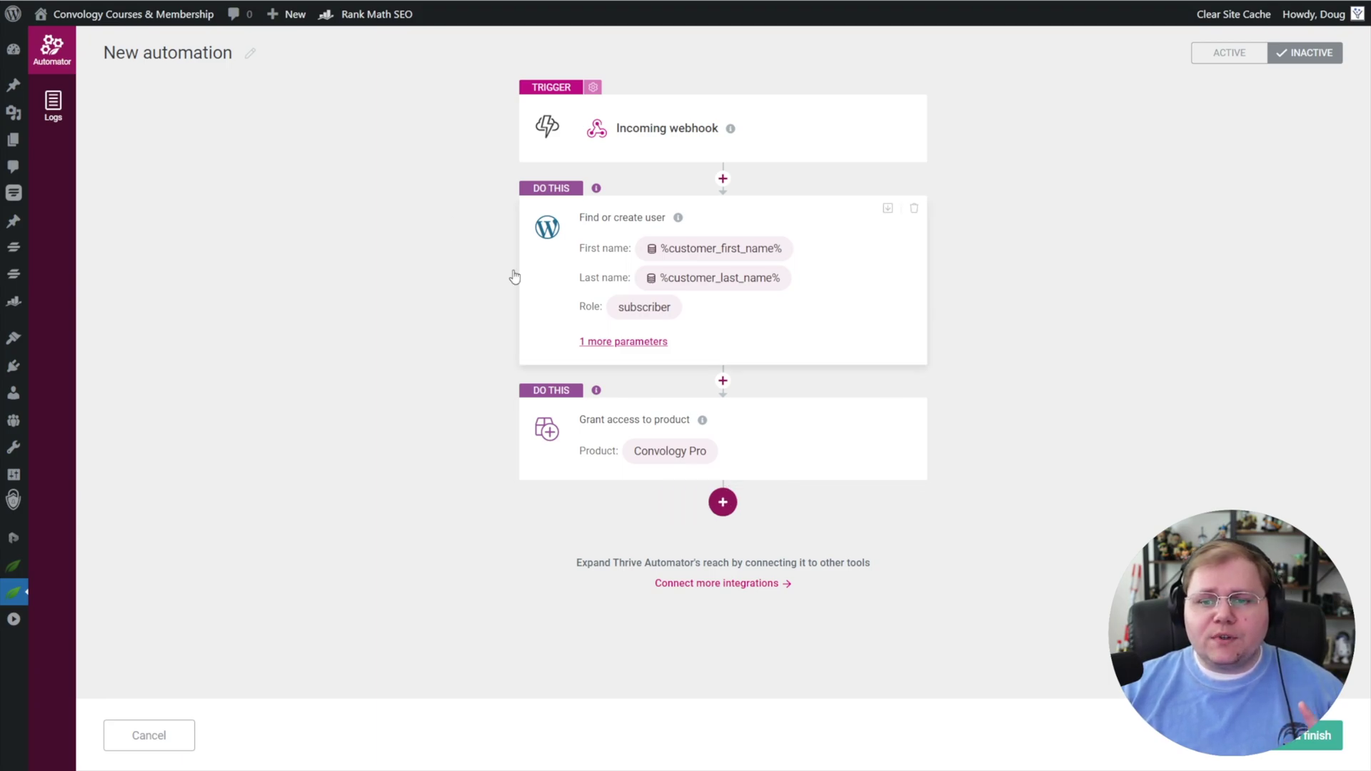
- Rename the automation to 'SureCart to SureTriggers to Convology Pro' and set it Active
{"action": "left_click", "coordinate": [249, 57]}
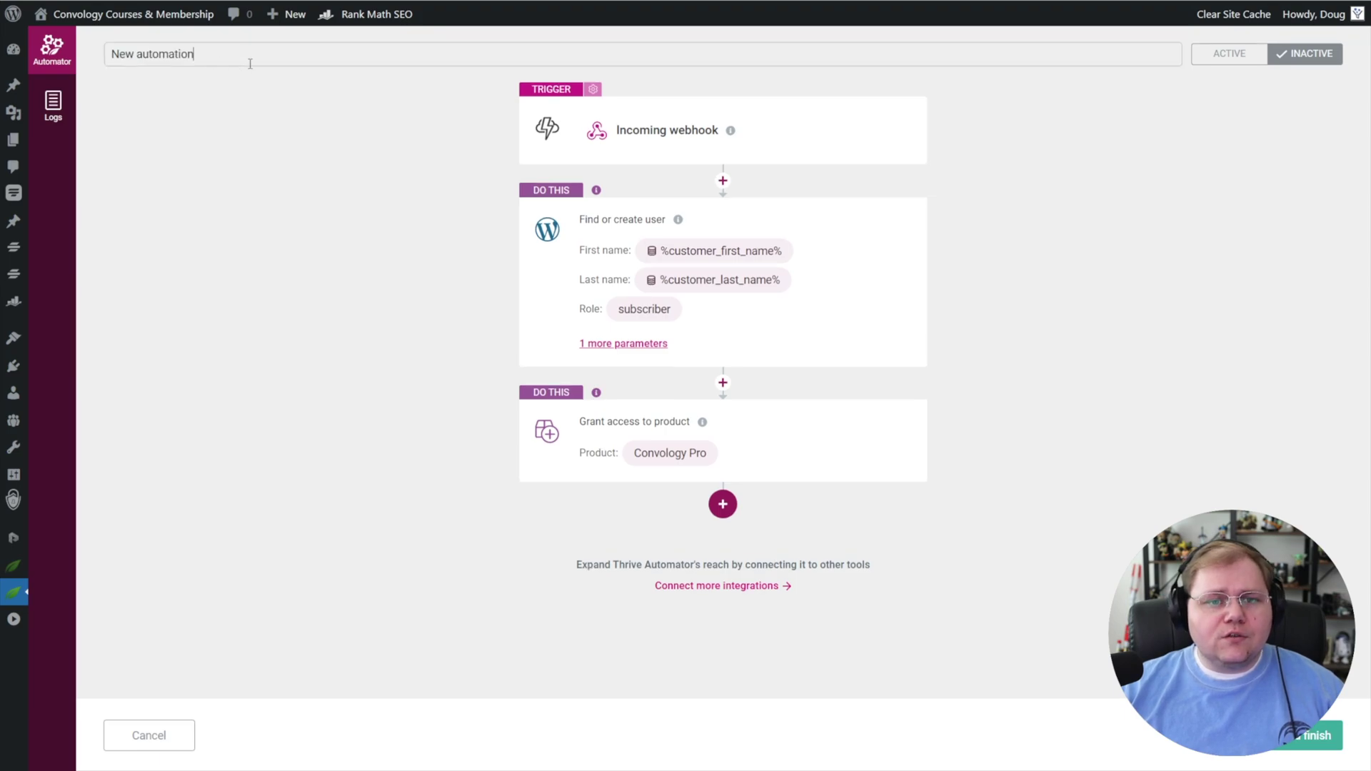
{"action": "left_click_drag", "start_coordinate": [249, 56], "coordinate": [65, 51]}
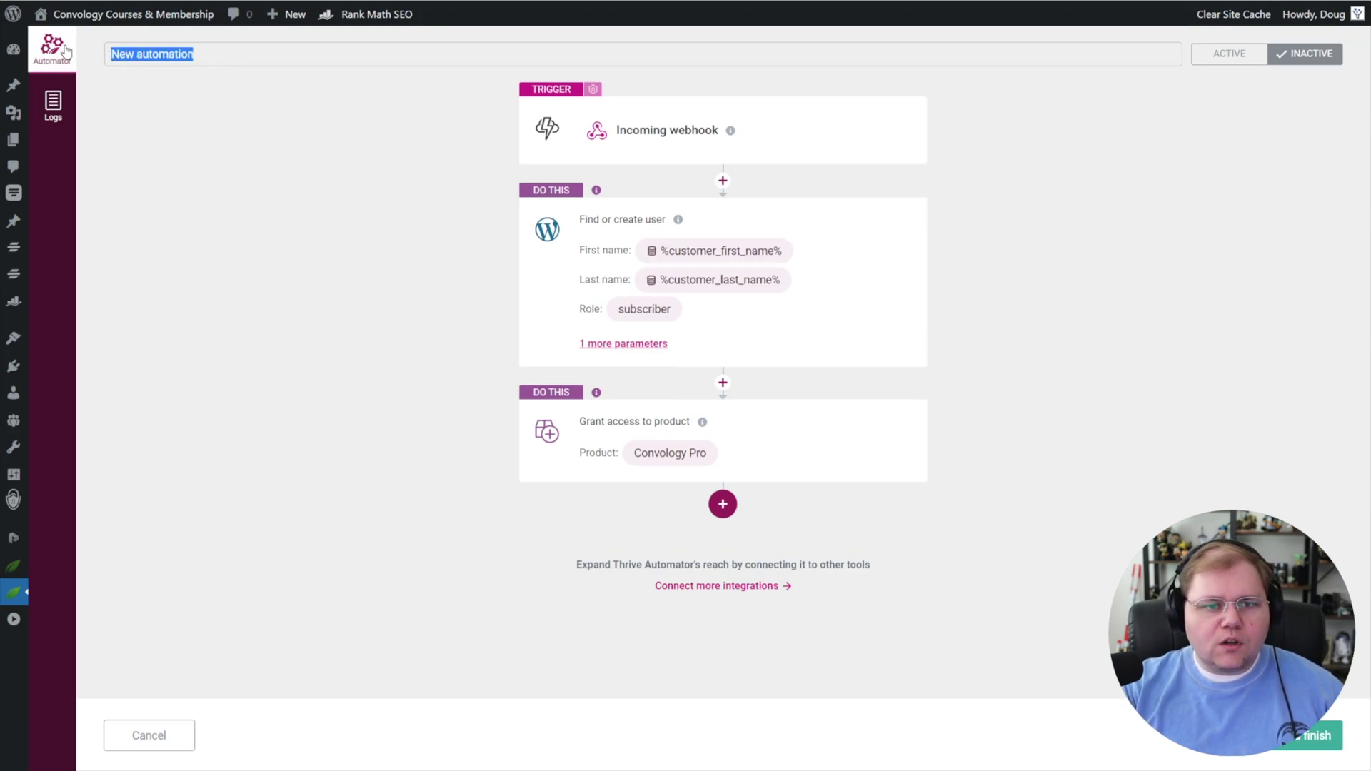
{"action": "type", "text": "SureCart"}
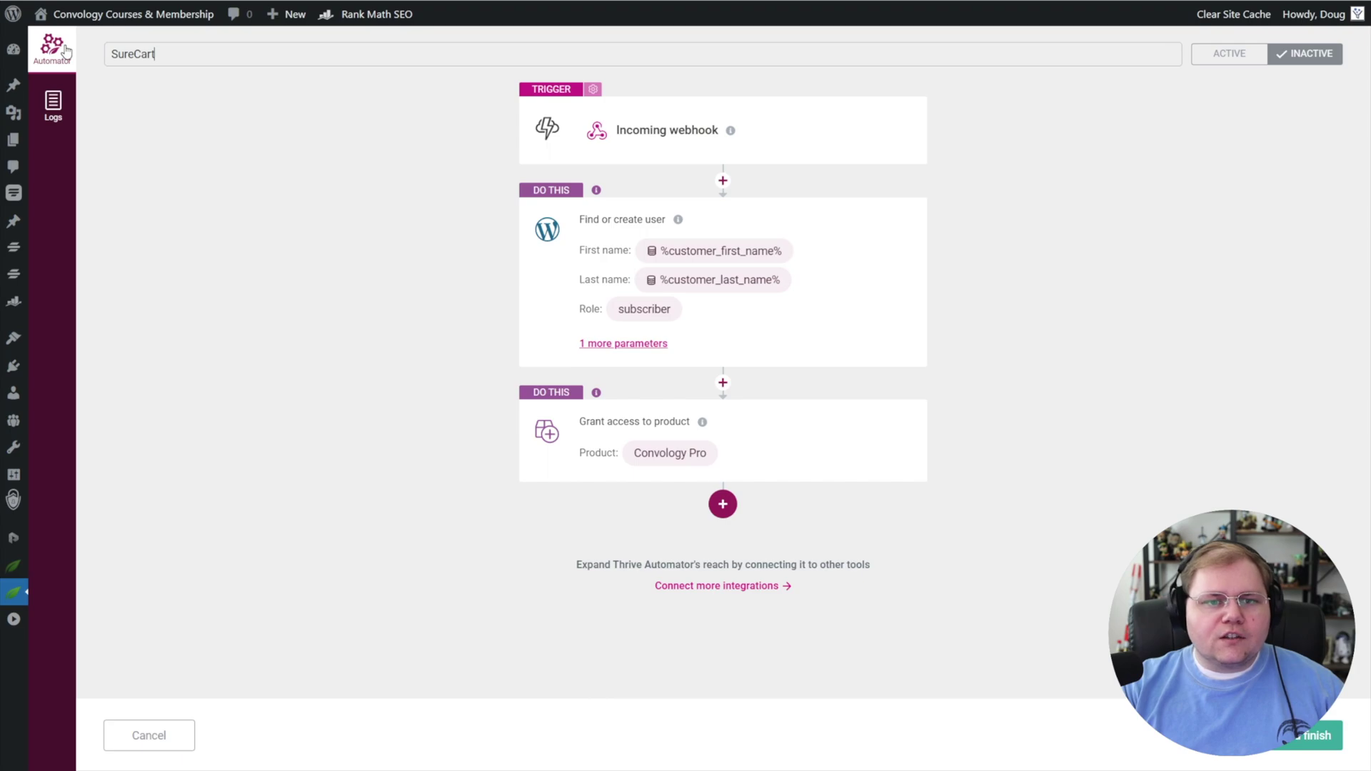
{"action": "type", "text": " to SureTrigge"}
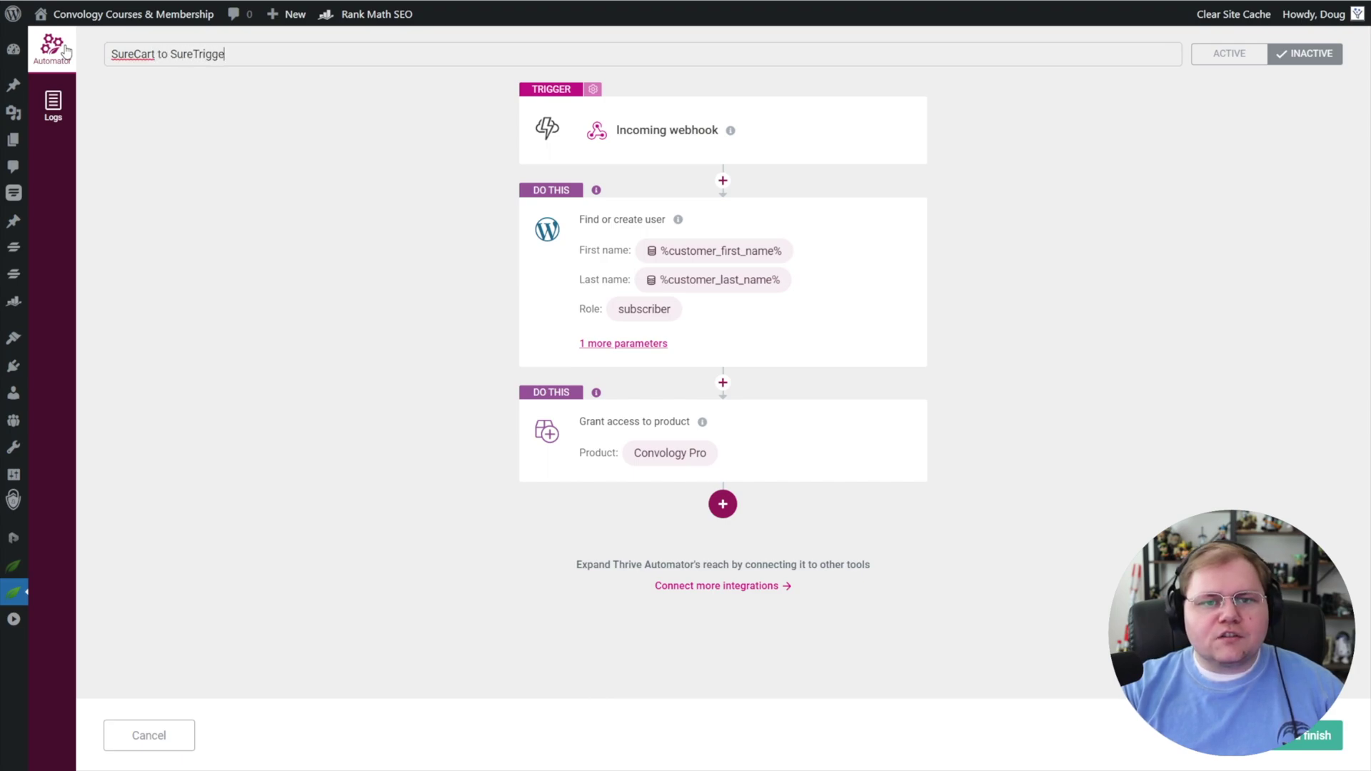
{"action": "type", "text": "rs to Convology Pro"}
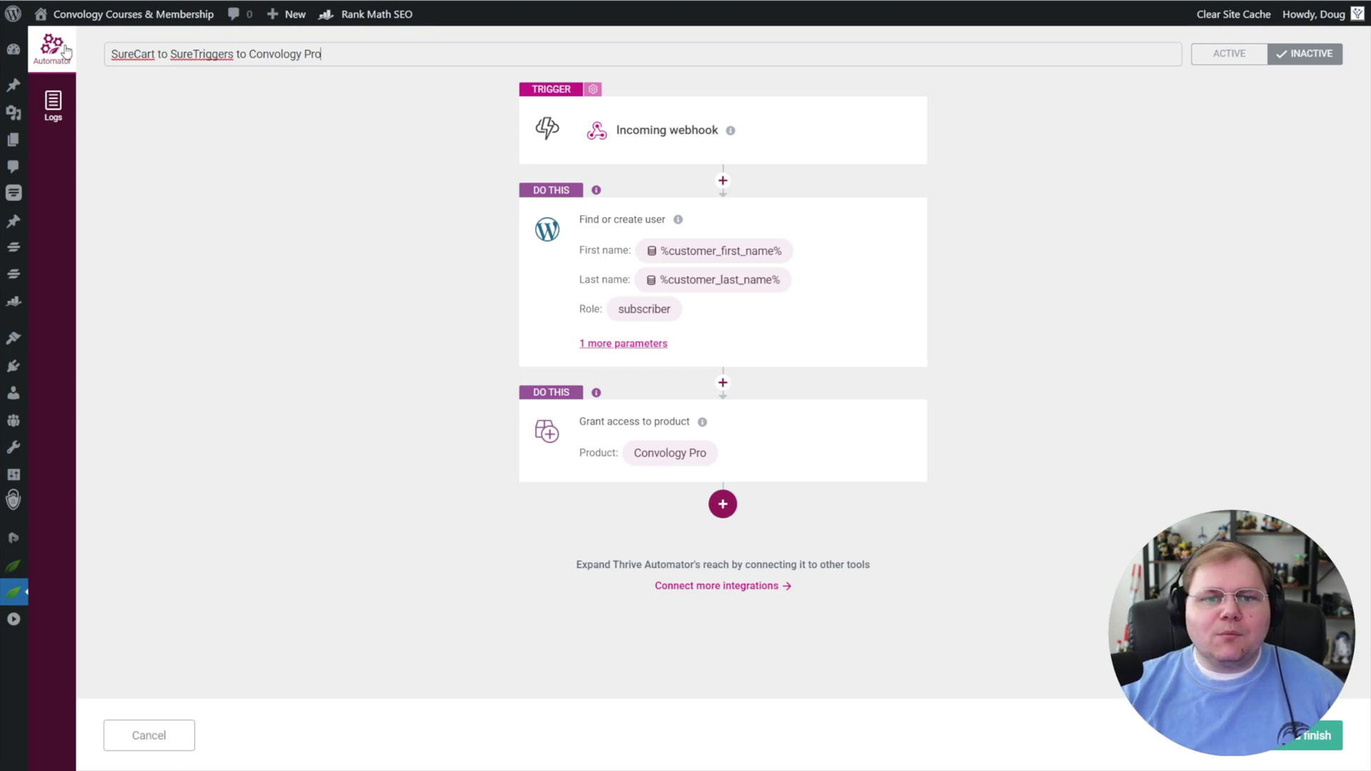
{"action": "left_click", "coordinate": [300, 168]}
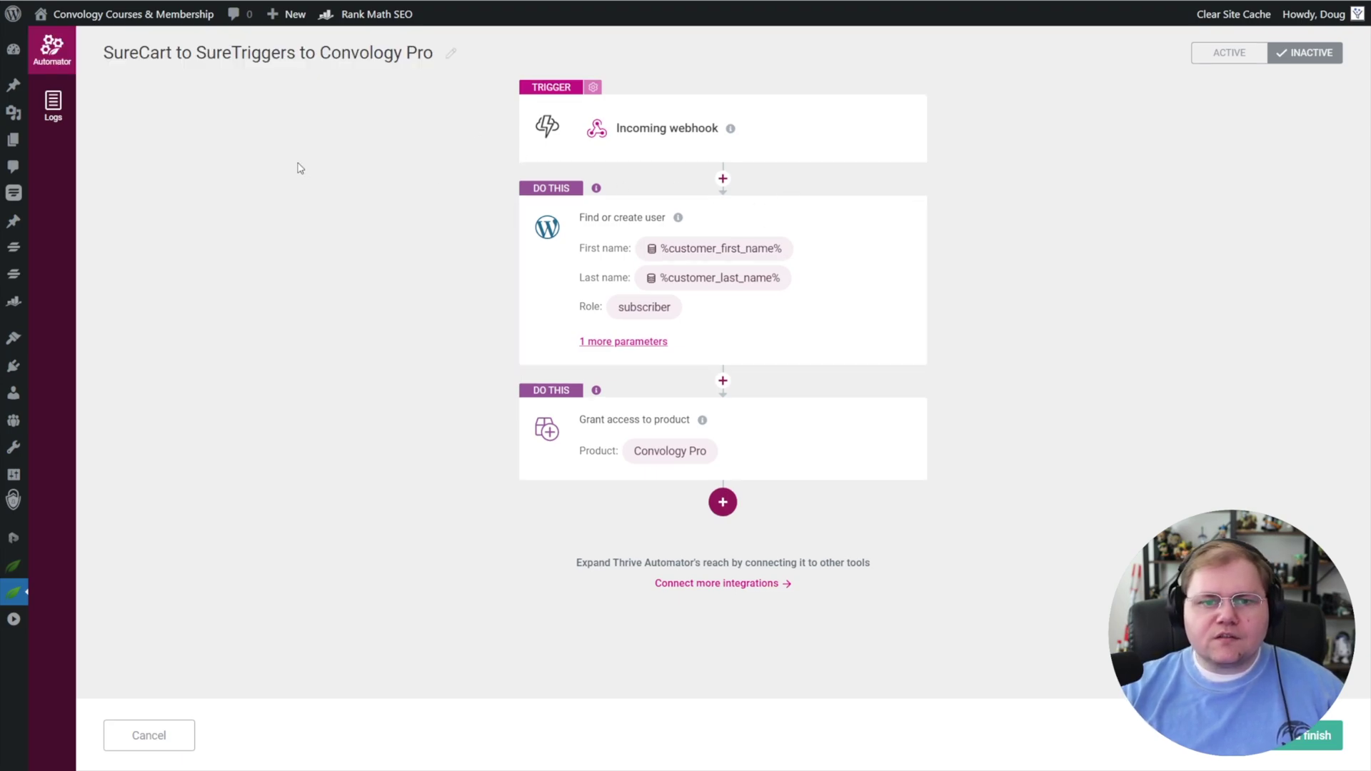
{"action": "left_click", "coordinate": [1228, 56]}
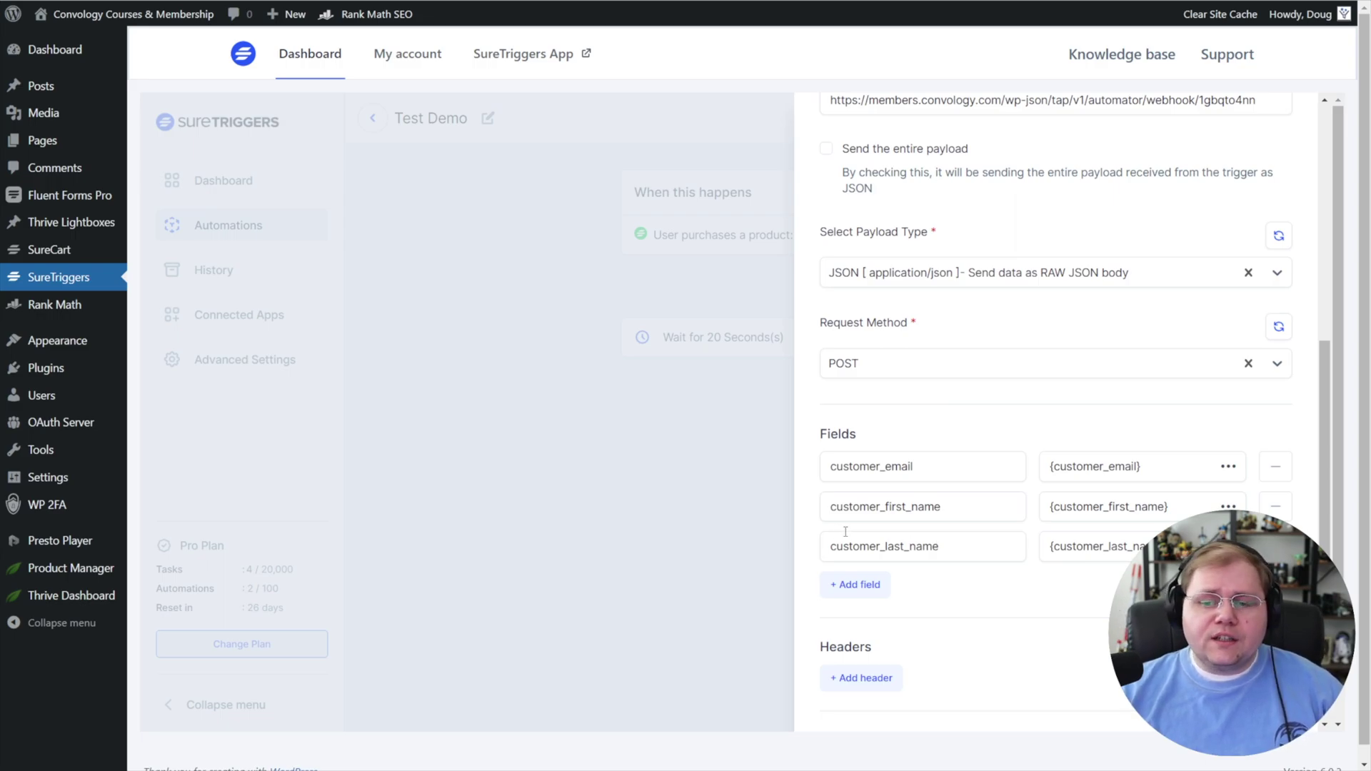
- Save the webhook step that sends customer email, first name and last name
{"action": "scroll", "coordinate": [998, 519], "scroll_direction": "down", "scroll_amount": 3}
{"action": "left_click", "coordinate": [850, 692]}
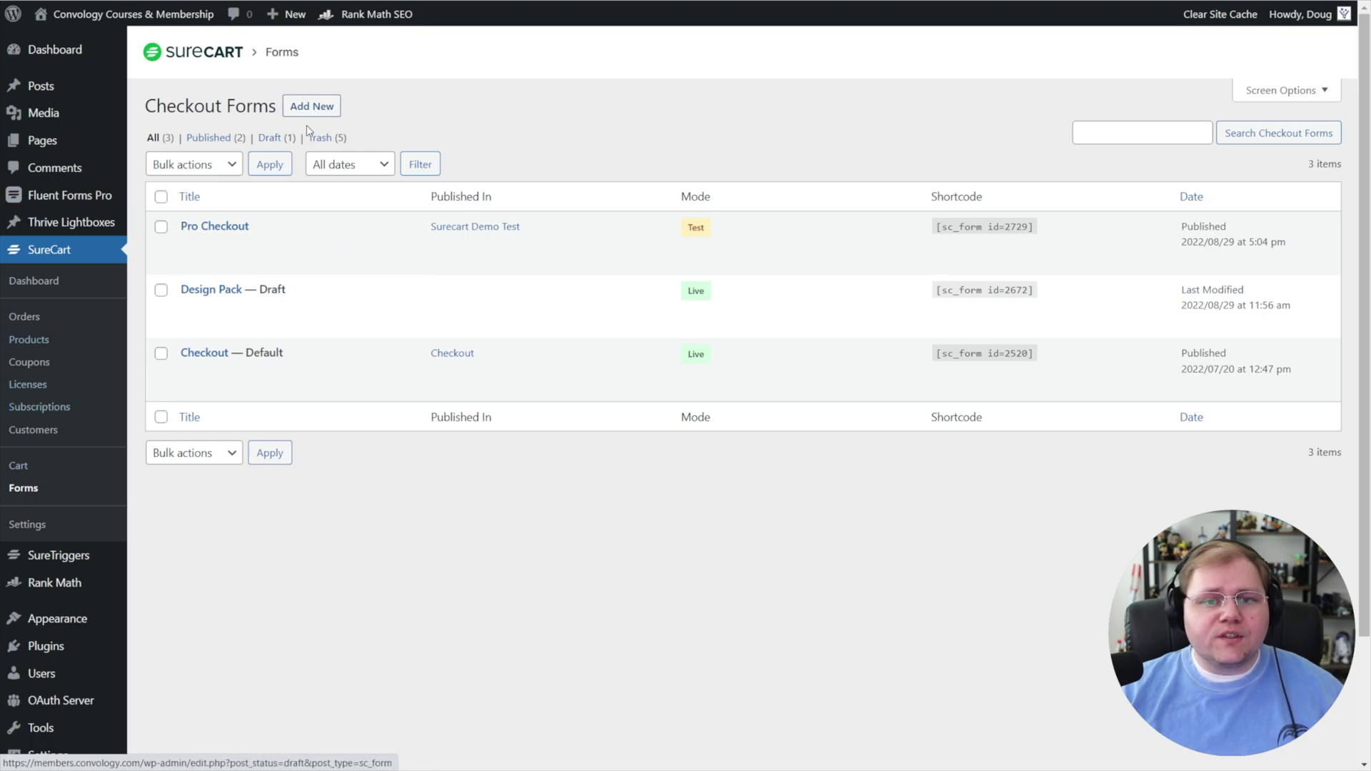
- Edit the Pro Checkout form, expand its Form block in List View, and insert a block after the email field
{"action": "mouse_move", "coordinate": [236, 246]}
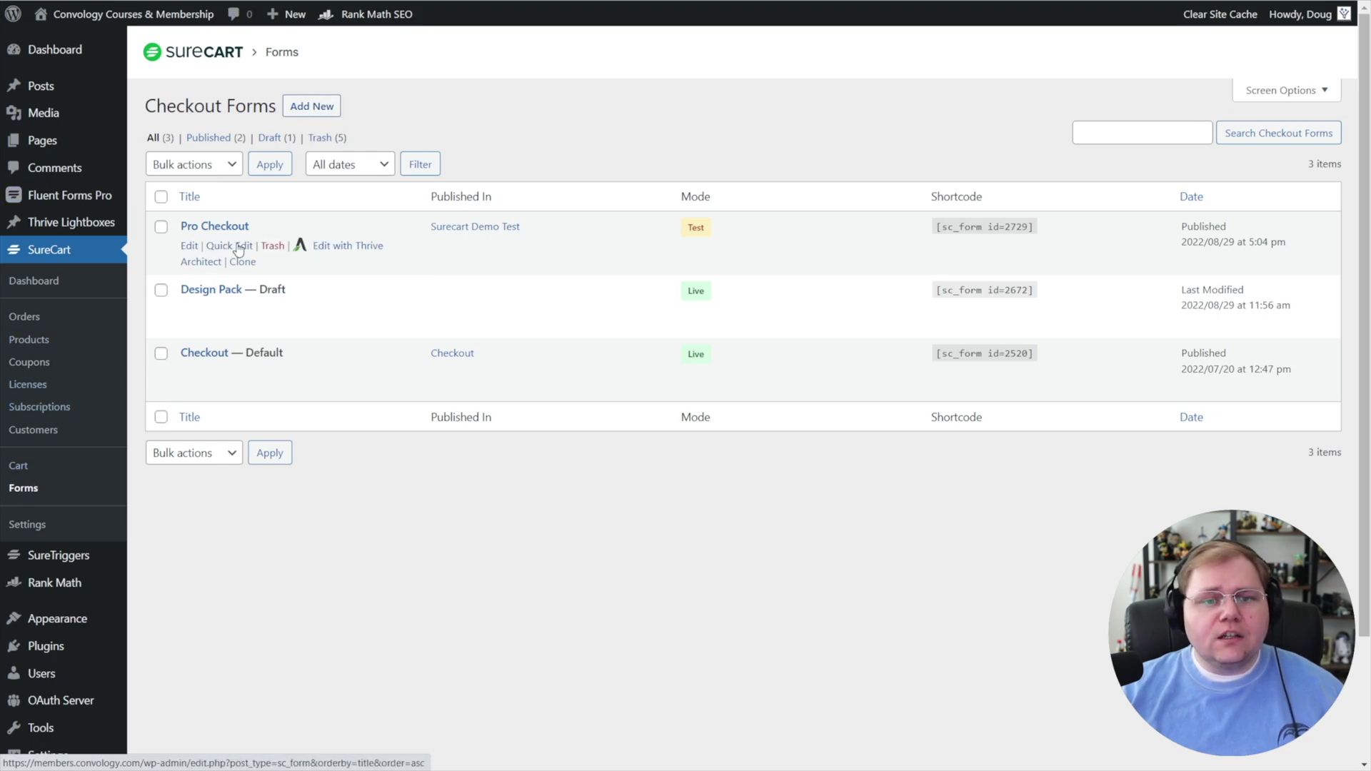
{"action": "left_click", "coordinate": [188, 247]}
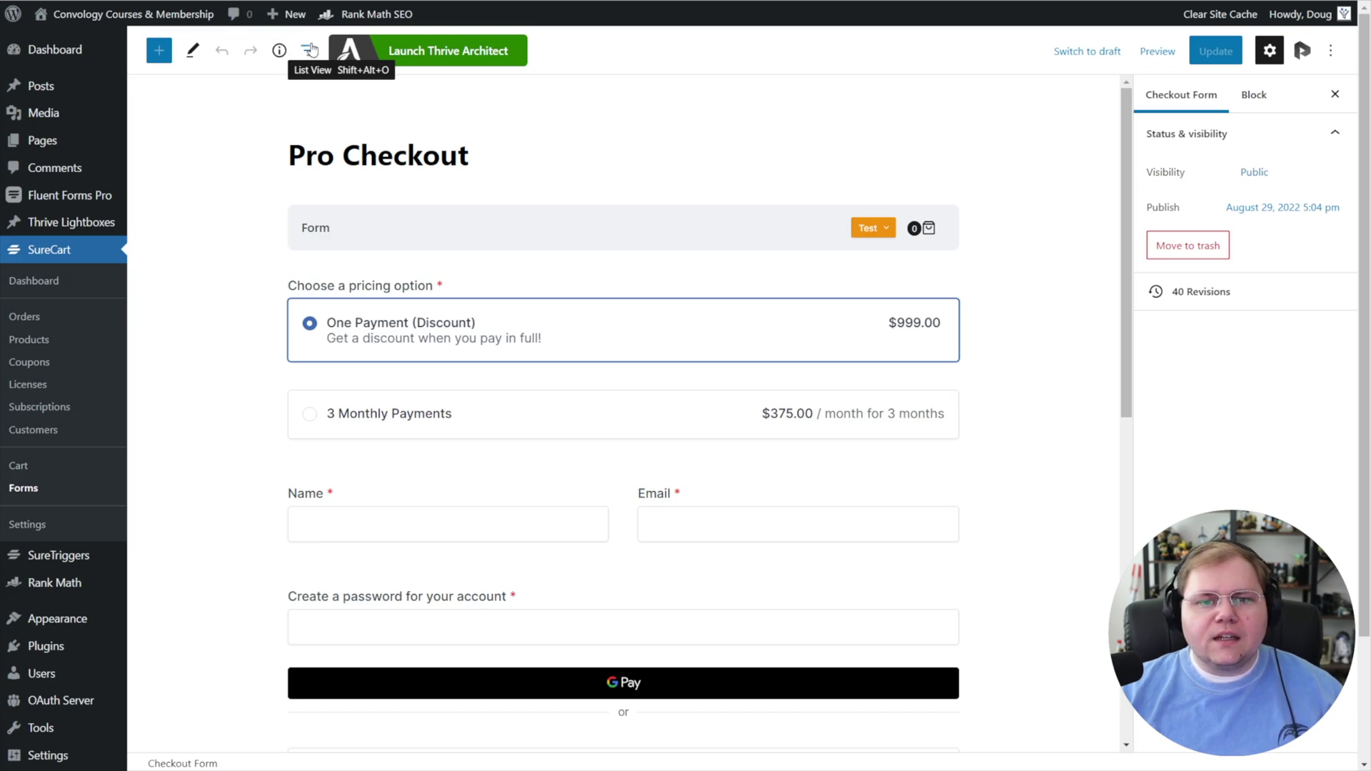
{"action": "left_click", "coordinate": [310, 50]}
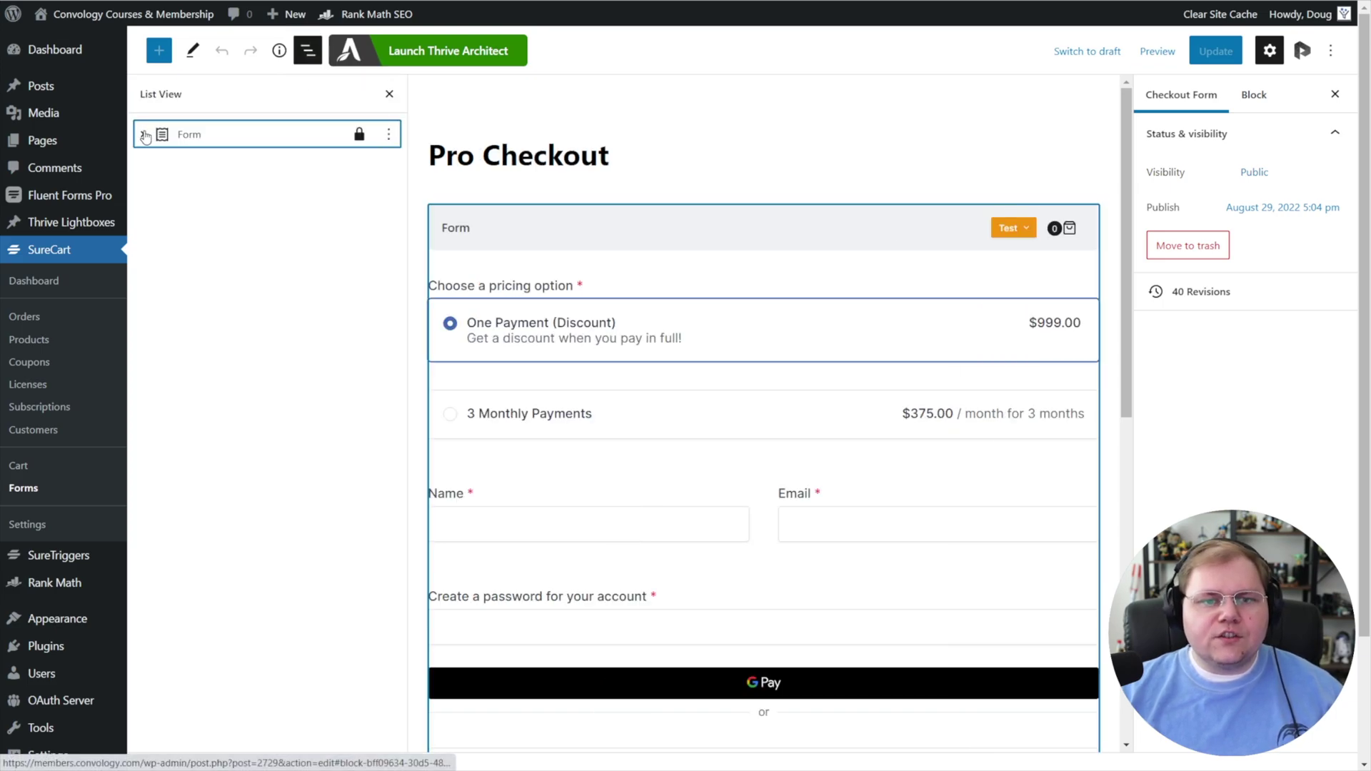
{"action": "left_click", "coordinate": [143, 135]}
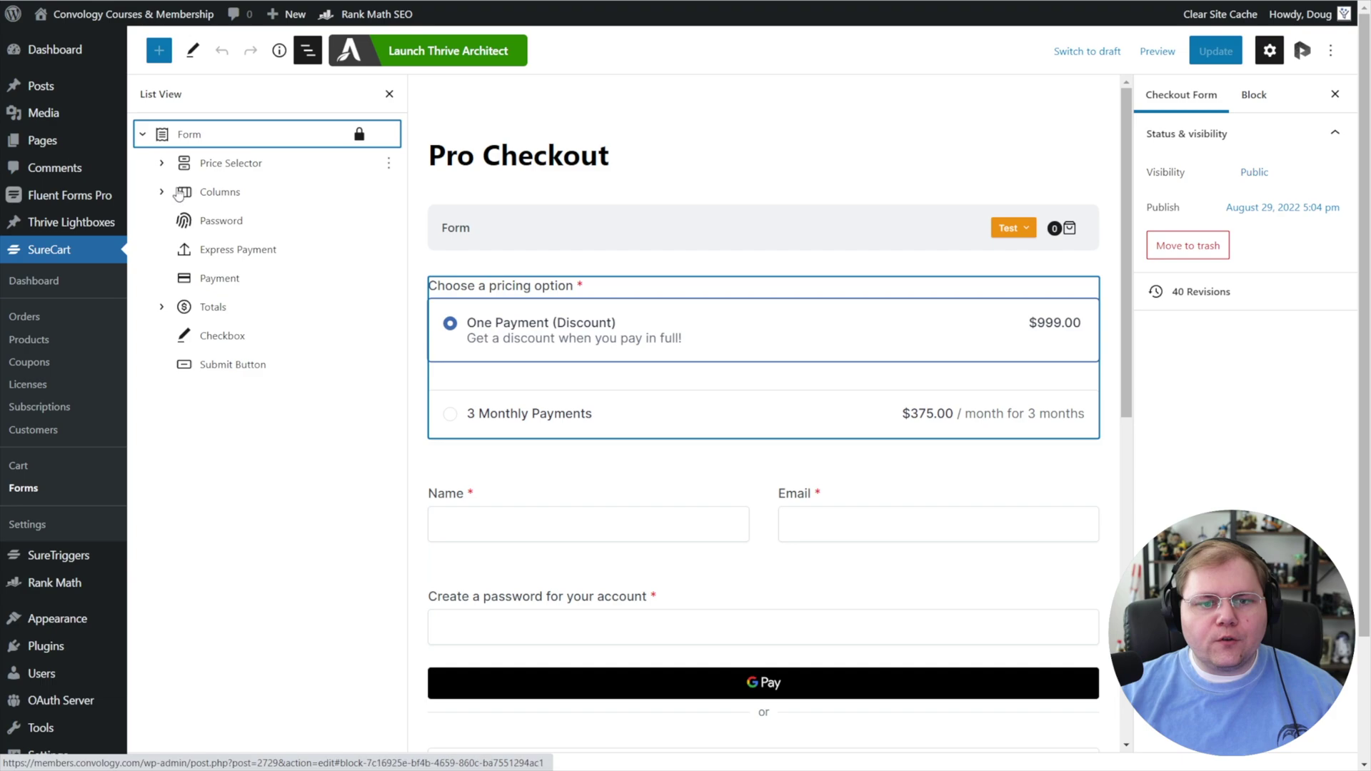
{"action": "scroll", "coordinate": [262, 191], "scroll_direction": "down", "scroll_amount": 2}
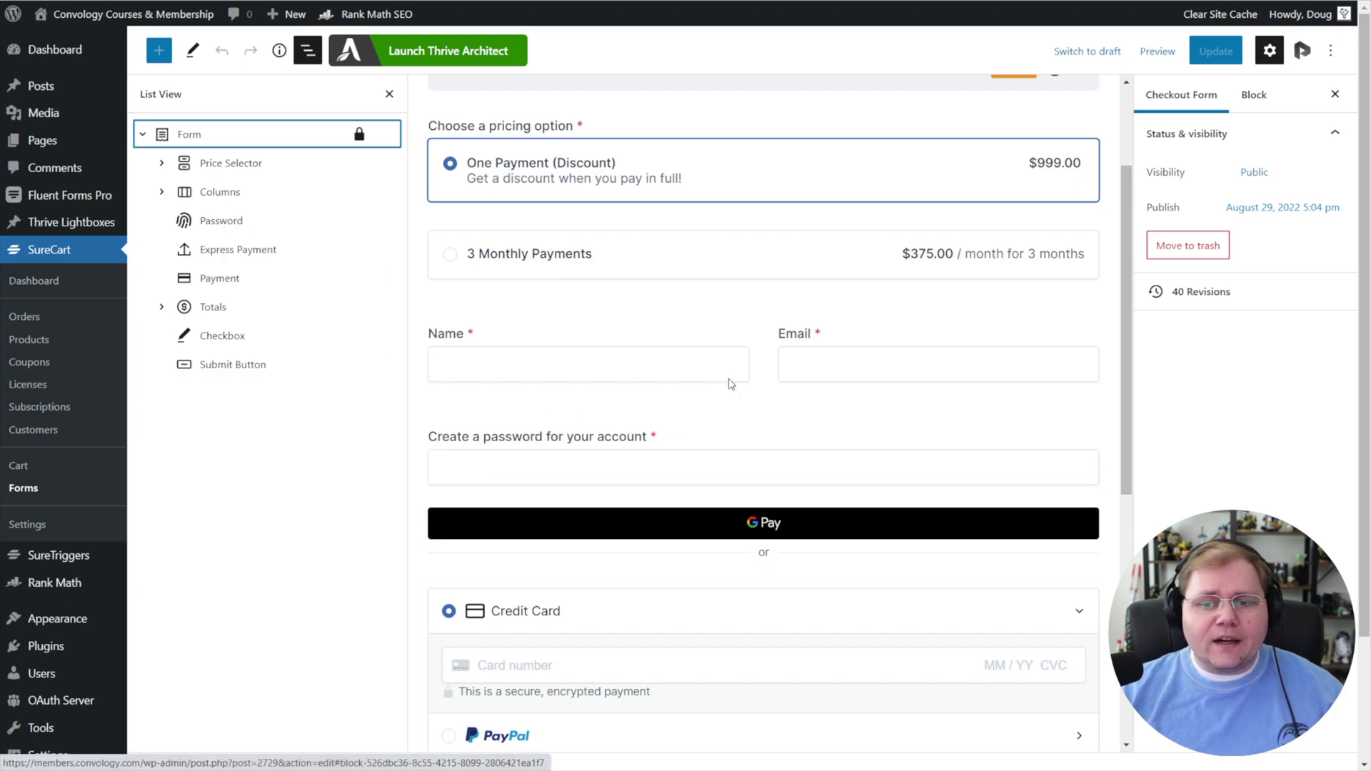
{"action": "mouse_move", "coordinate": [763, 417]}
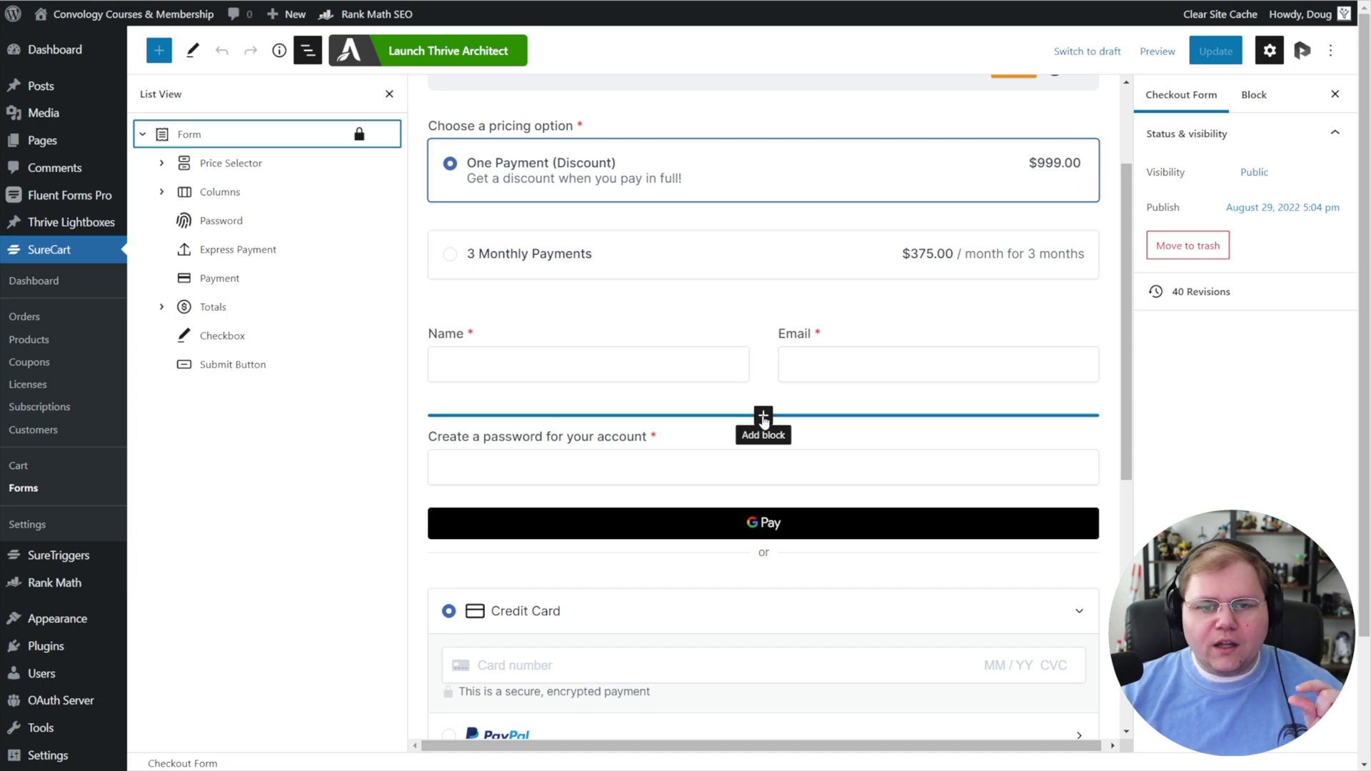
{"action": "left_click", "coordinate": [763, 416]}
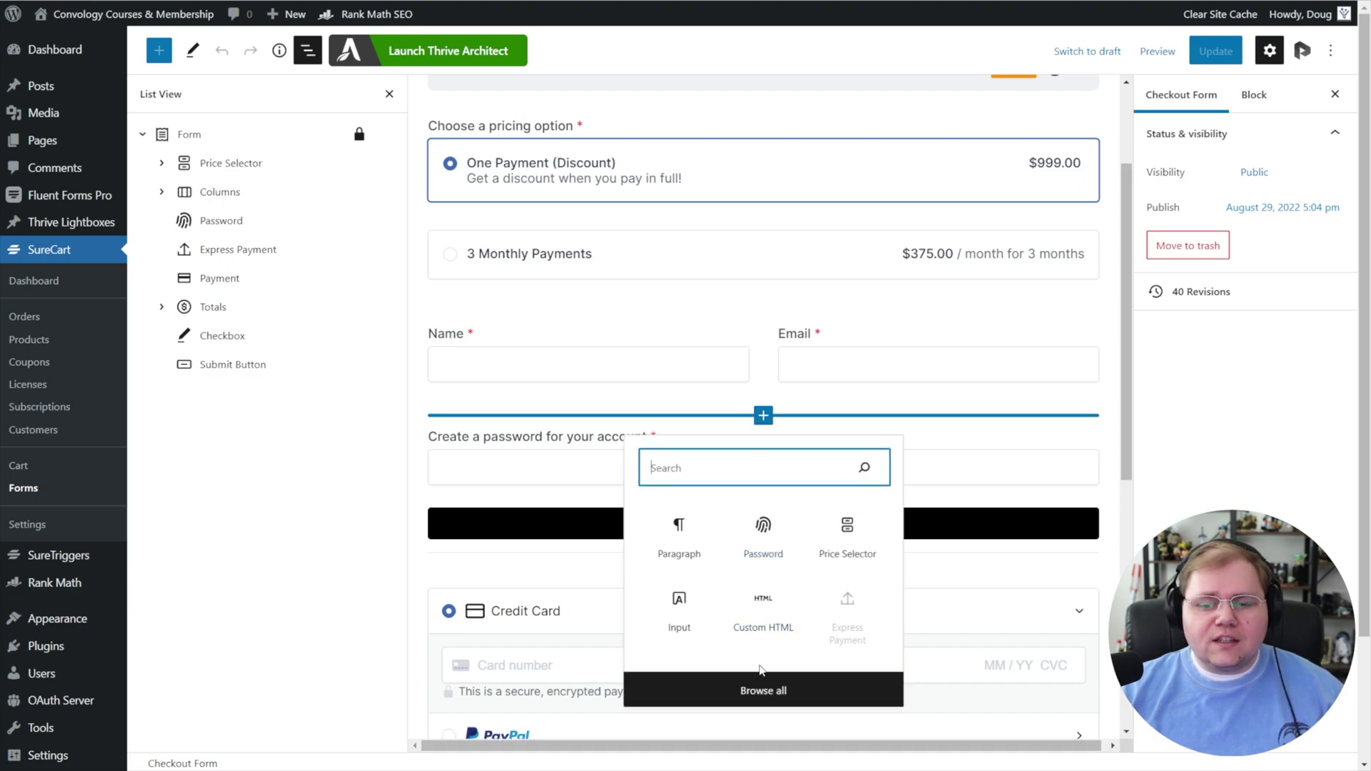
- Browse all available blocks, then select the Password block from the expanded Form outline
{"action": "left_click", "coordinate": [758, 691]}
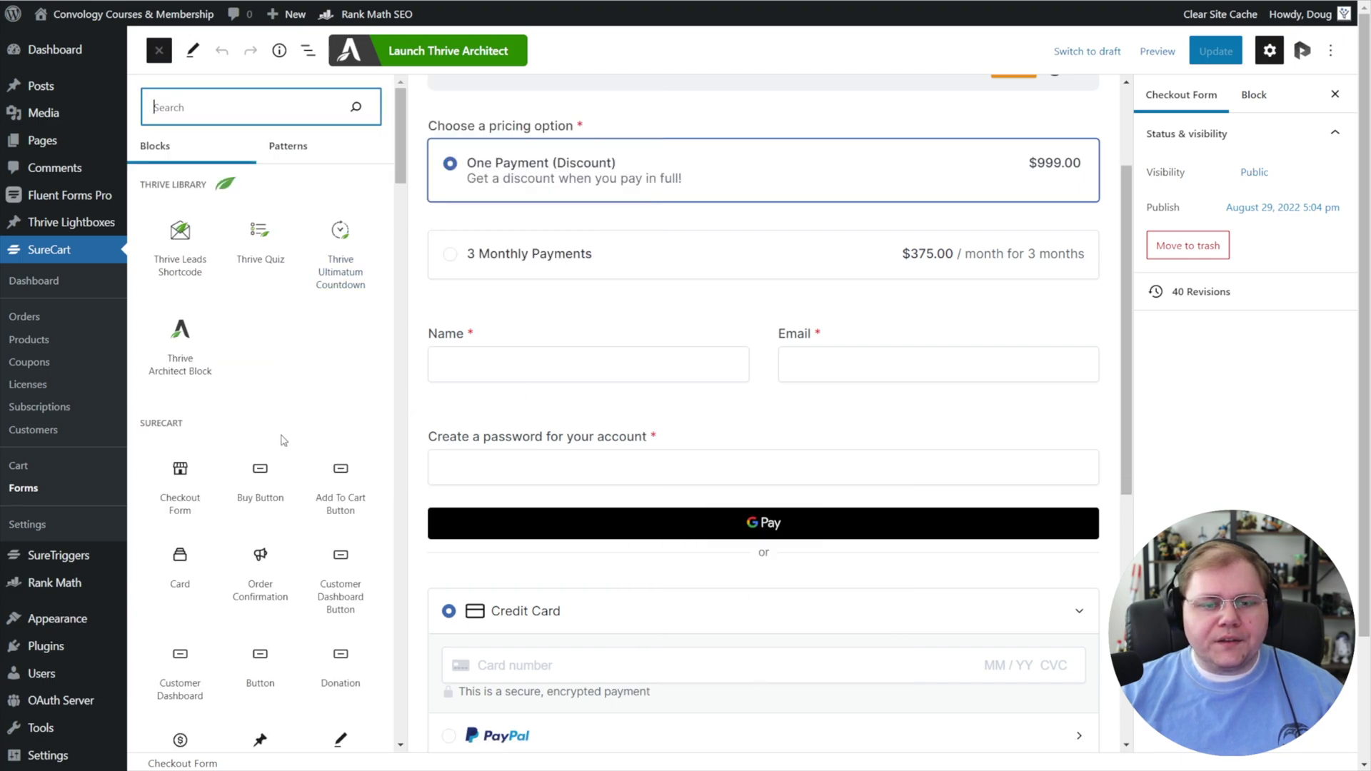
{"action": "scroll", "coordinate": [150, 300], "scroll_direction": "down", "scroll_amount": 6}
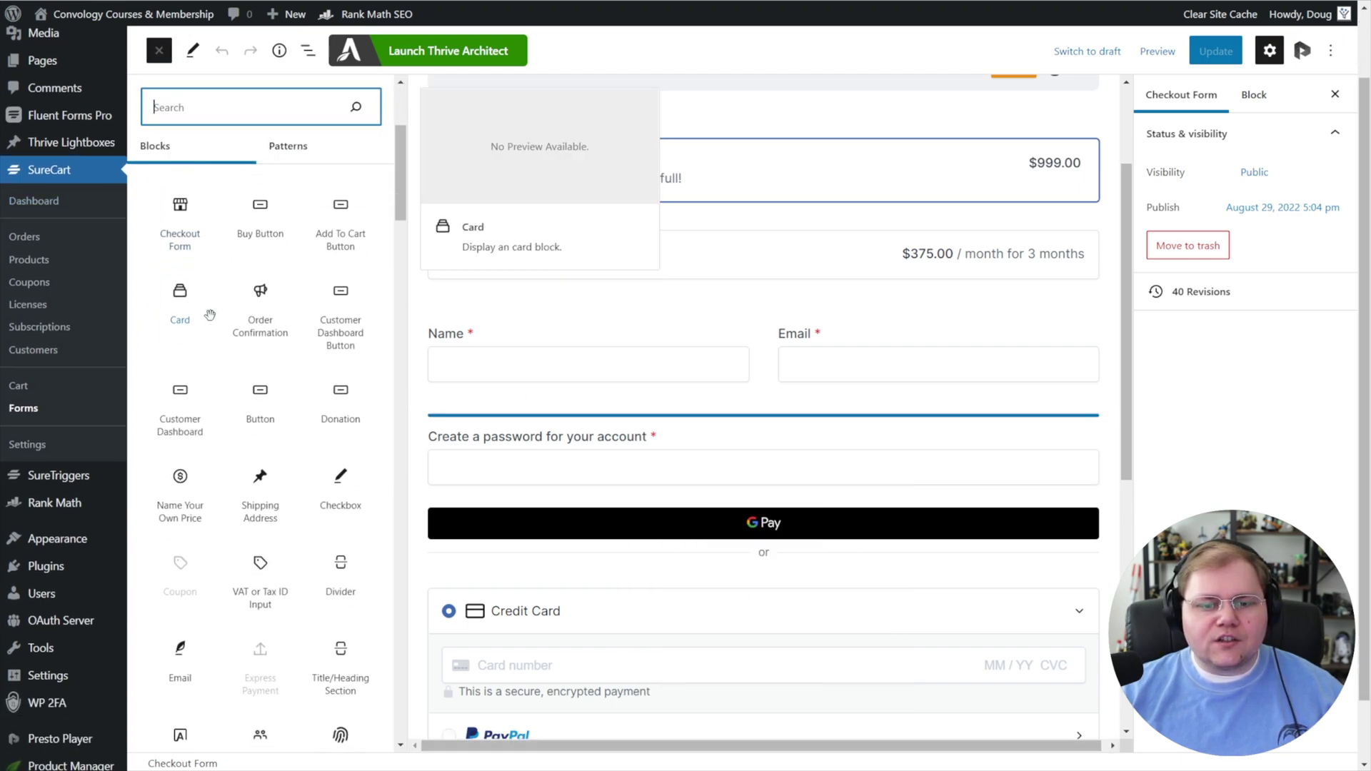
{"action": "scroll", "coordinate": [335, 464], "scroll_direction": "down", "scroll_amount": 1}
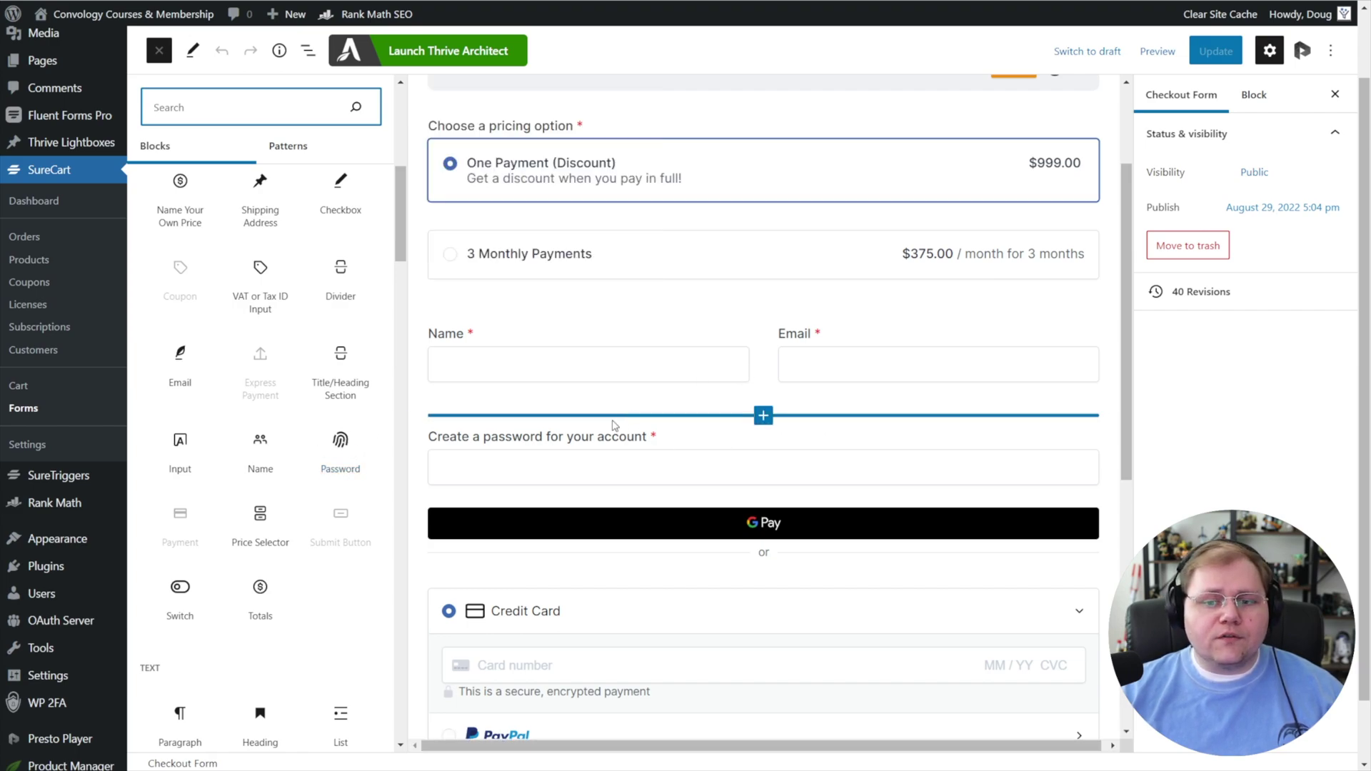
{"action": "mouse_move", "coordinate": [340, 422]}
{"action": "left_click", "coordinate": [308, 50]}
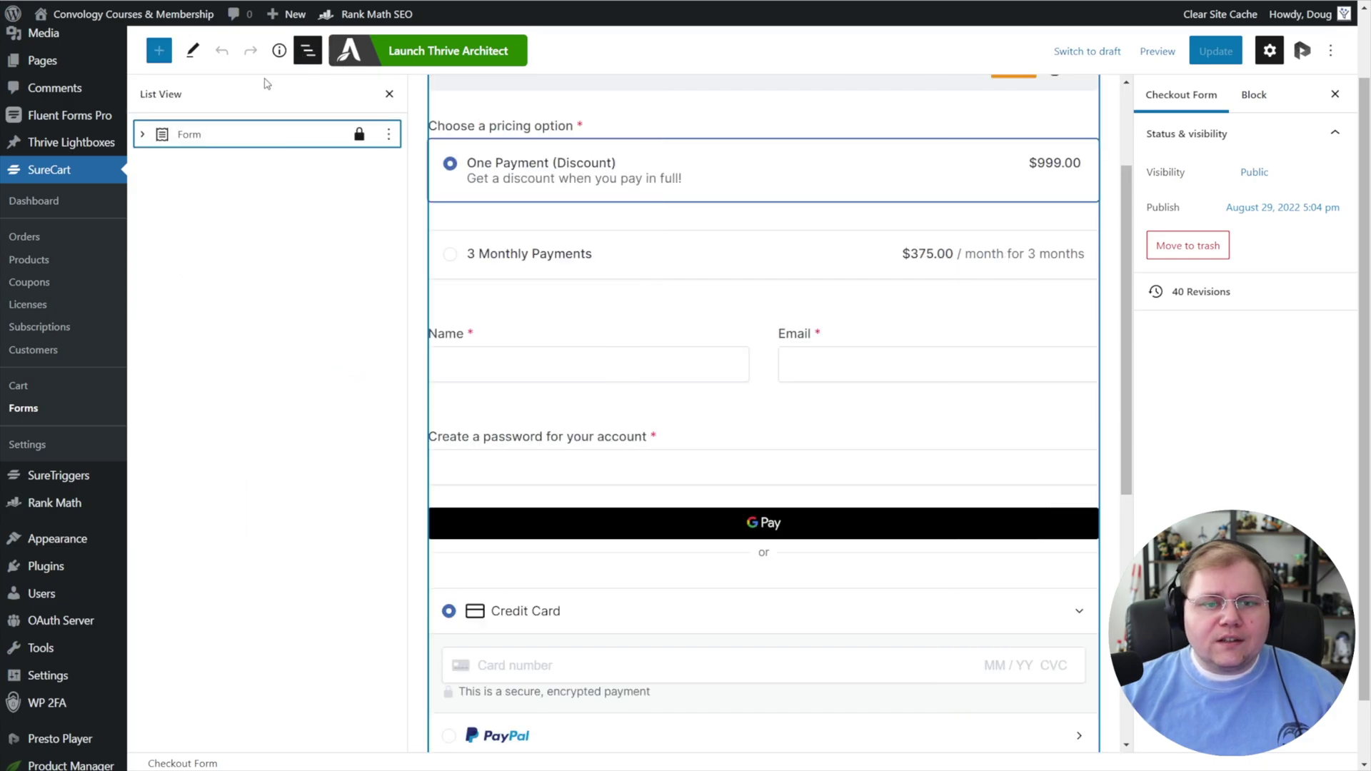
{"action": "left_click", "coordinate": [147, 133]}
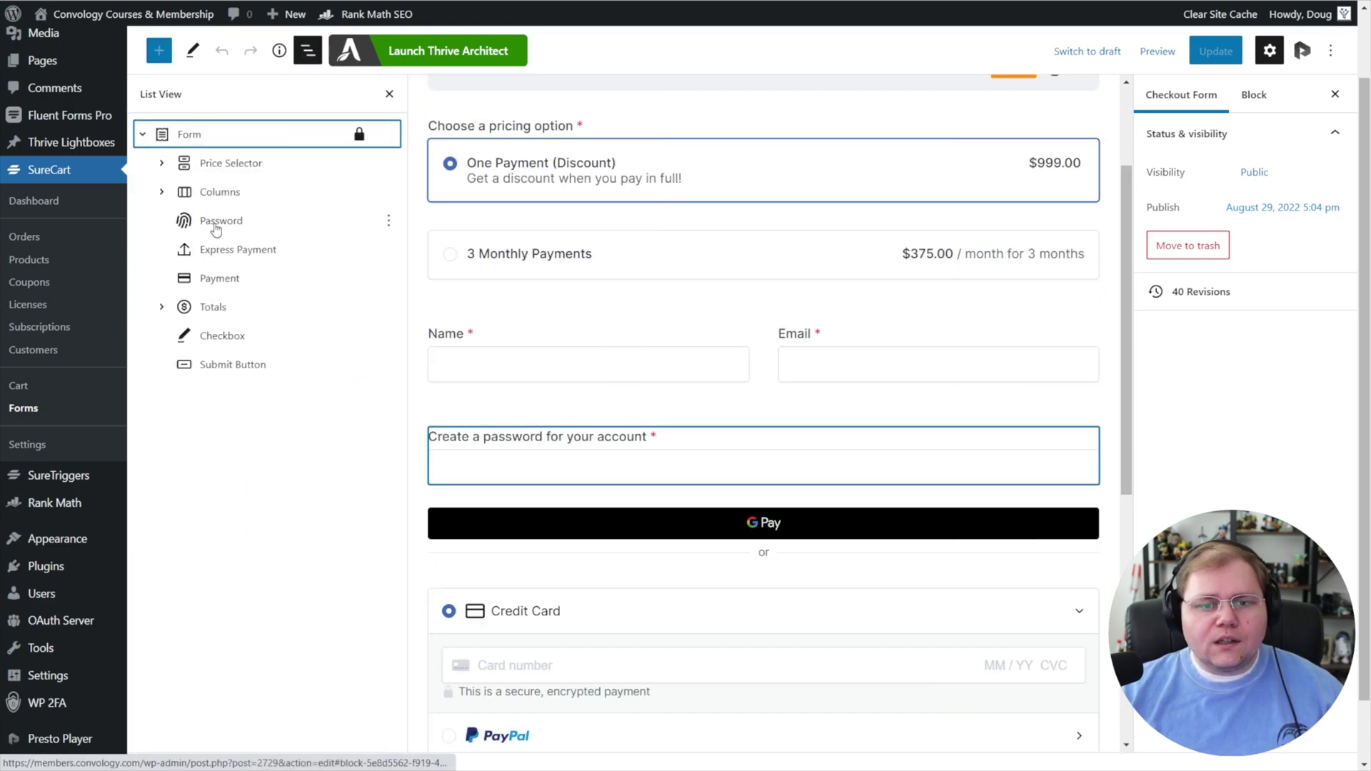
{"action": "left_click", "coordinate": [219, 224]}
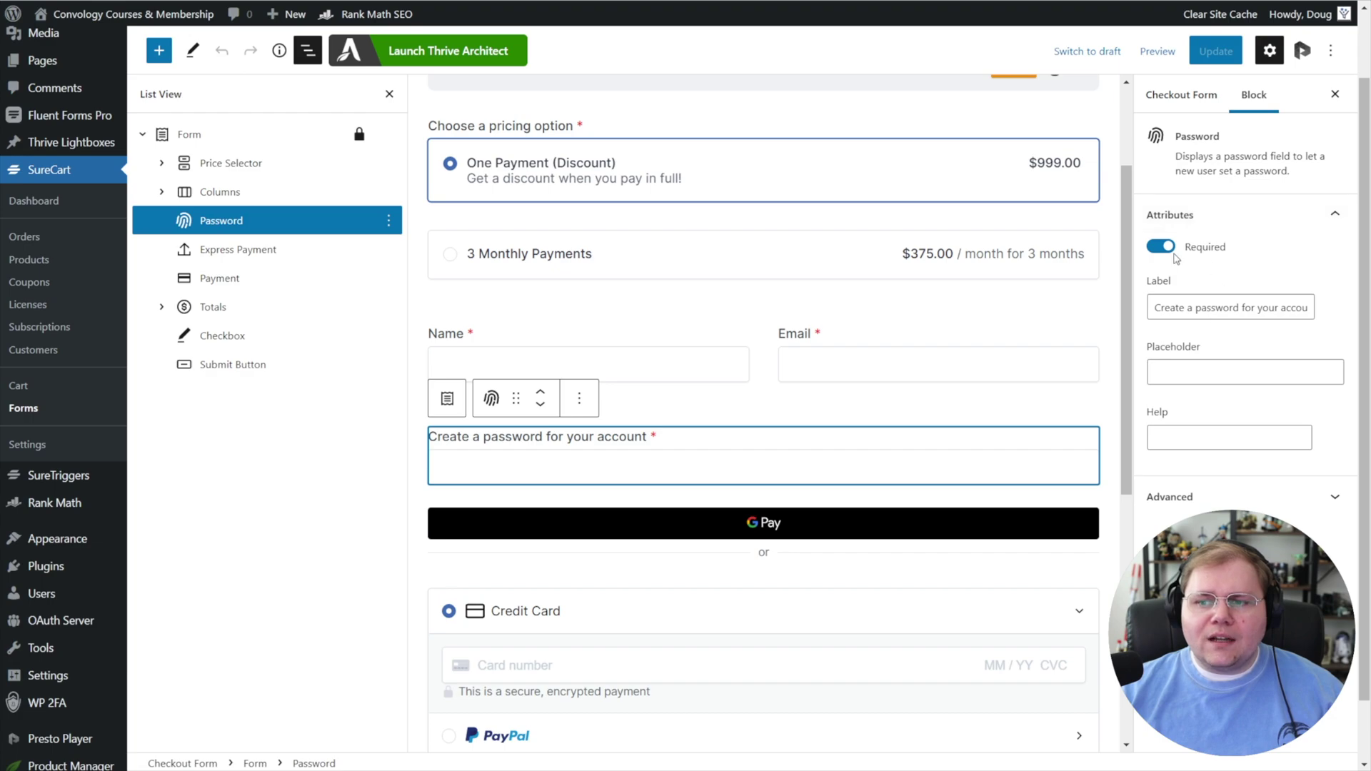